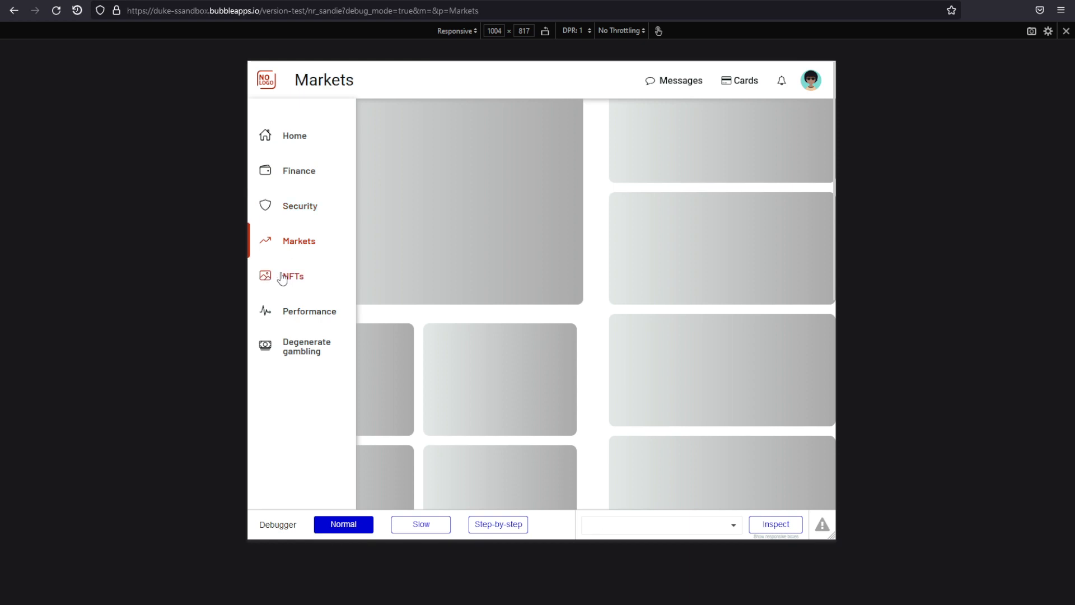
# Step: Open the NFTs page, narrow the responsive preview to about 650 px wide, and open and close the mobile menu
pyautogui.click(285, 278)
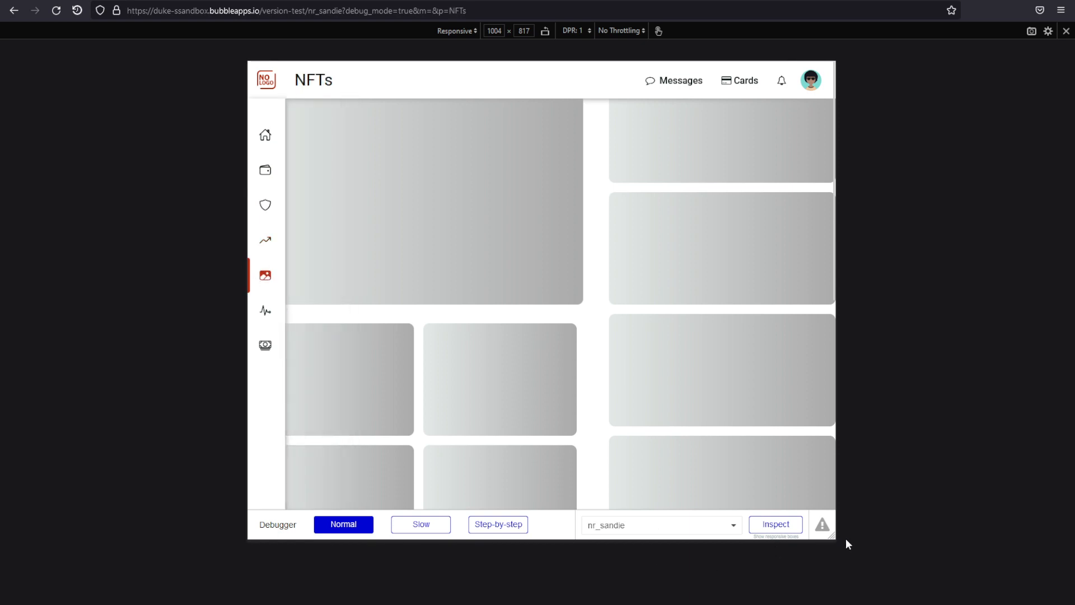
pyautogui.moveTo(832, 538); pyautogui.dragTo(728, 550)
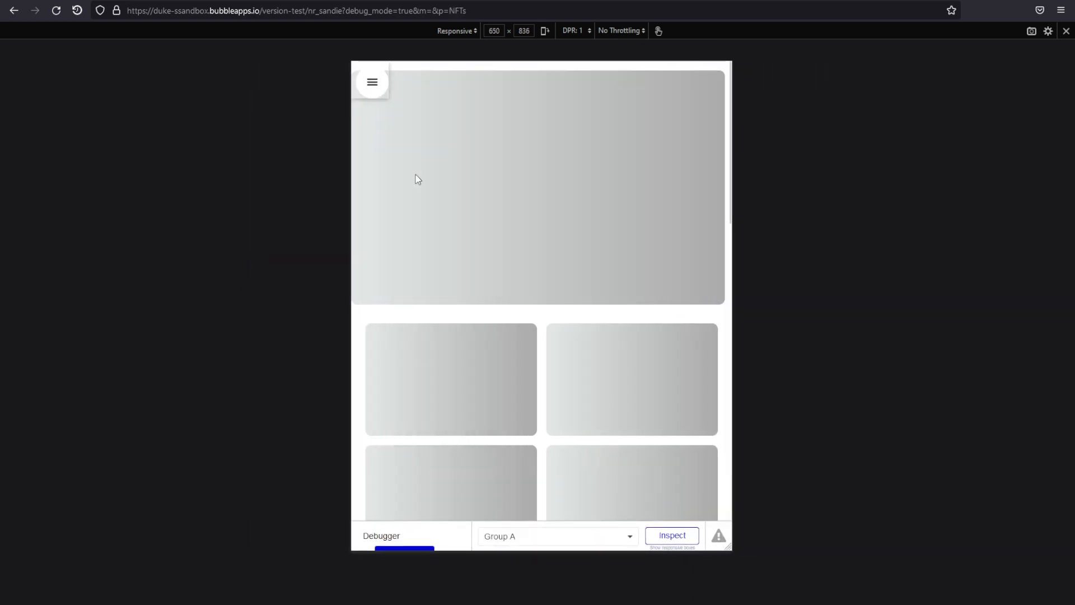
pyautogui.click(372, 82)
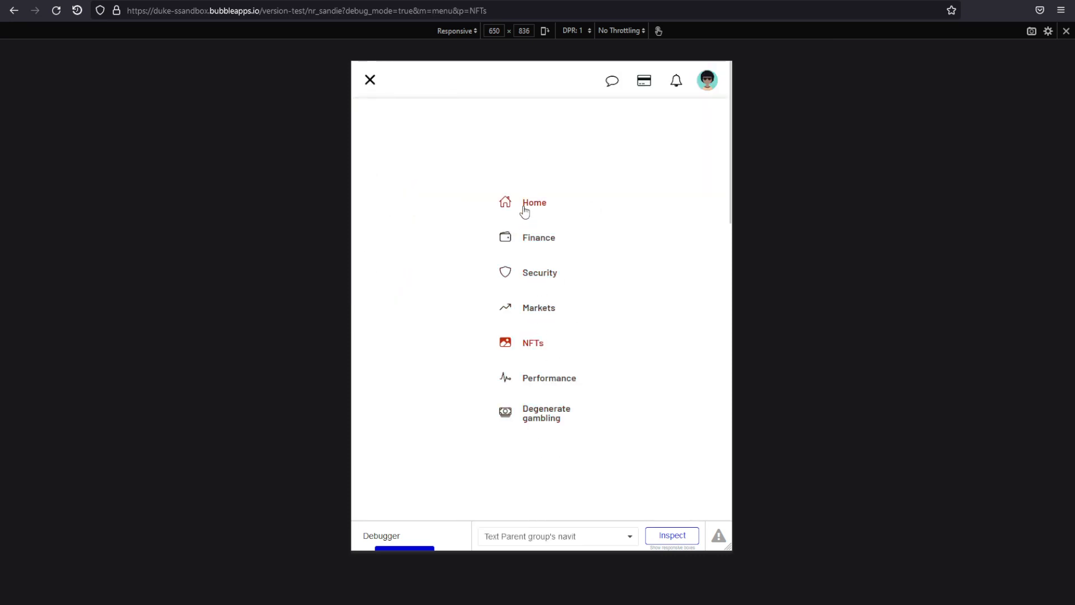
pyautogui.click(372, 82)
pyautogui.click(372, 83)
pyautogui.click(373, 83)
pyautogui.click(372, 82)
# Step: Widen the responsive preview to about 1396 px and toggle the Messages panel
pyautogui.moveTo(730, 550); pyautogui.dragTo(947, 581)
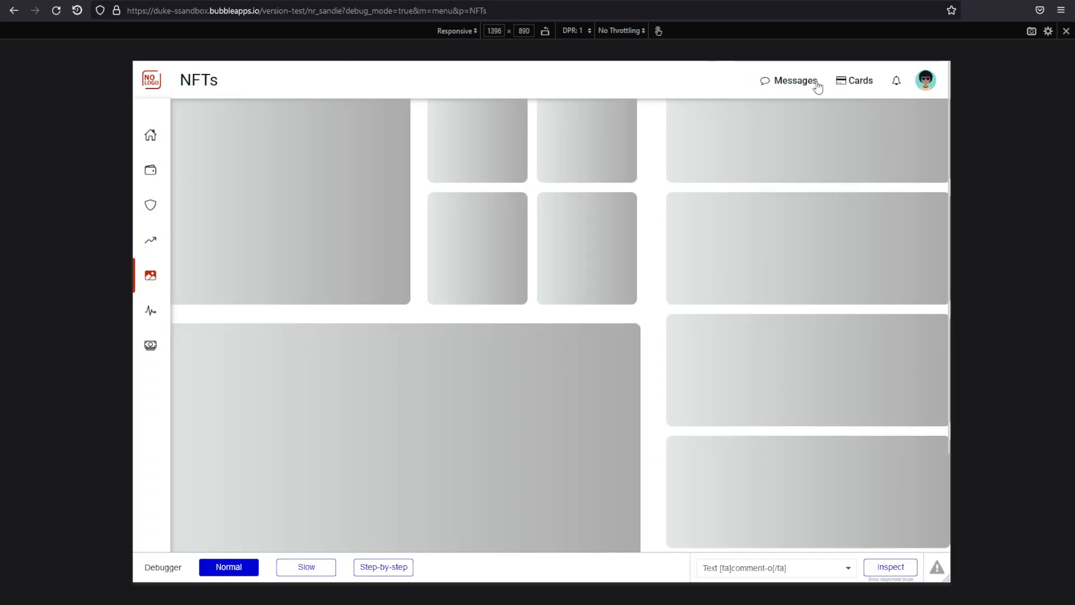
pyautogui.click(795, 81)
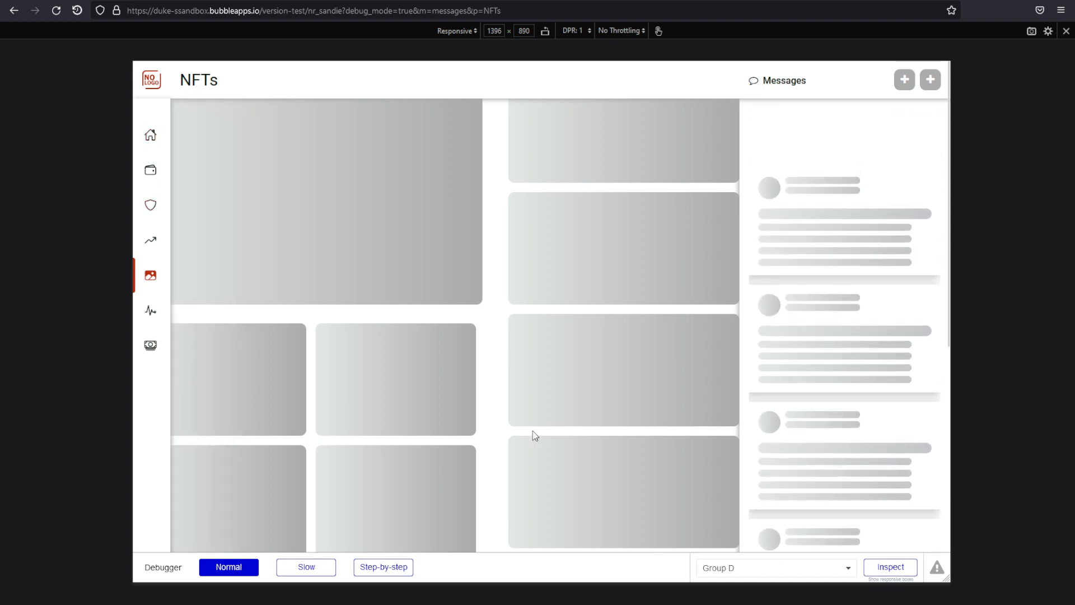
pyautogui.click(779, 94)
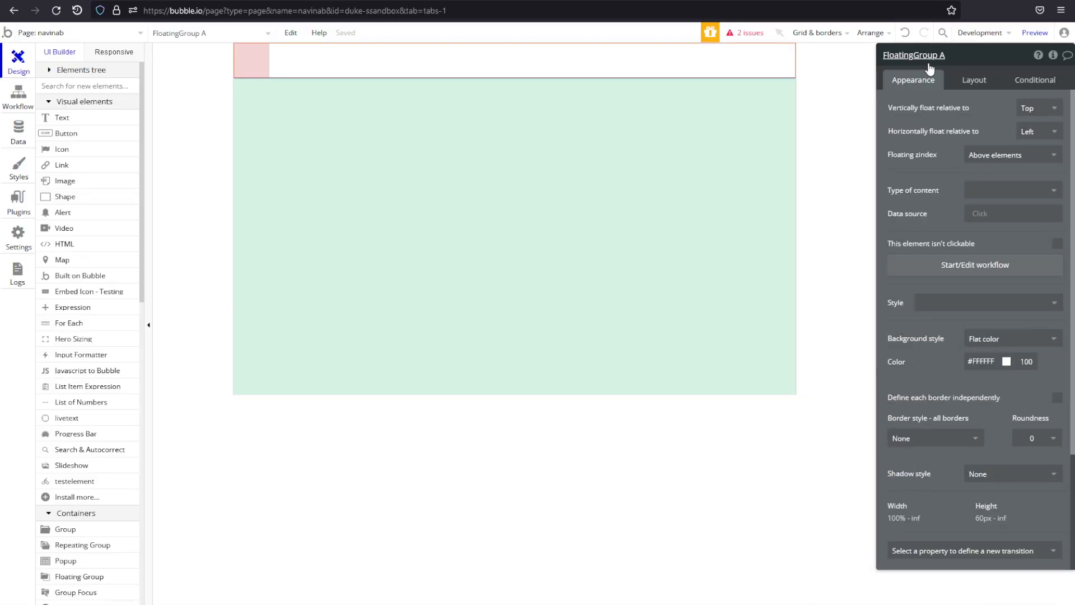
# Step: Replace the header element FloatingGroup A on the navinab page with the Group element type
pyautogui.rightClick(360, 70)
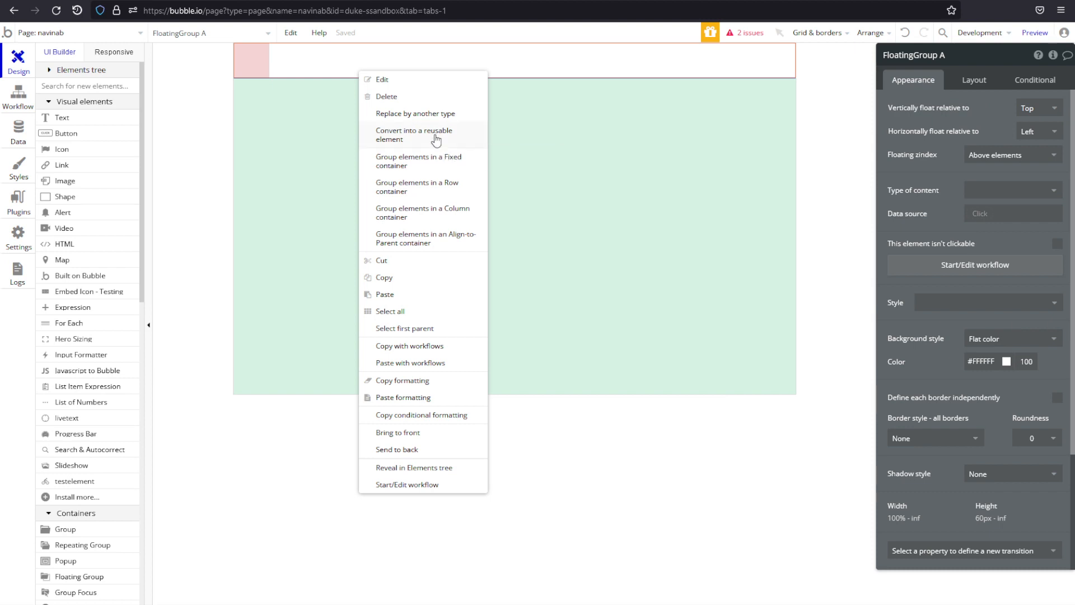
pyautogui.click(435, 115)
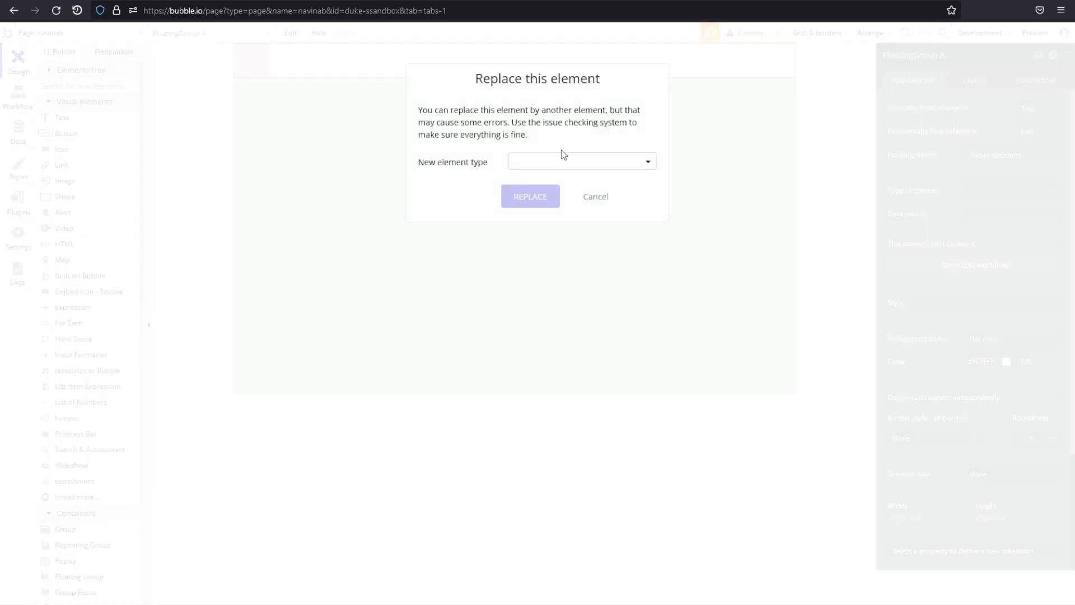
pyautogui.click(529, 161)
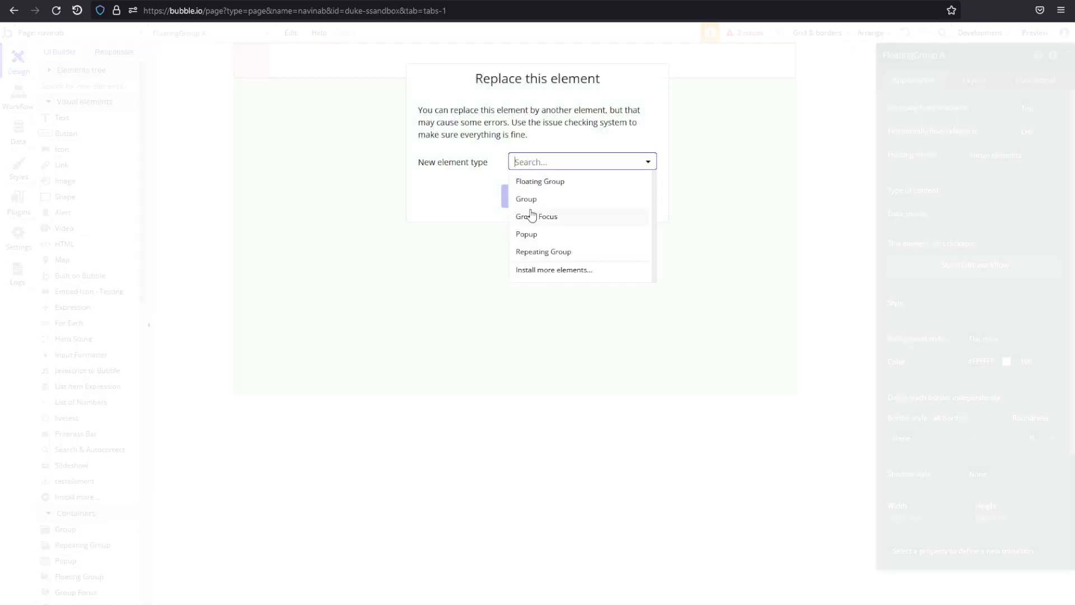
pyautogui.click(530, 211)
pyautogui.click(530, 201)
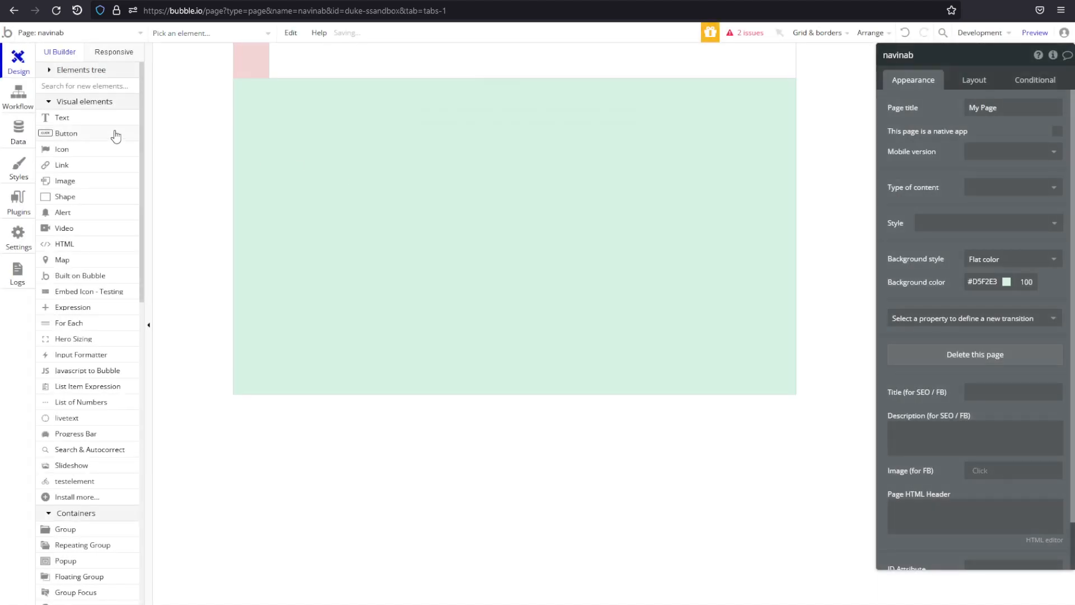
# Step: Find the hidden sidebar FloatingGroup B in the elements tree and replace it with the Group element type
pyautogui.click(72, 71)
pyautogui.click(70, 127)
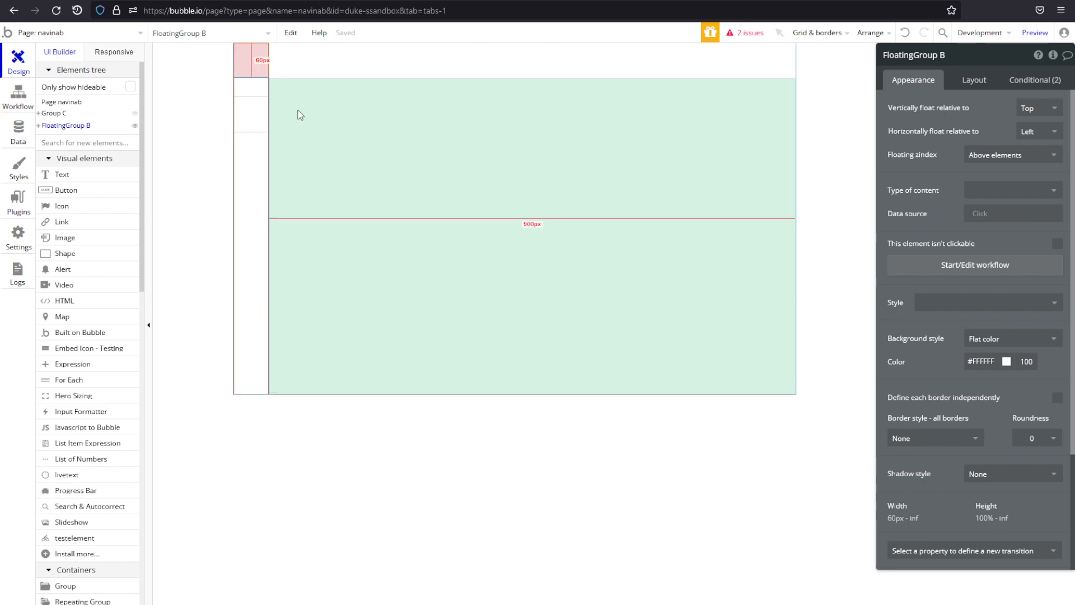
pyautogui.rightClick(257, 92)
pyautogui.click(304, 136)
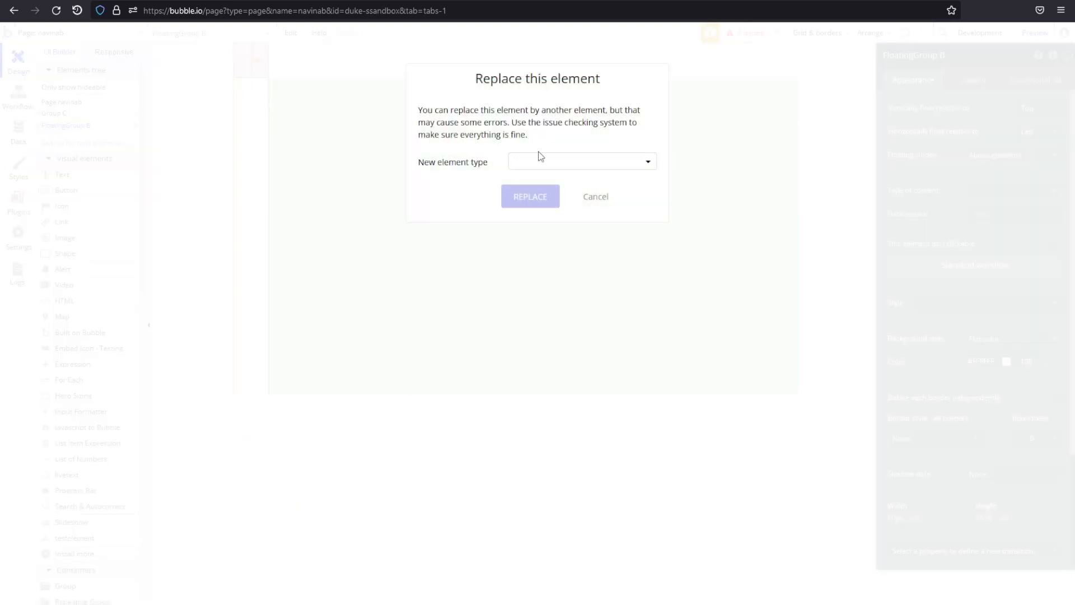
pyautogui.click(545, 162)
pyautogui.click(537, 199)
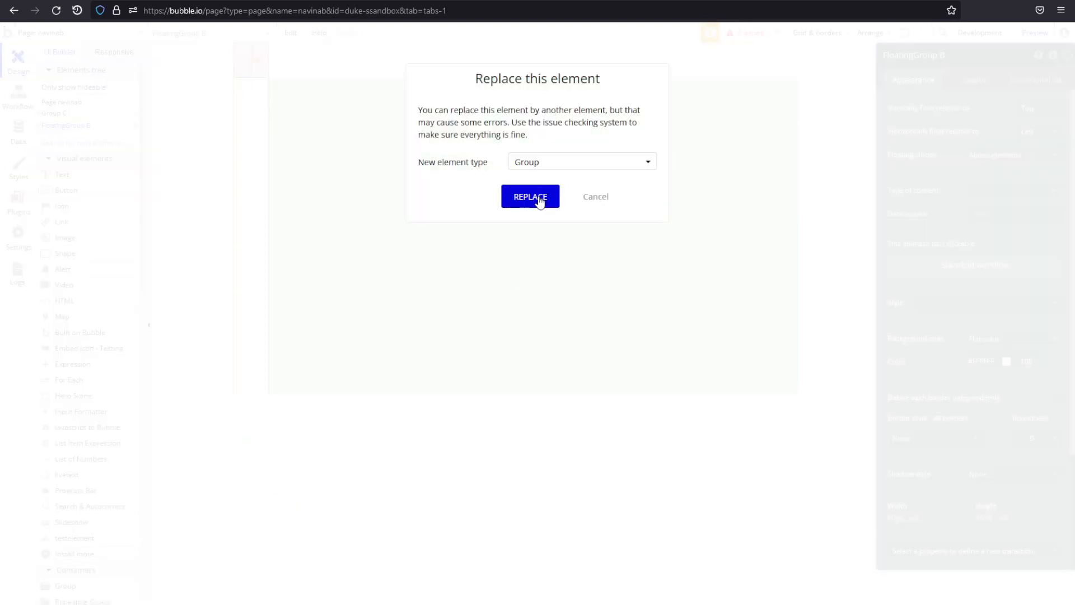
pyautogui.click(538, 199)
# Step: Group the sidebar and header groups together in an Align-to-Parent container
pyautogui.click(267, 113)
pyautogui.keyDown('shift'); pyautogui.click(285, 70); pyautogui.keyUp('shift')
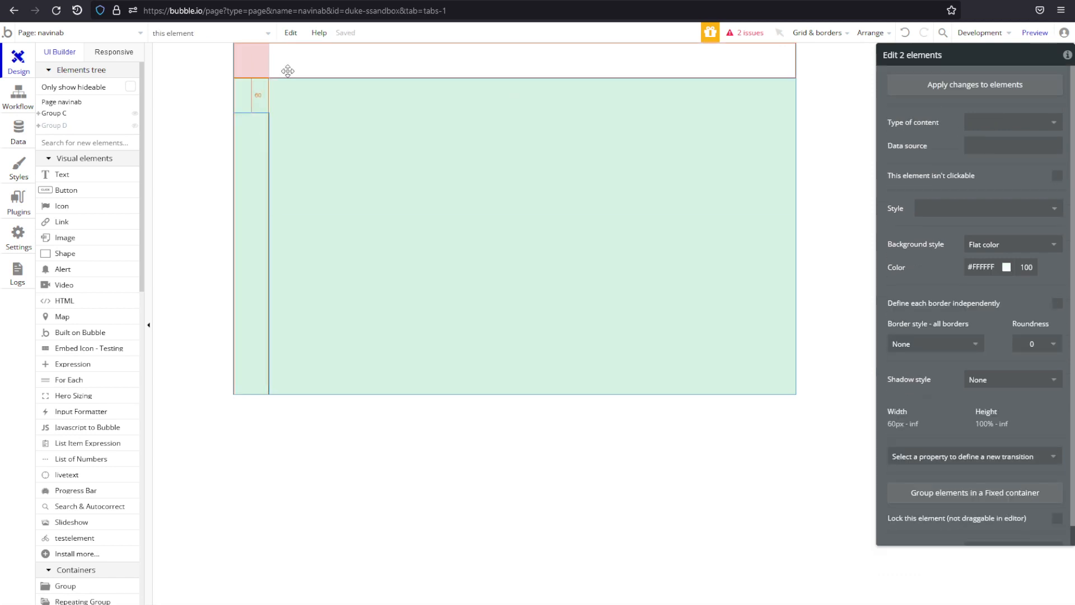
pyautogui.rightClick(286, 71)
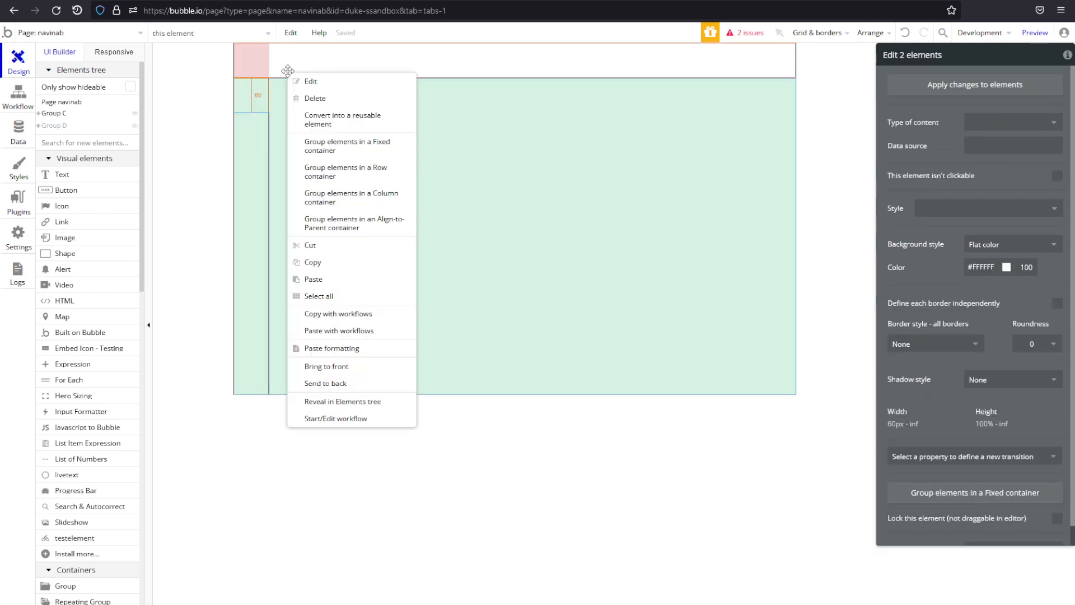
pyautogui.click(380, 223)
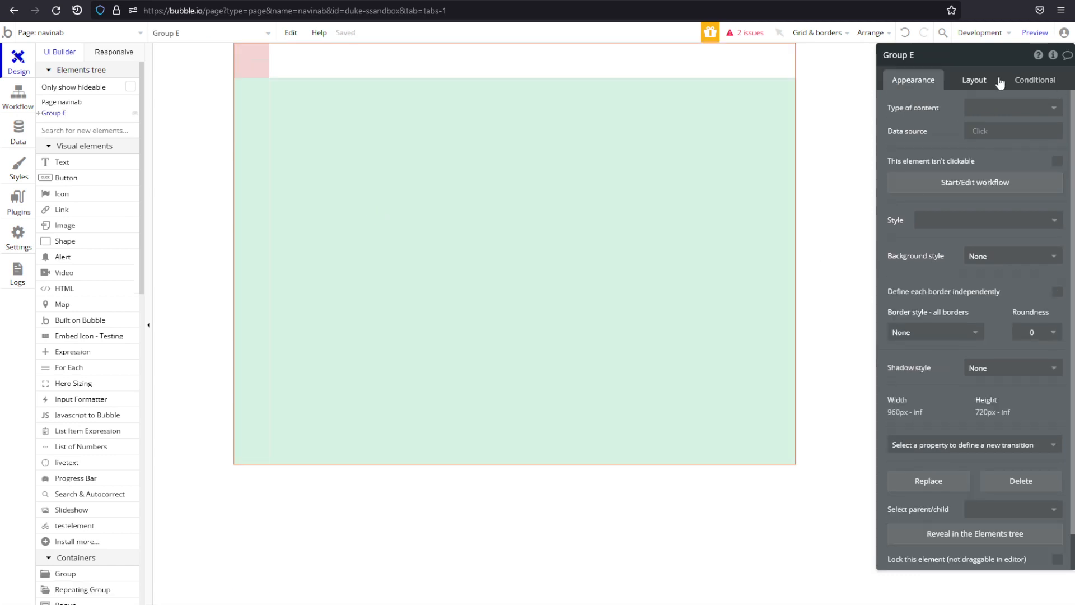
# Step: Convert the new container group into a reusable element named navi_main
pyautogui.rightClick(594, 137)
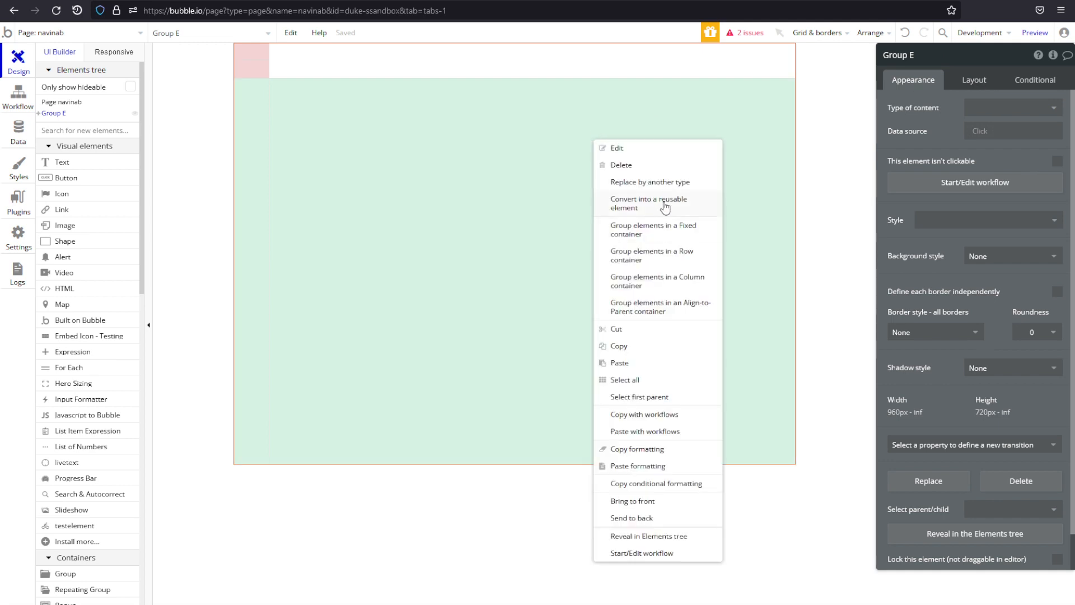
pyautogui.click(665, 206)
pyautogui.write('navi')
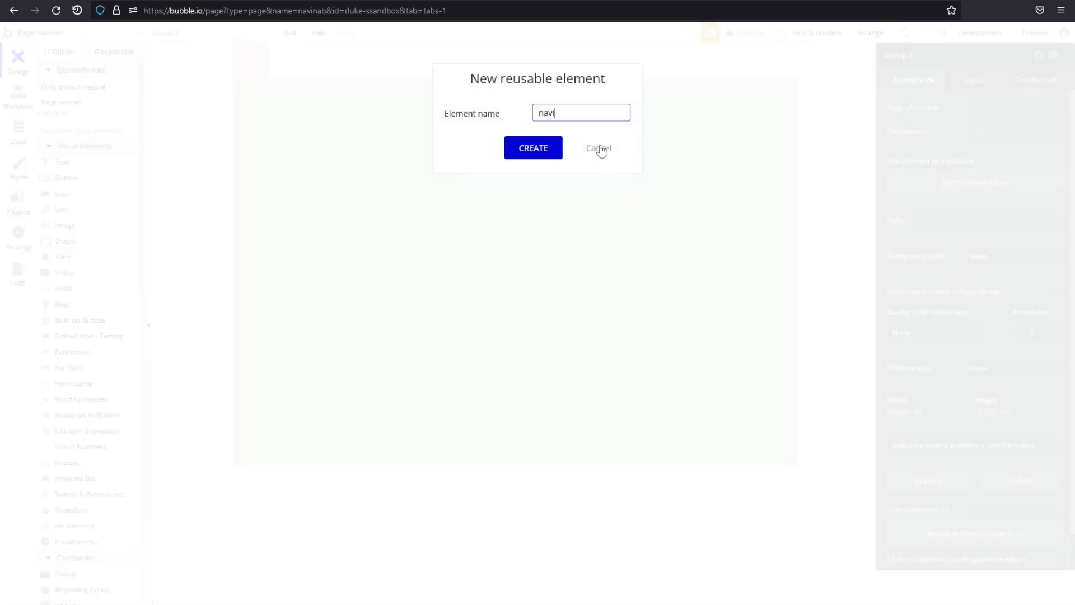
pyautogui.write('_main')
pyautogui.press('Return')
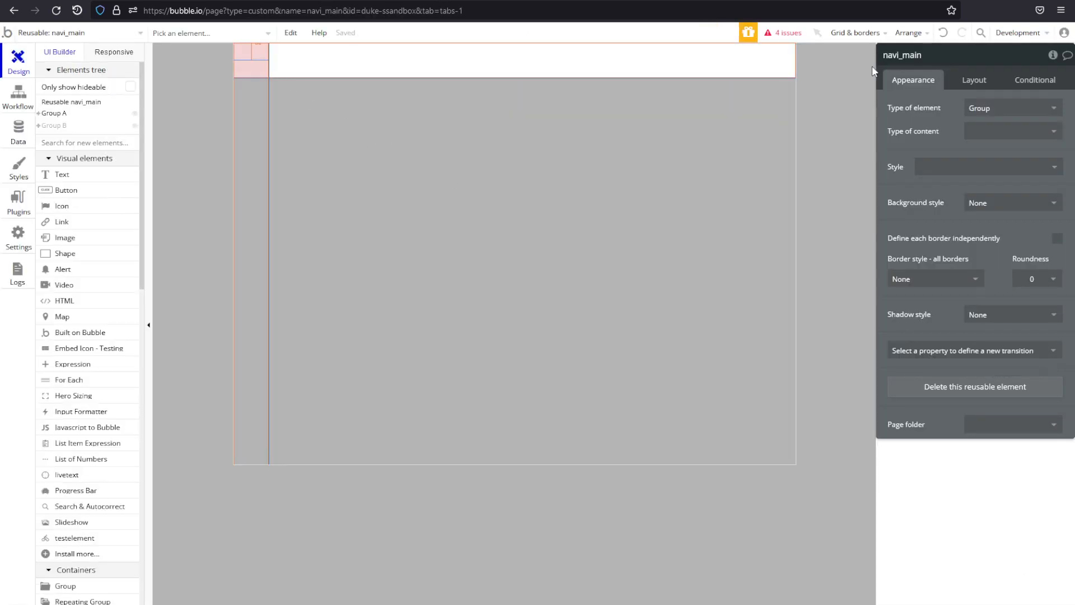
# Step: Set the minimum width and minimum height of the navi_main reusable element to 0
pyautogui.click(984, 83)
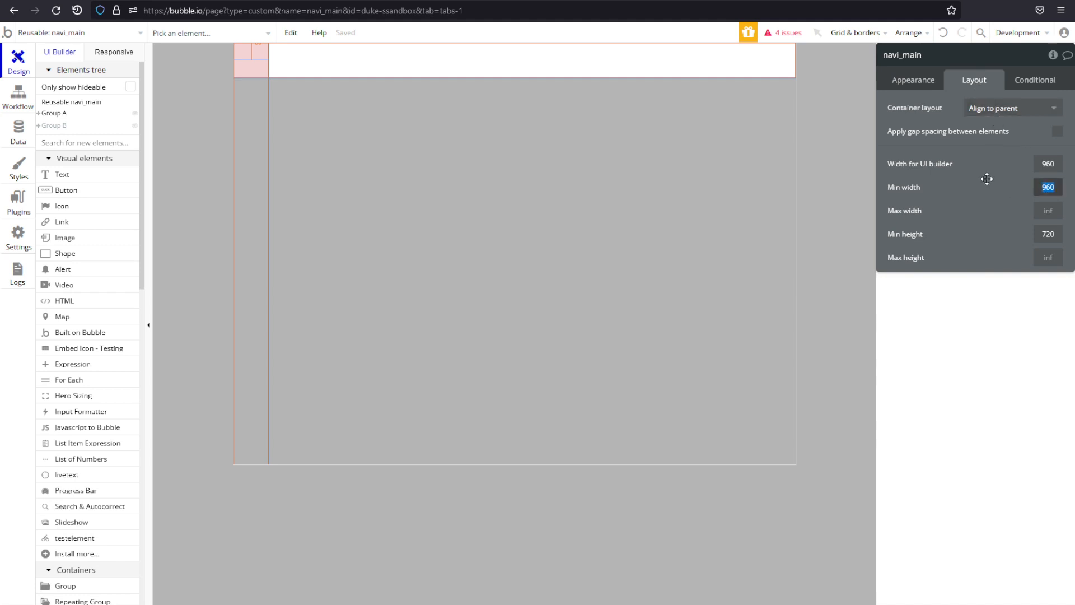
pyautogui.click(1055, 234)
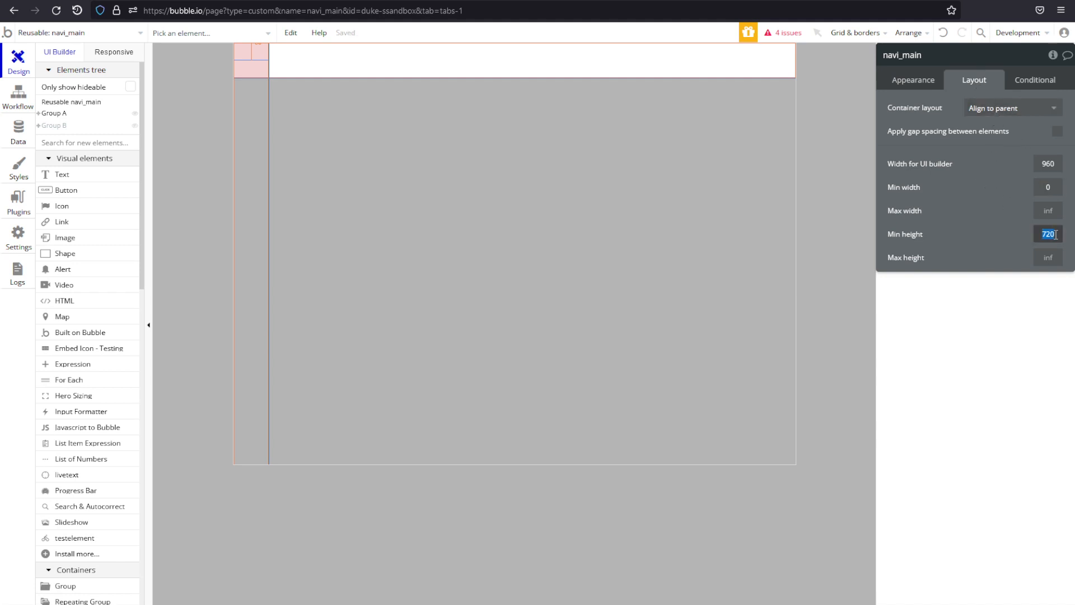
pyautogui.write('0')
pyautogui.click(1026, 218)
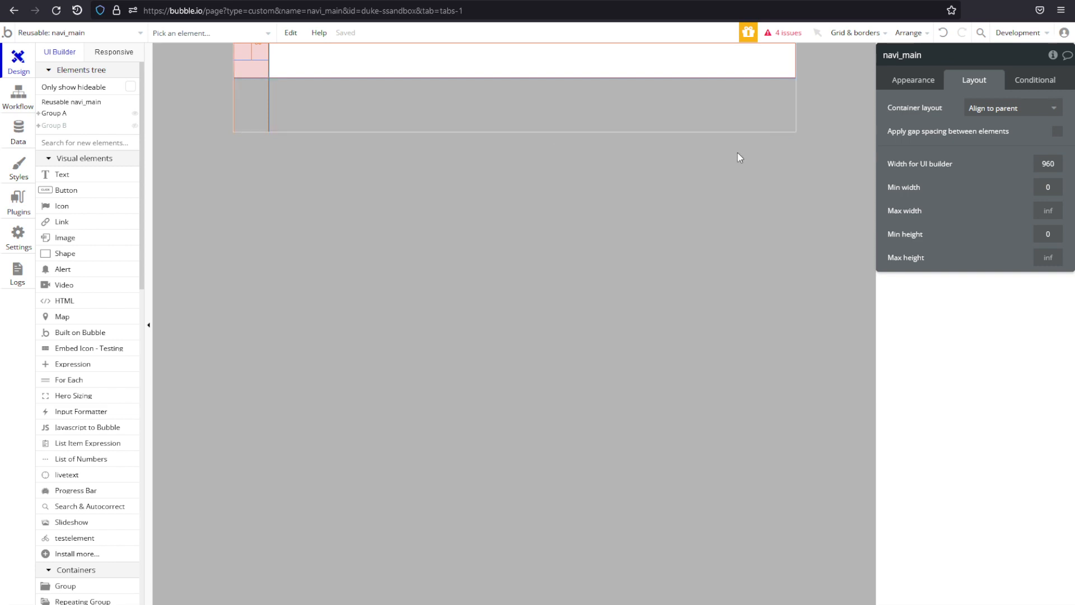
# Step: Change the element type of navi_main to Floating Group
pyautogui.click(930, 83)
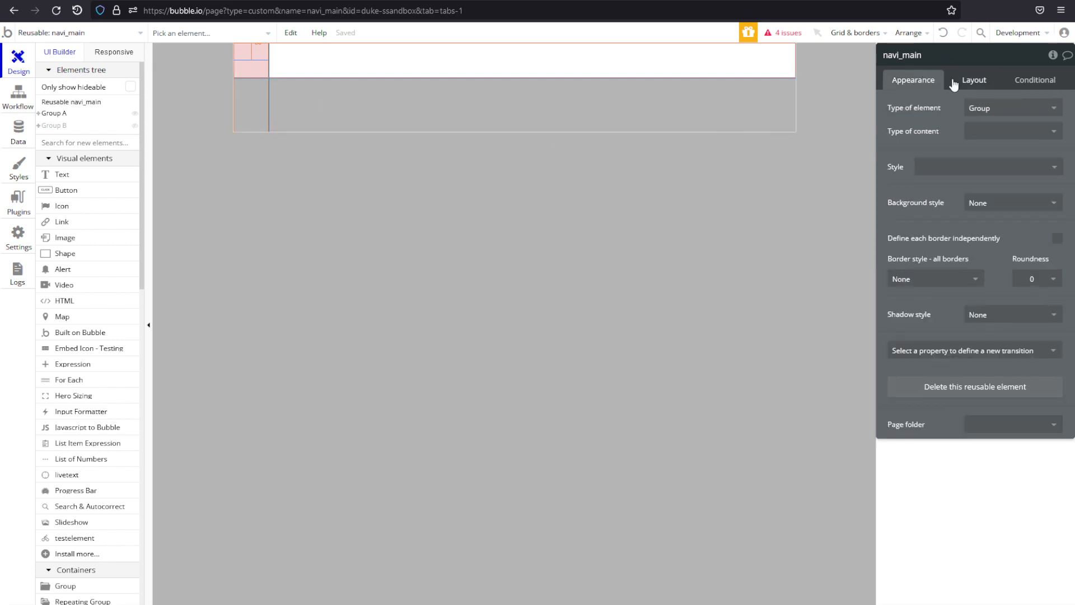
pyautogui.click(954, 84)
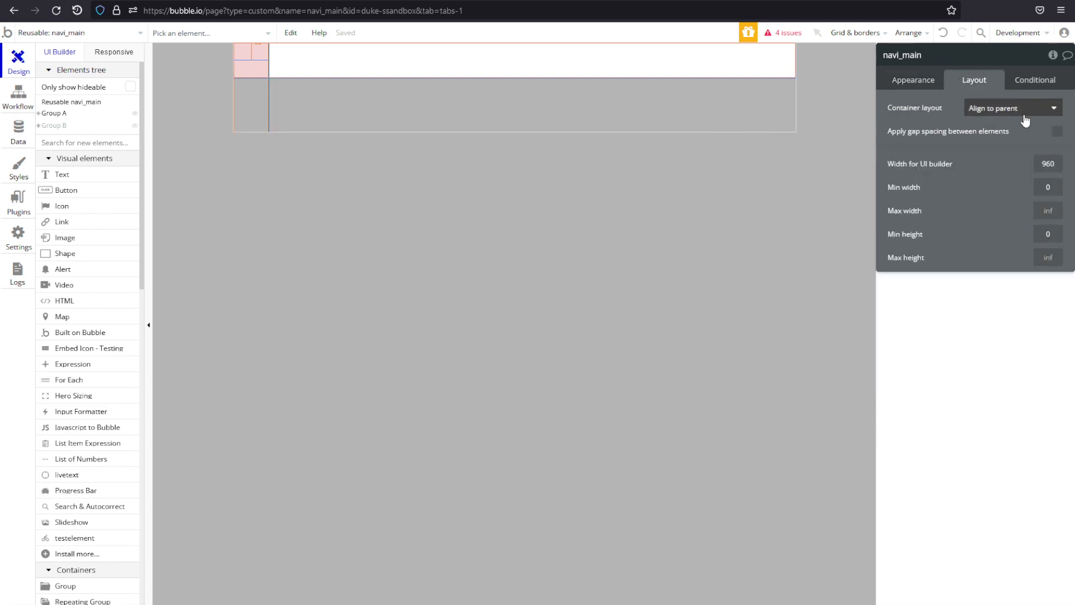
pyautogui.click(938, 84)
pyautogui.click(981, 112)
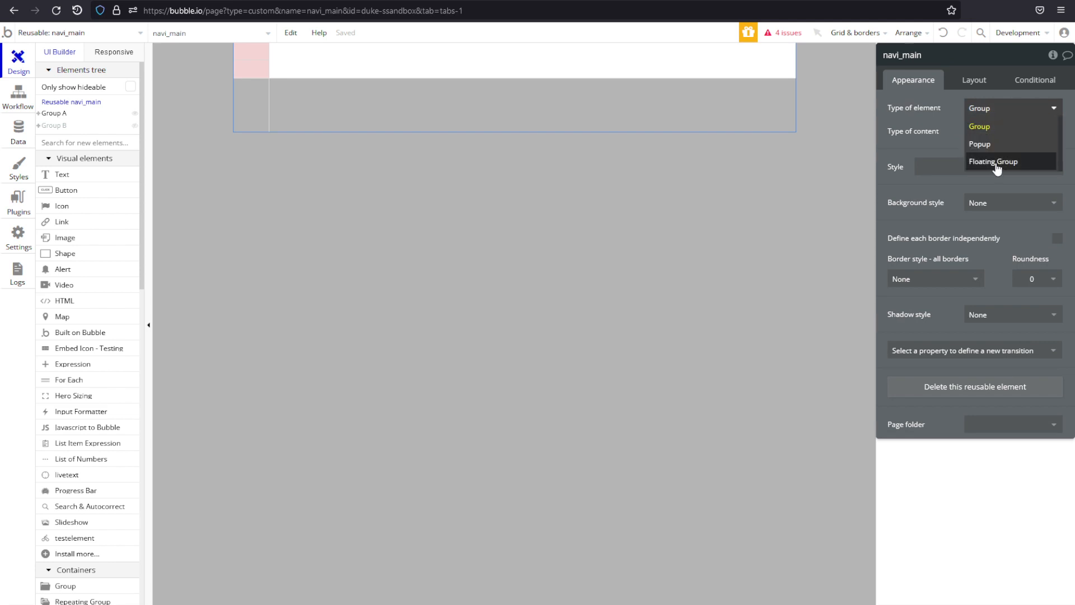
pyautogui.click(995, 162)
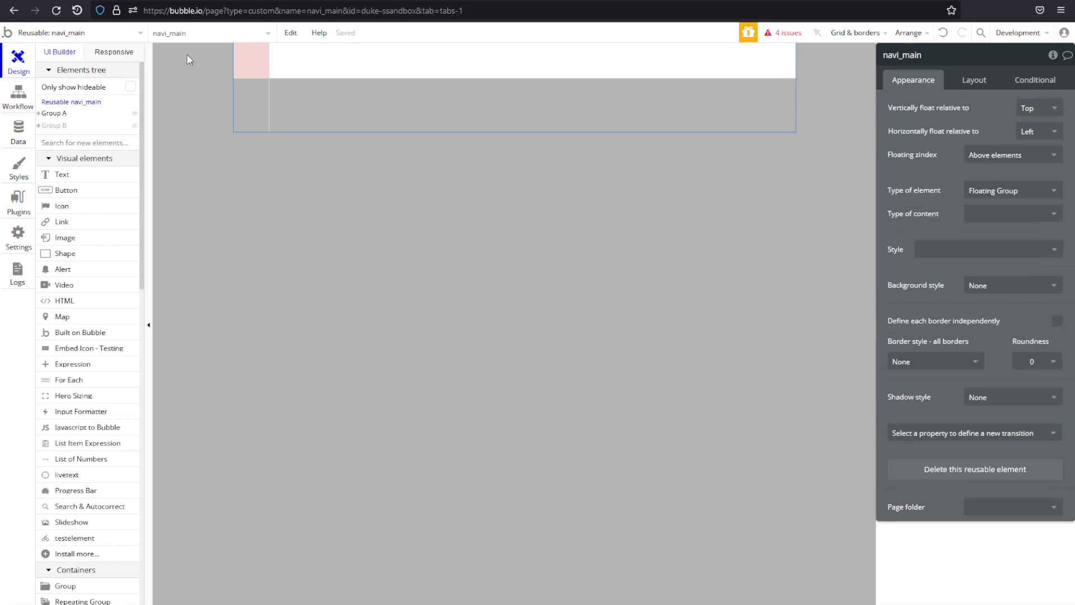
# Step: Return to the navinab page and delete the original sidebar and header groups inside Group E
pyautogui.hotkey('alt', 'Left')
pyautogui.click(242, 126)
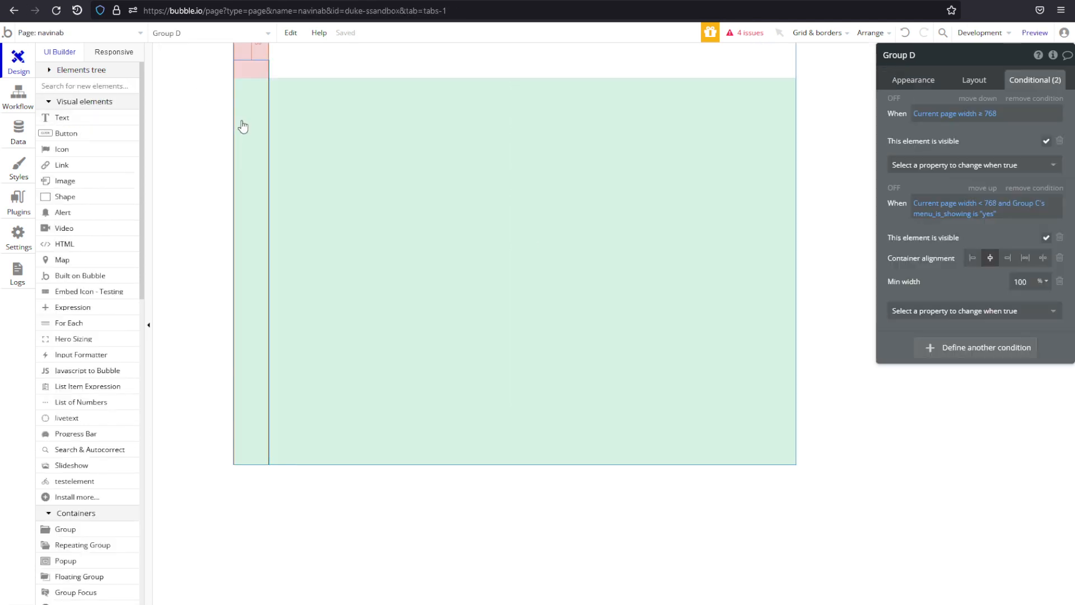
pyautogui.click(297, 72)
pyautogui.click(242, 132)
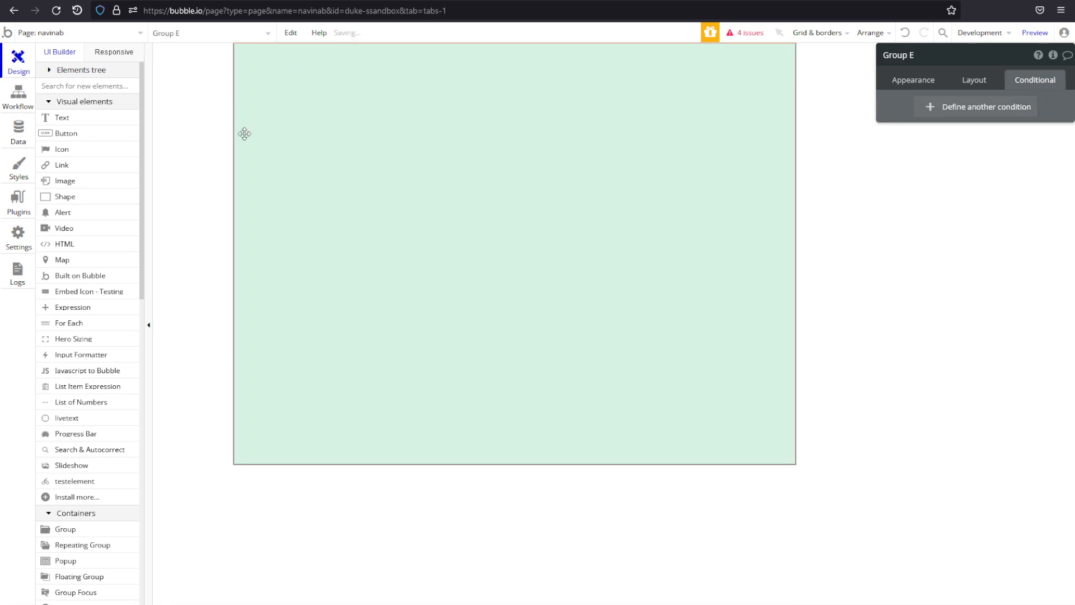
# Step: Search the elements for navi and place the navi_main reusable element on the navinab page
pyautogui.click(65, 79)
pyautogui.write('navi')
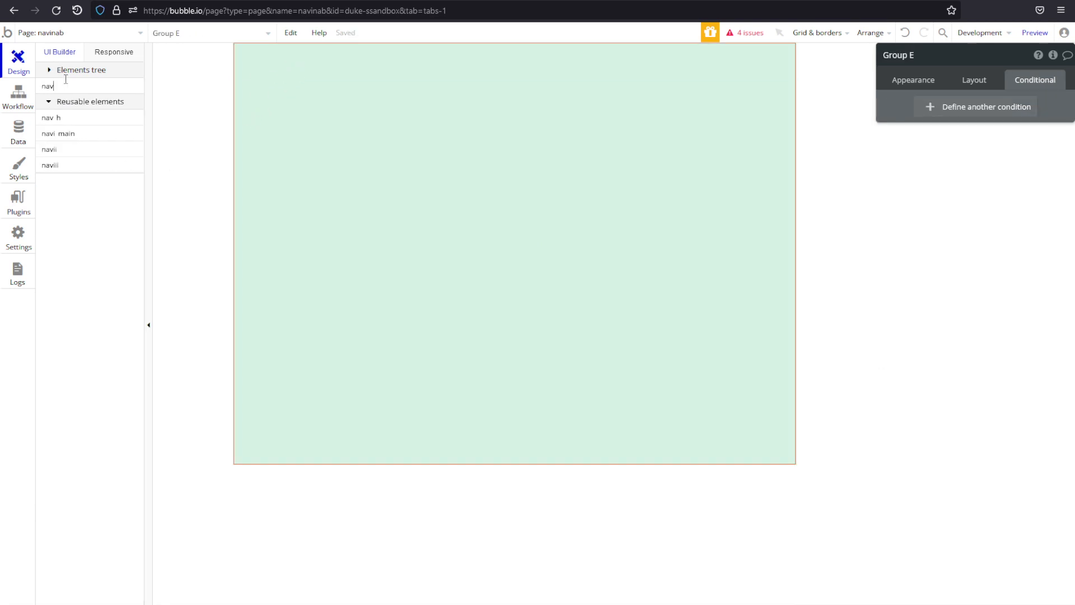
pyautogui.click(65, 119)
pyautogui.moveTo(257, 74); pyautogui.dragTo(618, 317)
pyautogui.click(564, 145)
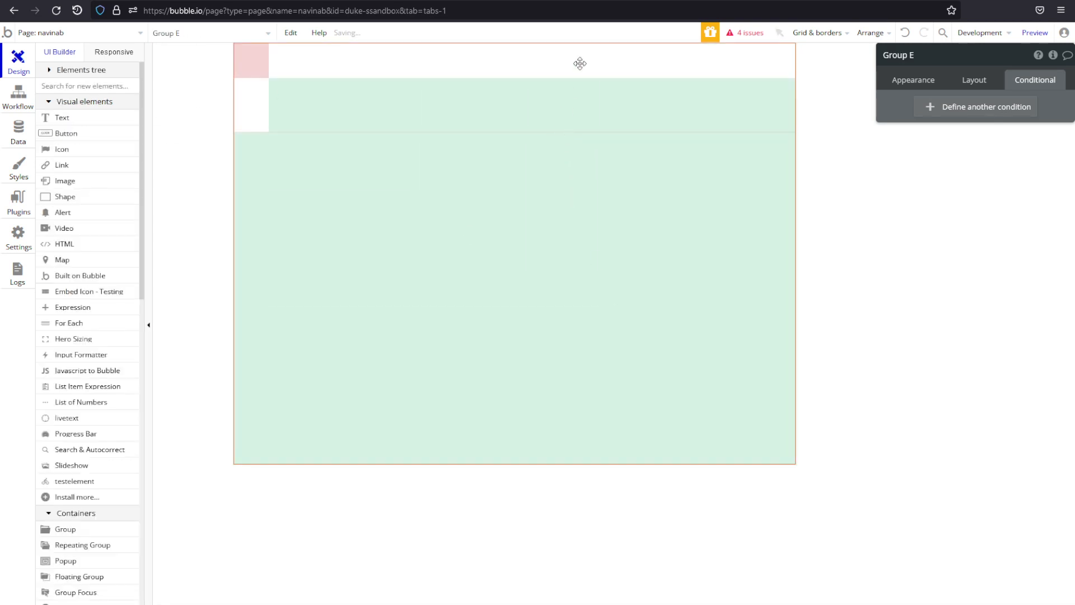
# Step: Draw a button about 707 by 189 px on the page and delete the leftover container Group E
pyautogui.click(61, 138)
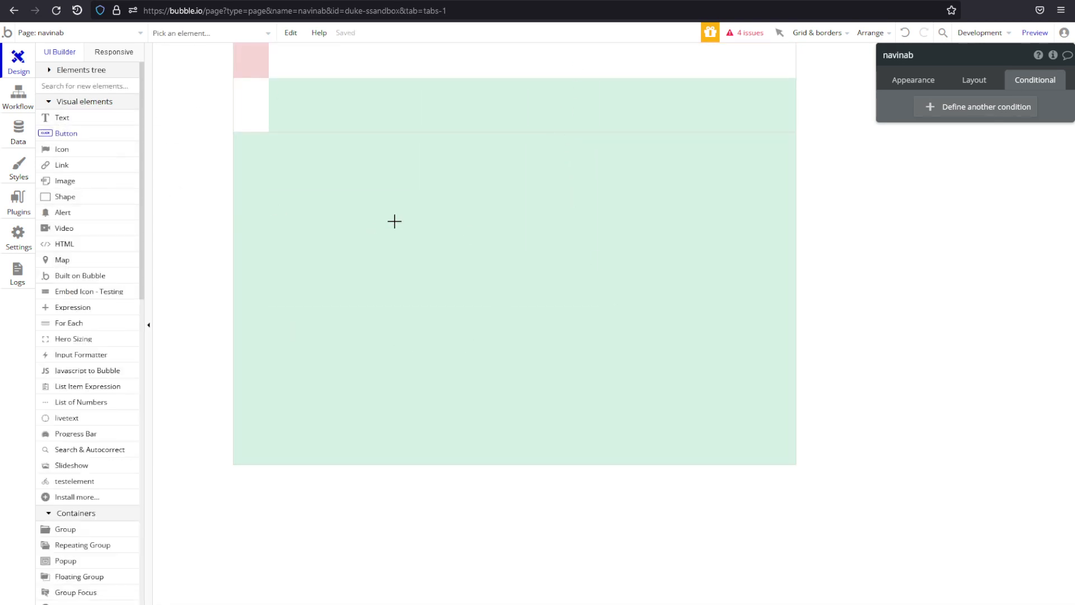
pyautogui.moveTo(393, 221); pyautogui.dragTo(626, 334)
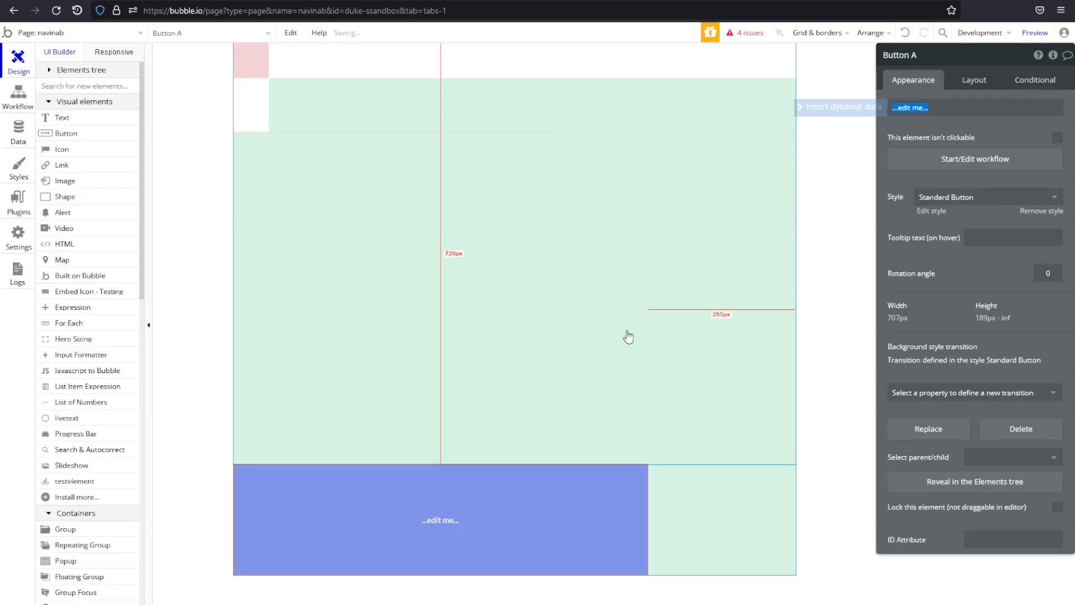
pyautogui.click(495, 307)
pyautogui.press('Delete')
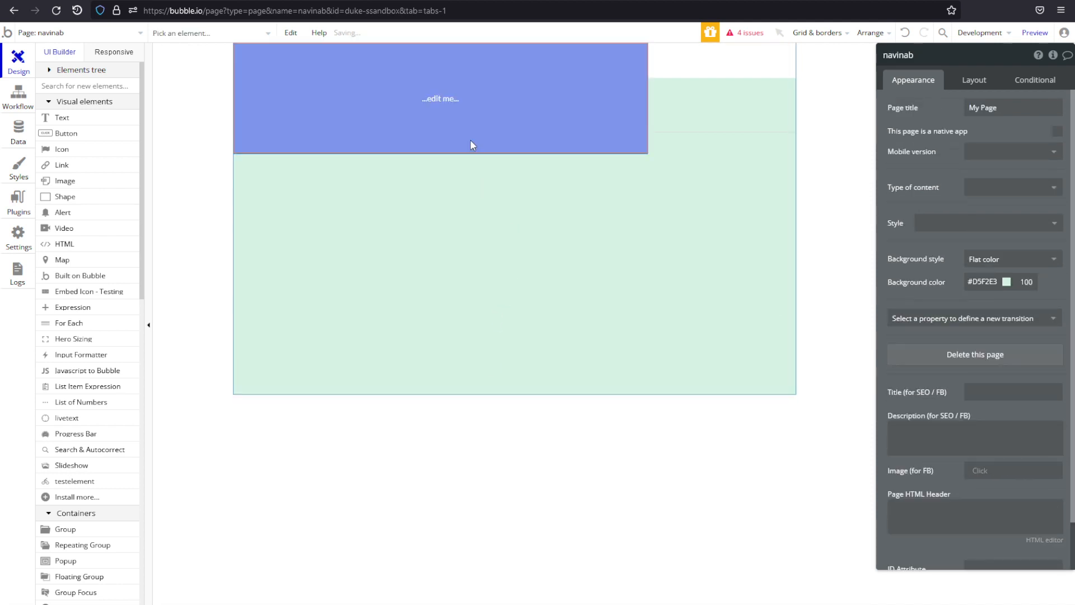
# Step: Set the button's top margin to 250 px in its layout settings
pyautogui.click(472, 141)
pyautogui.click(975, 84)
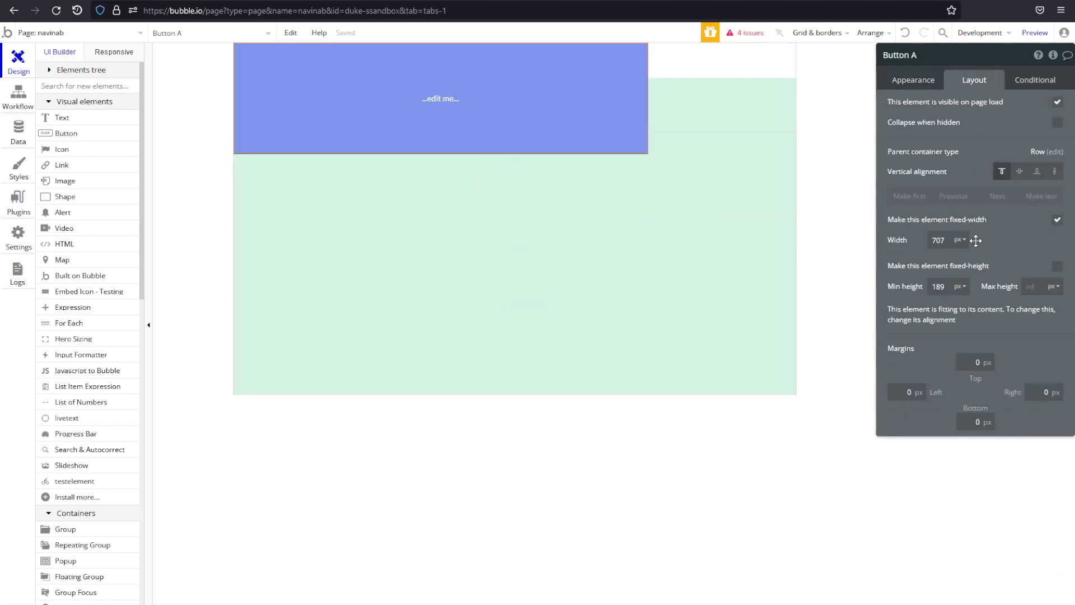
pyautogui.write('250')
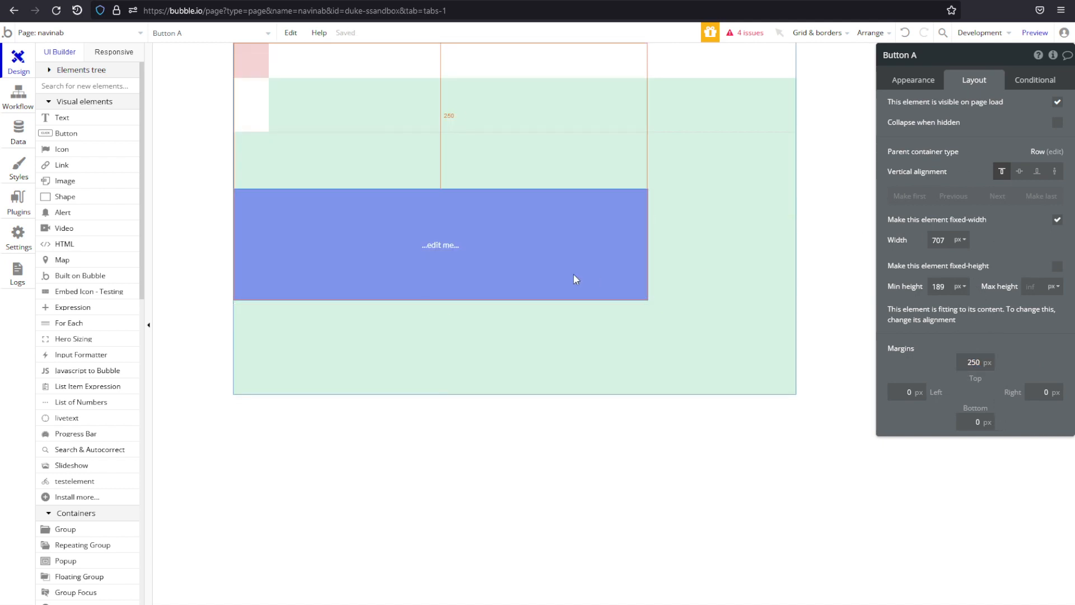
# Step: Duplicate the button repeatedly to fill out the page and preview the navinab page
pyautogui.hotkey('ctrl', 'd')
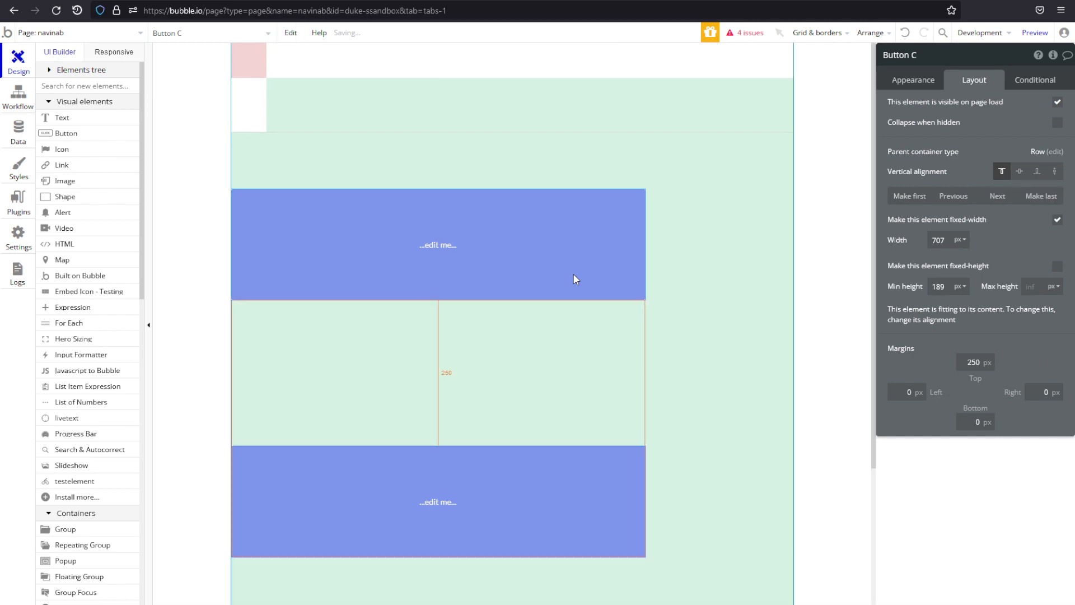
pyautogui.hotkey('ctrl', 'd')
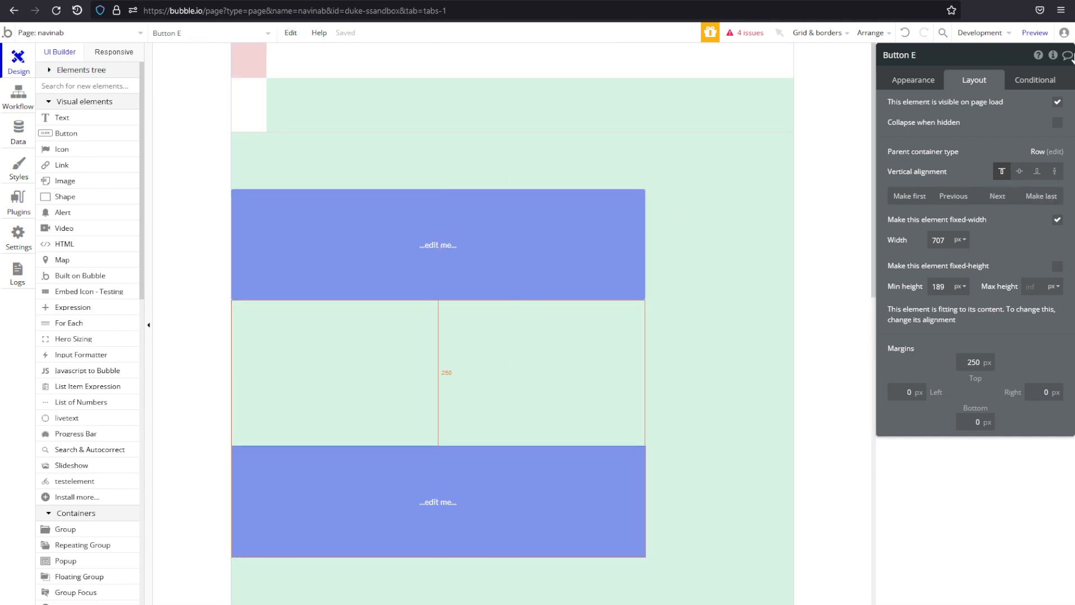
pyautogui.click(1035, 32)
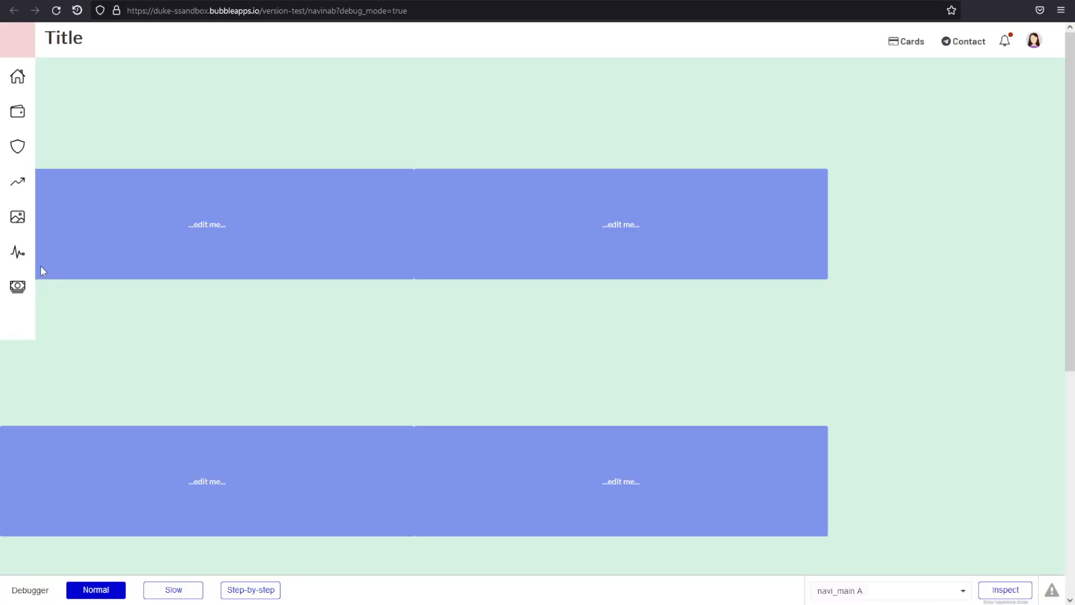
# Step: Test the sidebar and the header's notification bell in the preview, and check how the navigation behaves when the page scrolls
pyautogui.moveTo(22, 194)
pyautogui.click(1005, 41)
pyautogui.click(621, 54)
pyautogui.scroll(-2, 647, 218)
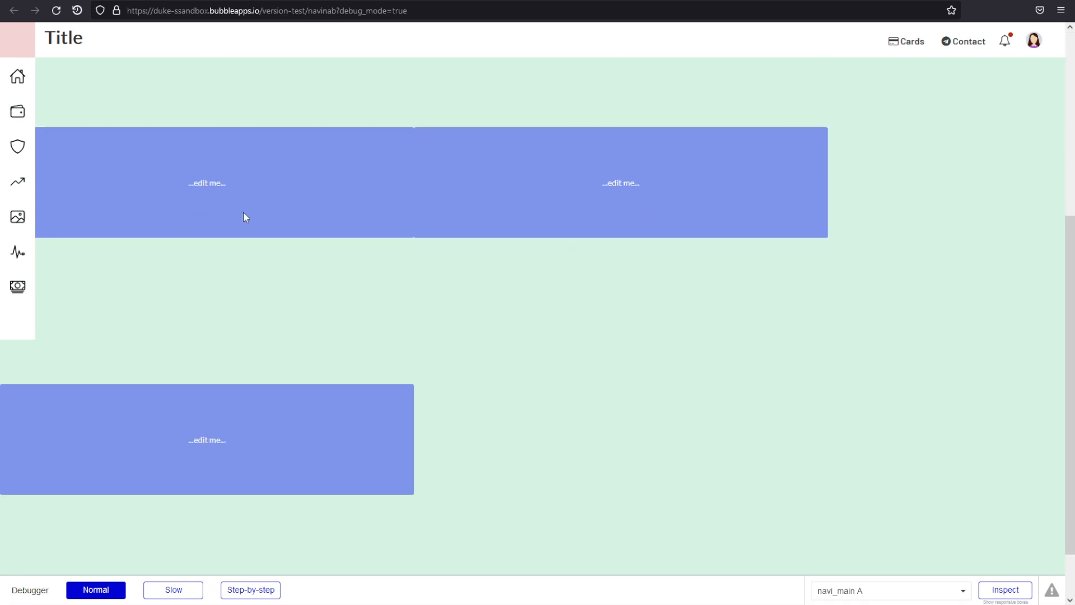
pyautogui.scroll(1, 518, 191)
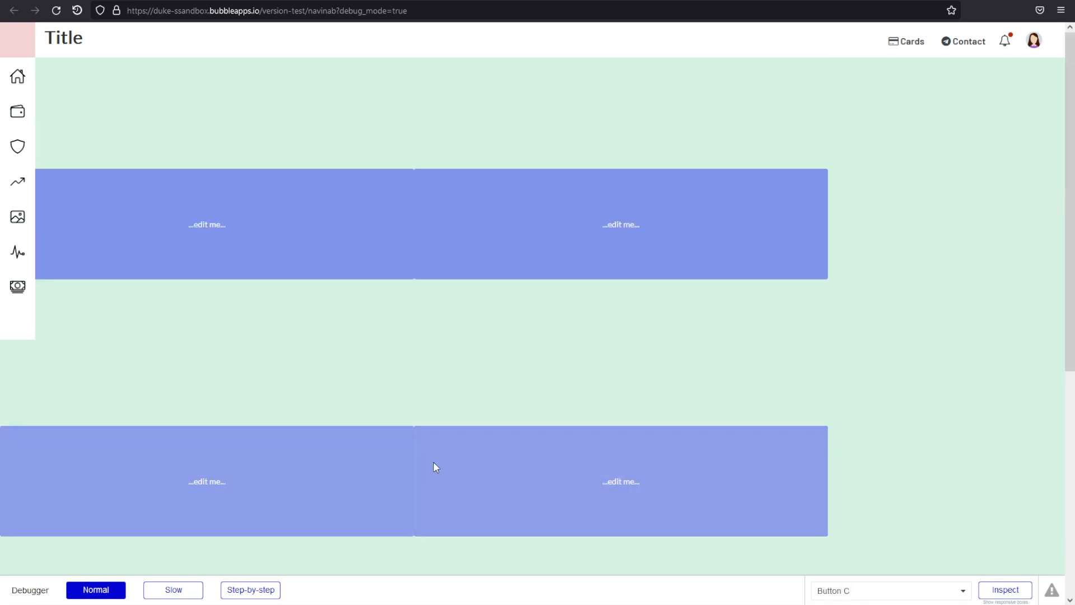
pyautogui.scroll(-2, 433, 462)
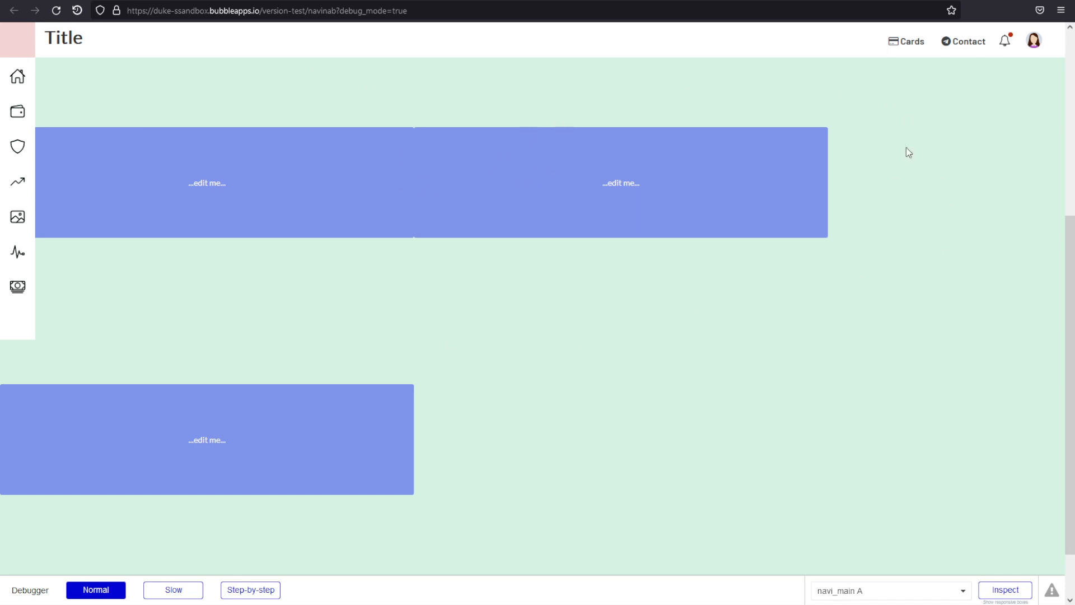
# Step: Return to the navinab page in the editor and give navi_main A a fixed height of 60 px
pyautogui.hotkey('ctrl', 'Tab')
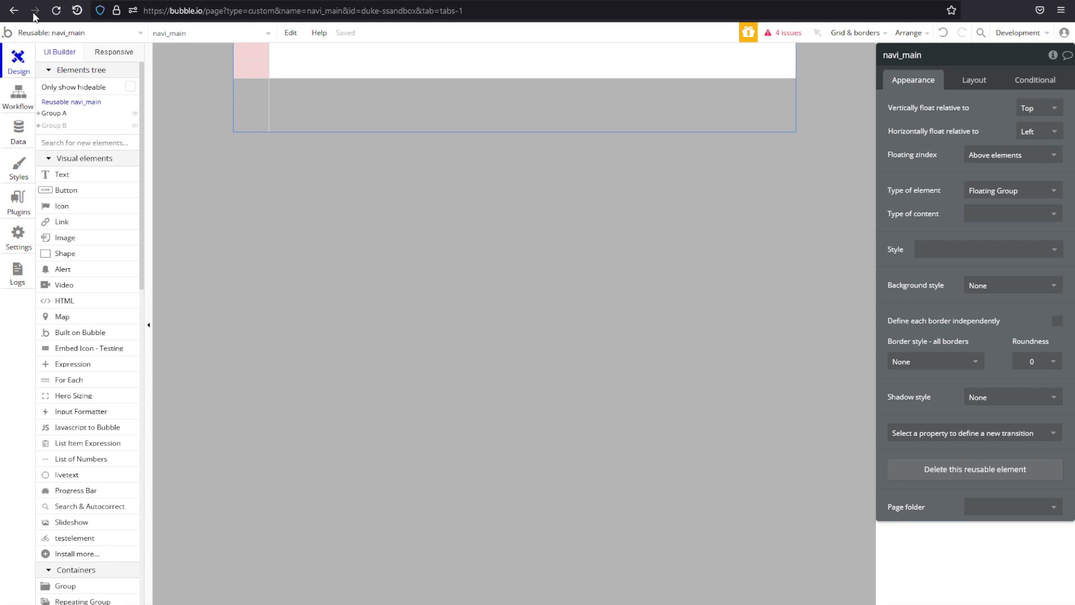
pyautogui.click(13, 10)
pyautogui.click(310, 86)
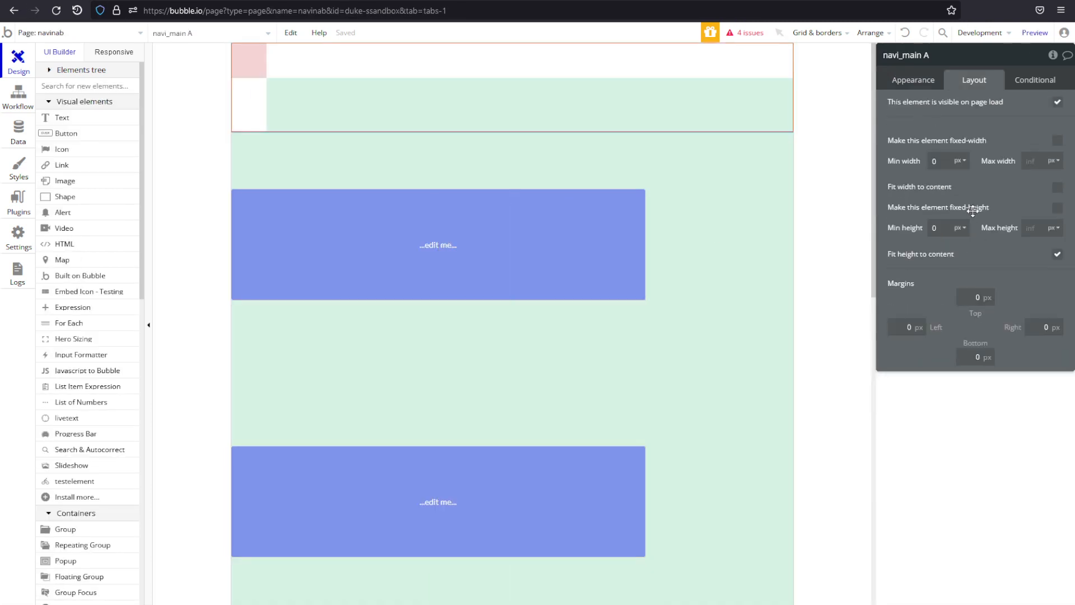
pyautogui.click(1057, 208)
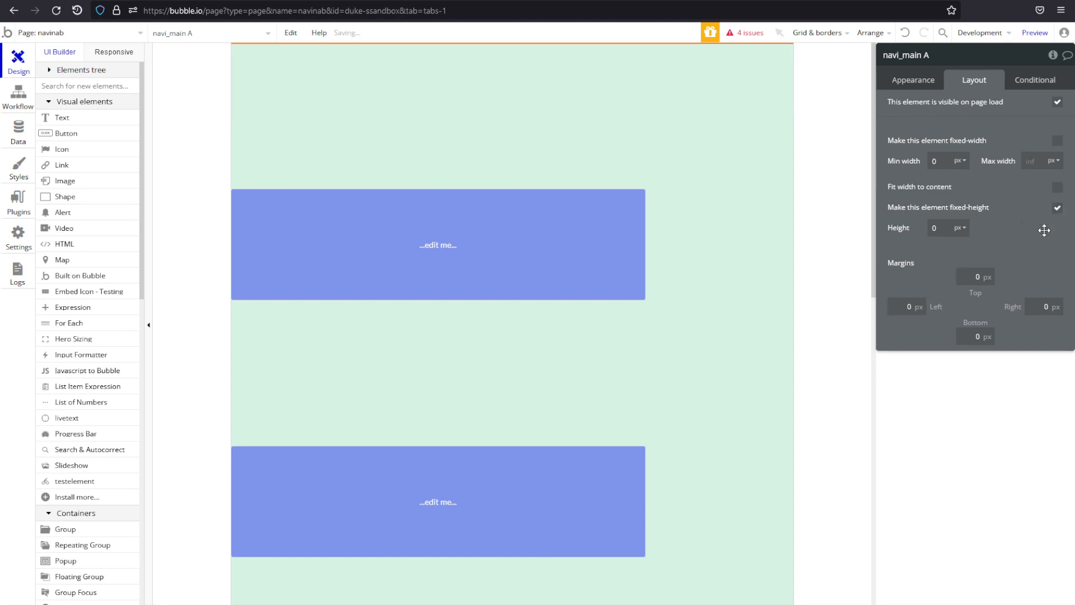
pyautogui.click(934, 228)
pyautogui.write('6')
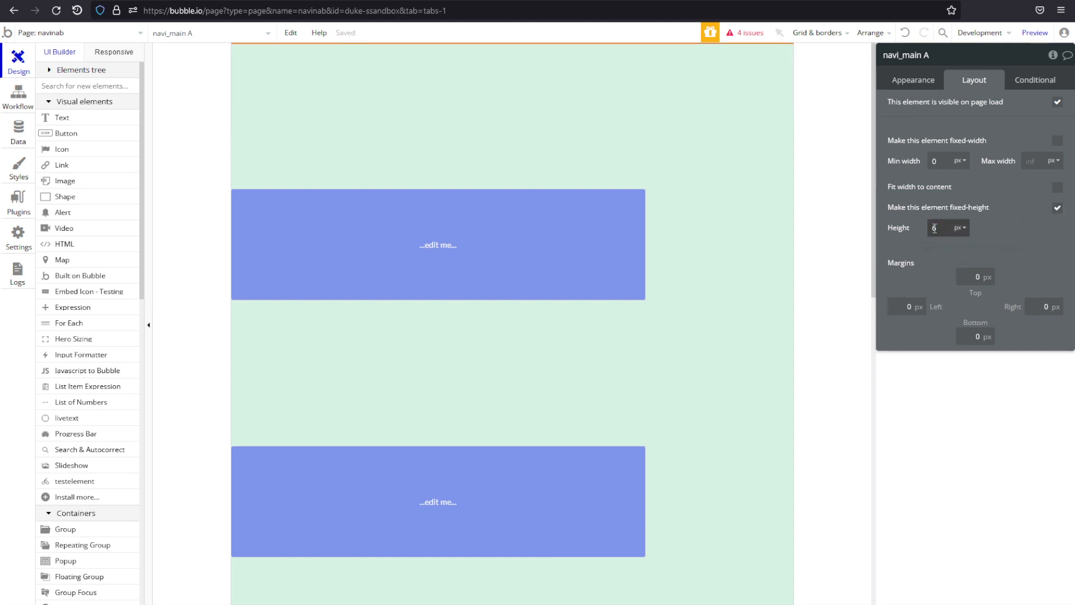
pyautogui.write('0')
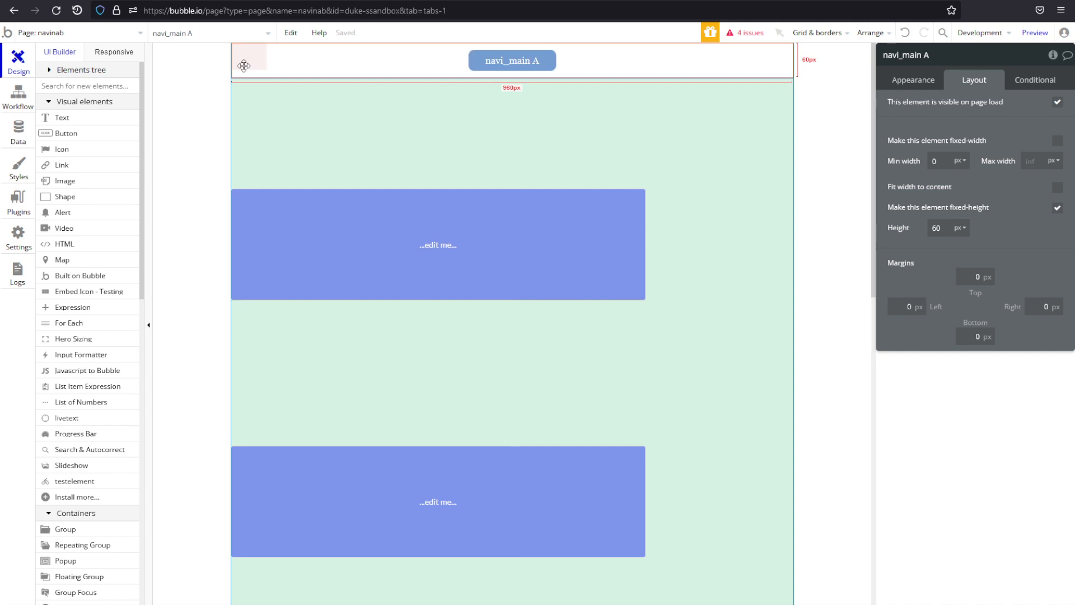
# Step: Open the navi_main reusable element and align its sidebar Group B to the parent's top-left corner
pyautogui.doubleClick(243, 65)
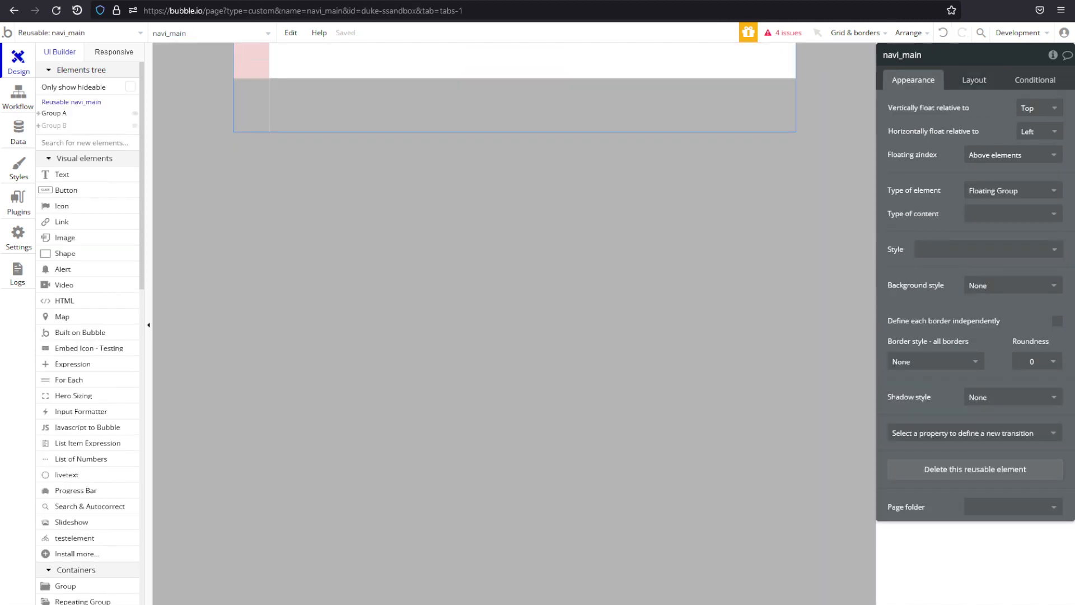
pyautogui.click(254, 56)
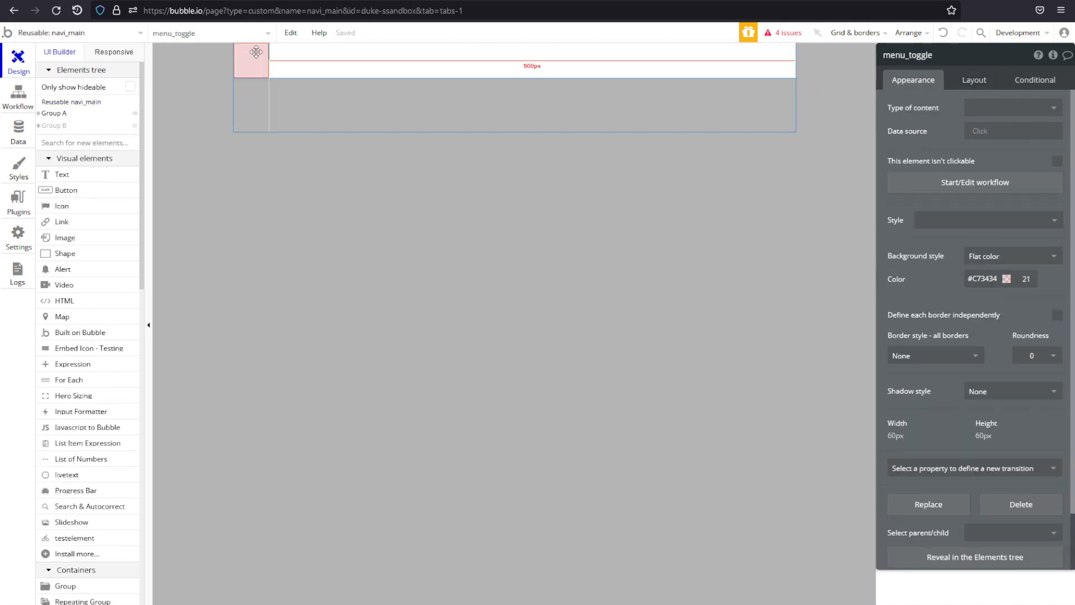
pyautogui.click(265, 117)
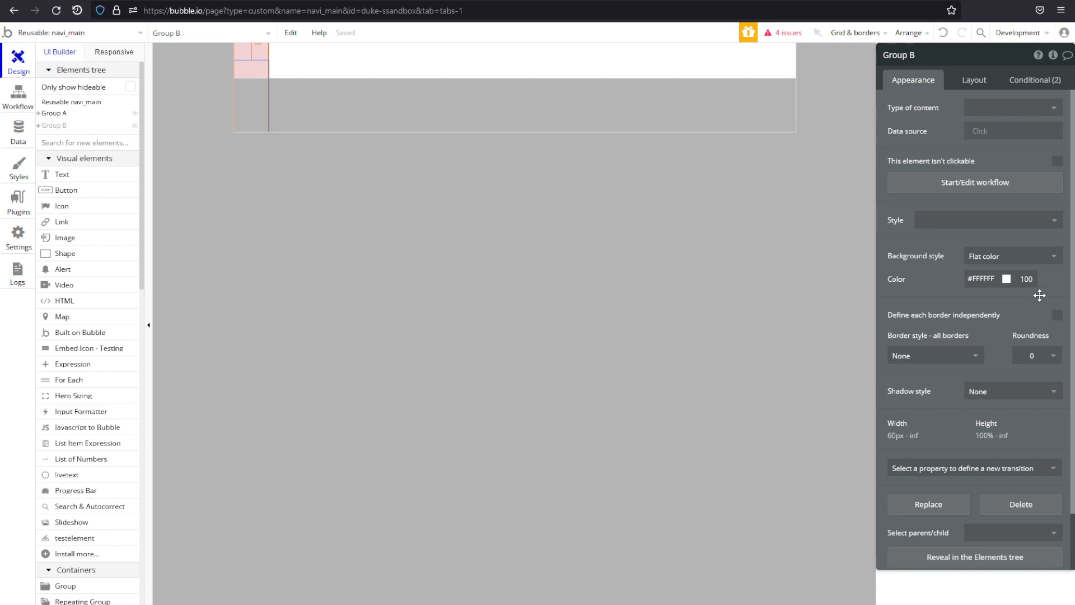
pyautogui.click(980, 85)
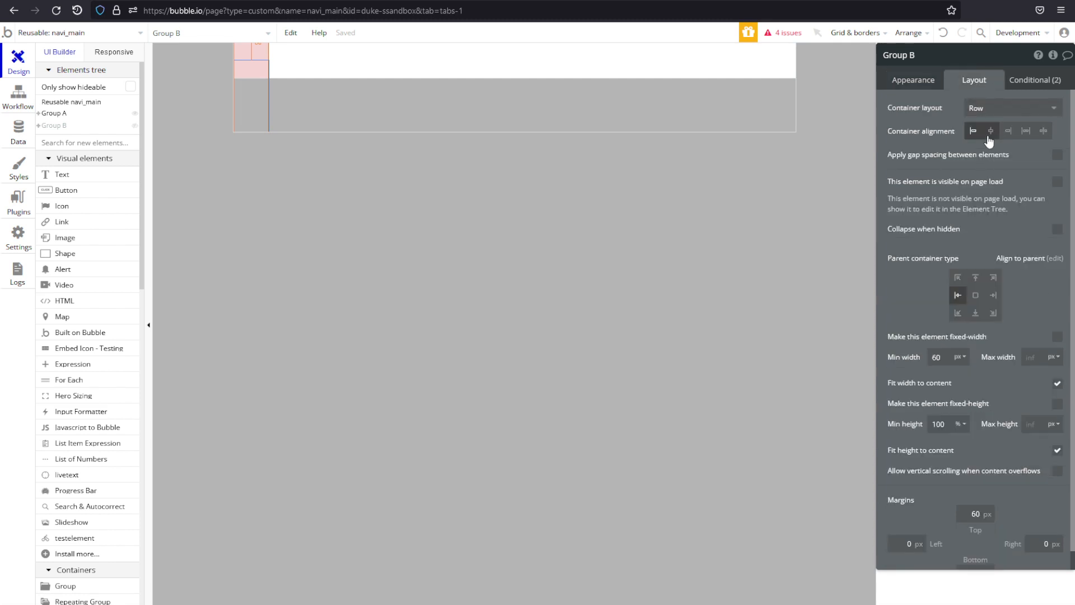
pyautogui.click(961, 278)
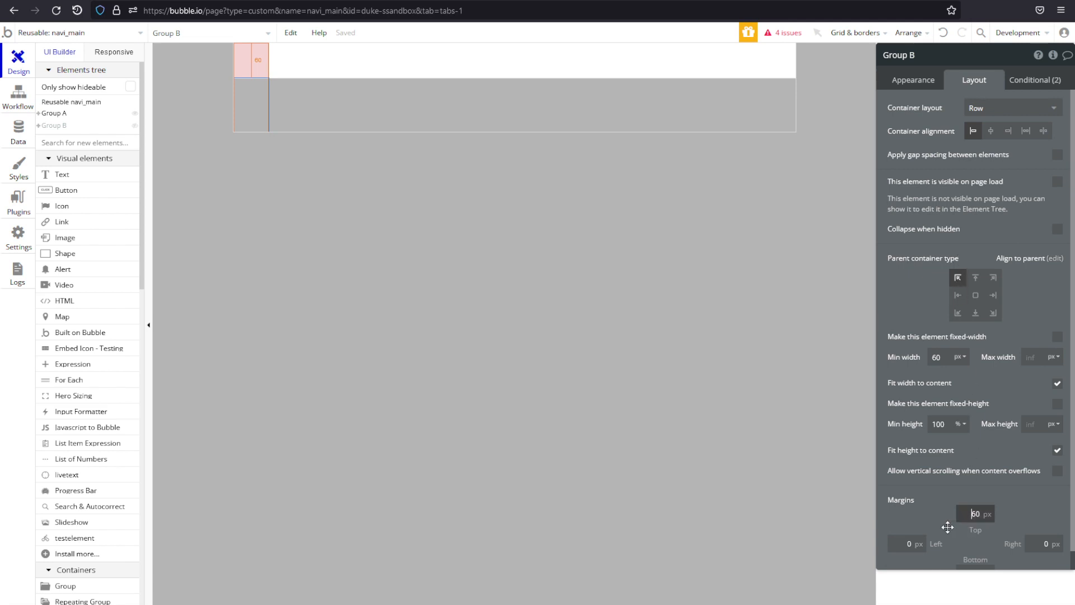
# Step: Align the header Group A to the parent's top-left corner and review the menu_toggle and navi_main settings
pyautogui.click(434, 53)
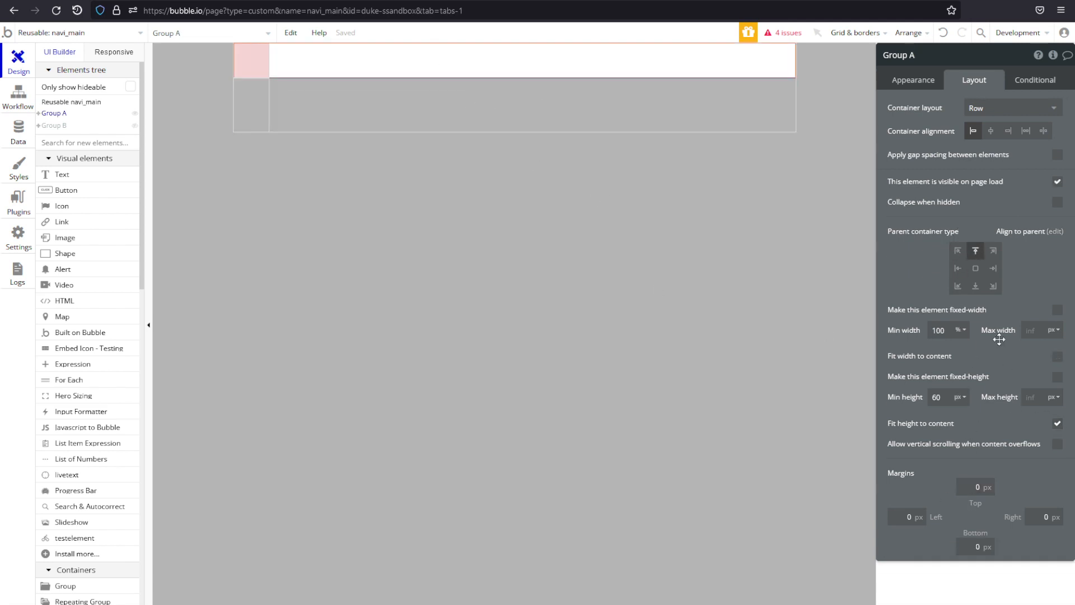
pyautogui.click(955, 252)
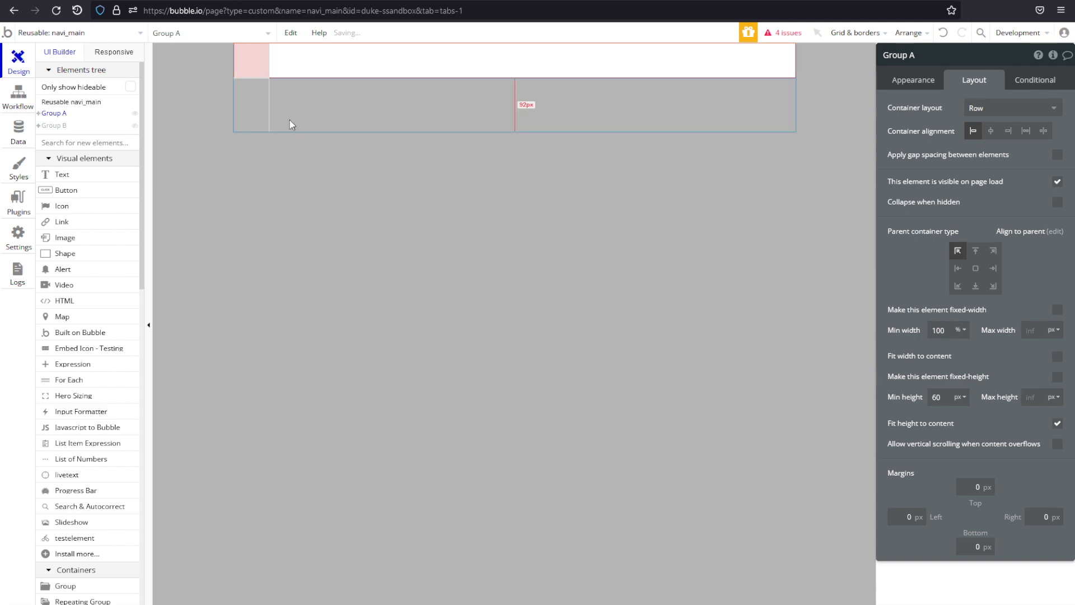
pyautogui.click(245, 62)
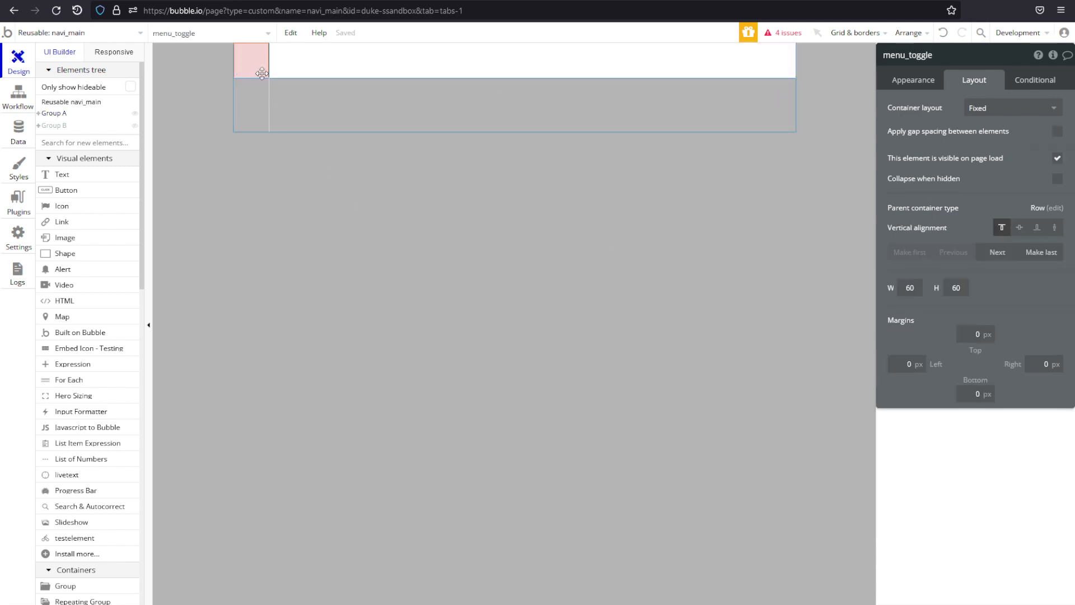
pyautogui.click(415, 119)
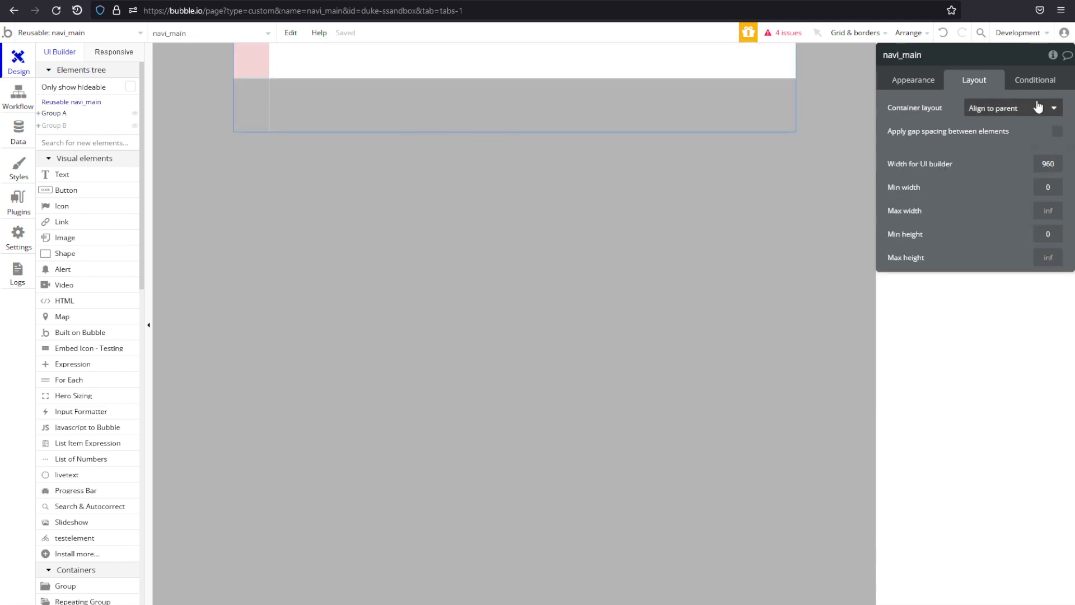
pyautogui.click(906, 81)
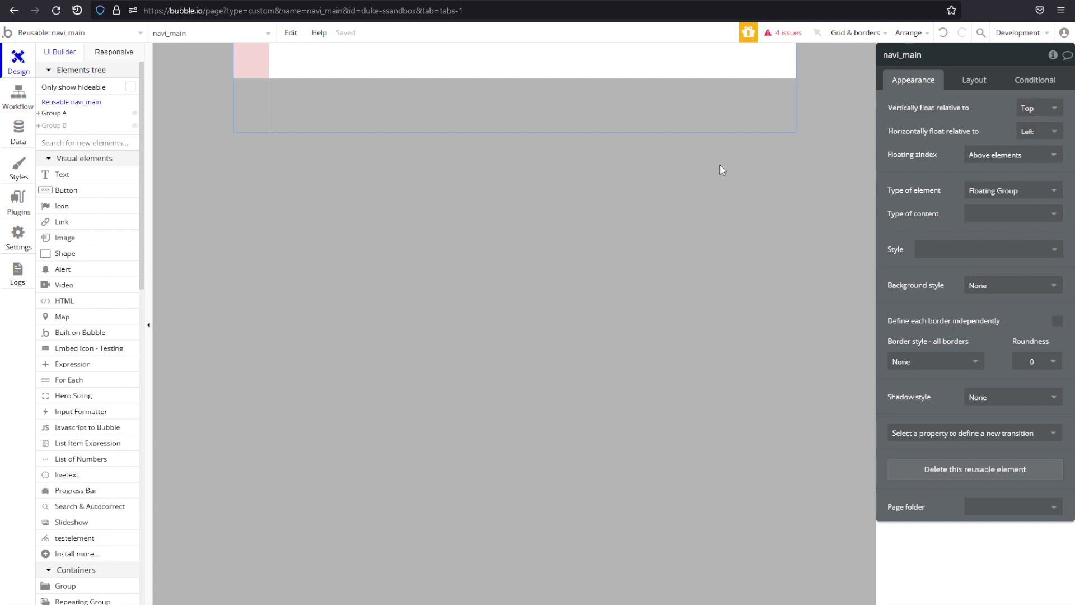
# Step: Go back to the navinab page and test its preview by scrolling behind the floating navigation and expanding the sidebar
pyautogui.click(14, 10)
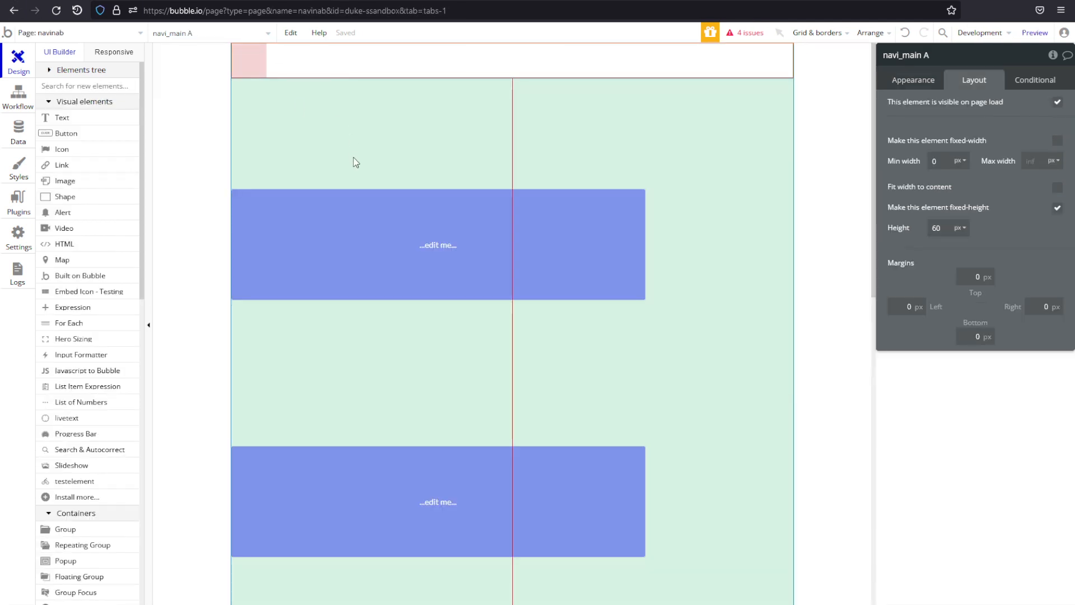
pyautogui.hotkey('ctrl', 'Tab')
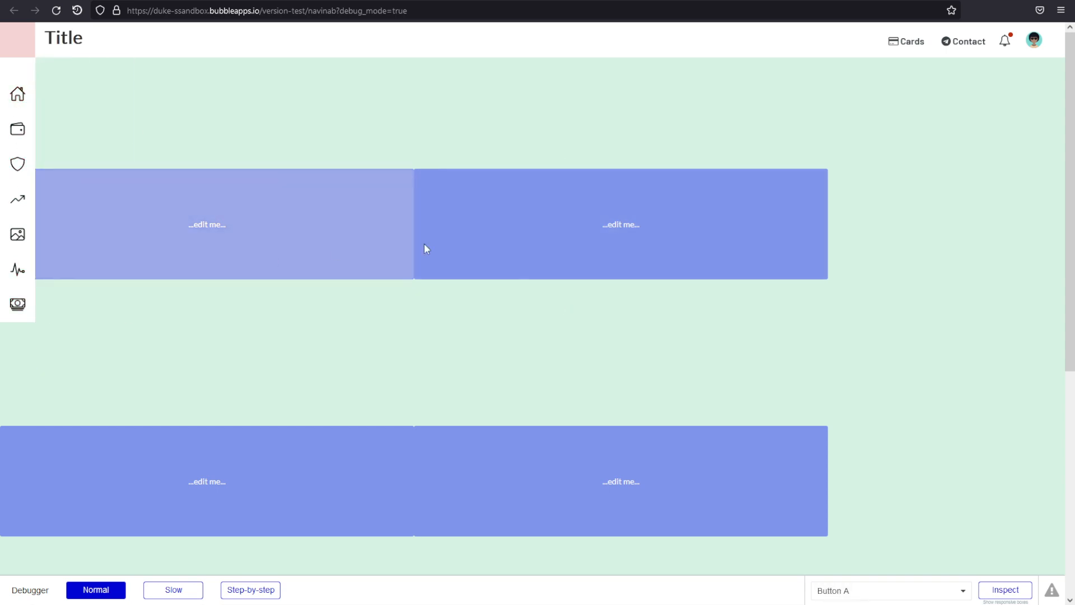
pyautogui.scroll(-3, 391, 100)
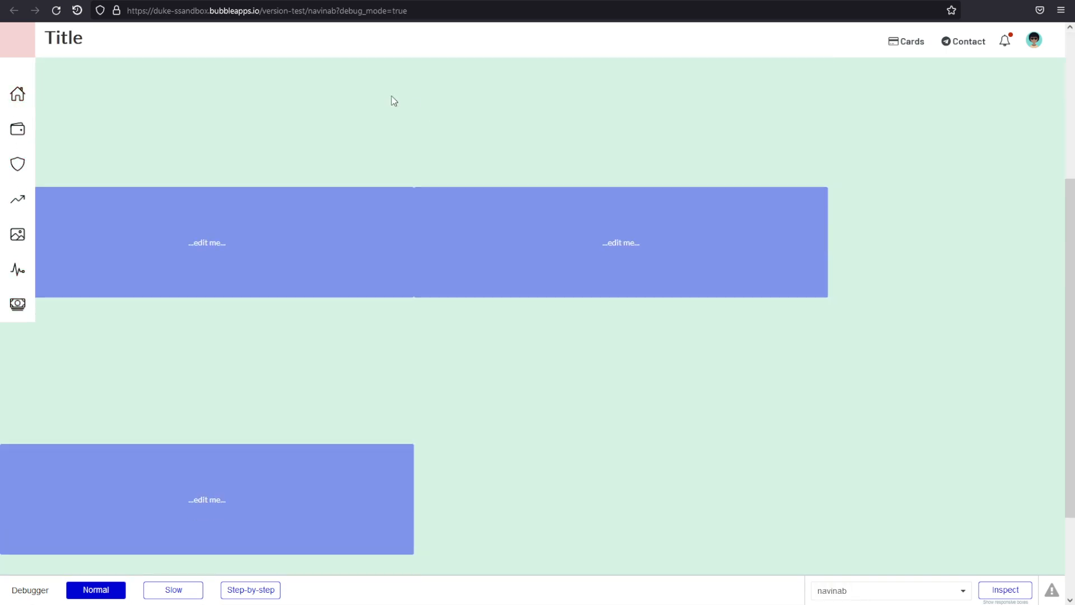
pyautogui.scroll(-2, 403, 164)
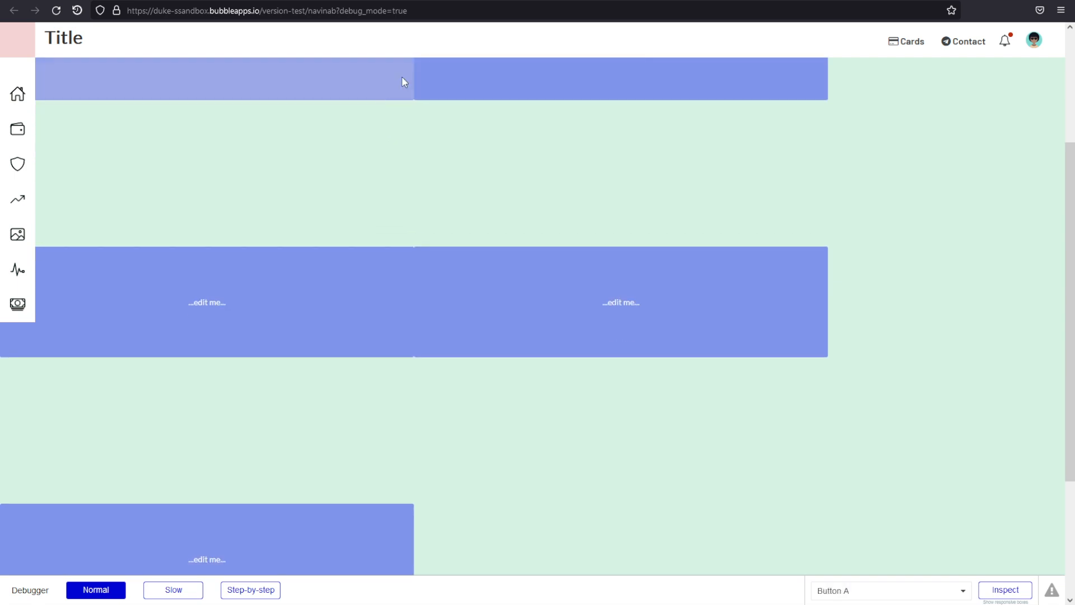
pyautogui.doubleClick(375, 49)
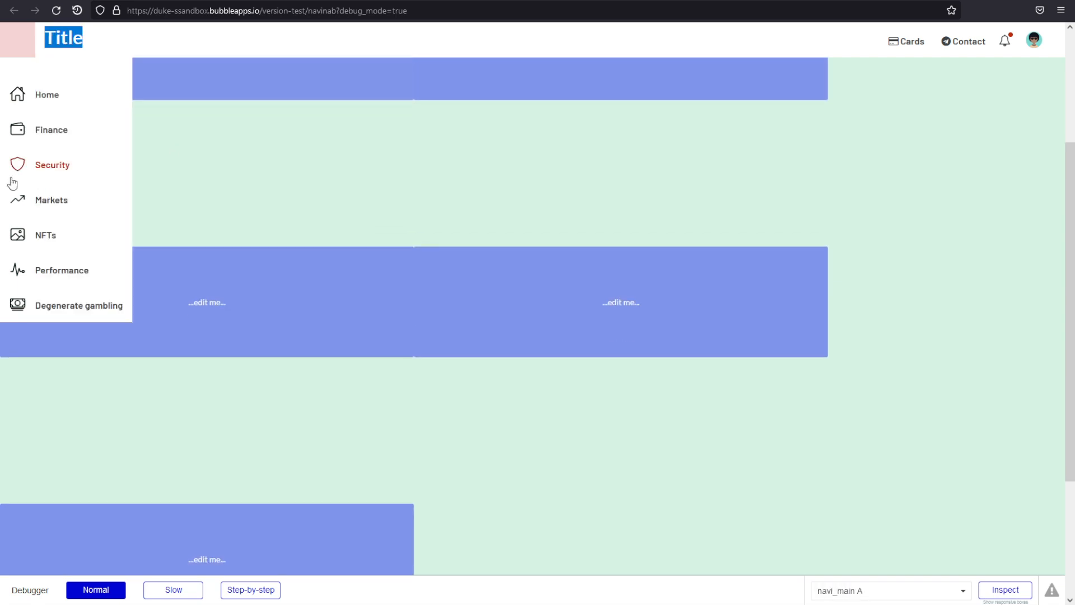
pyautogui.click(20, 72)
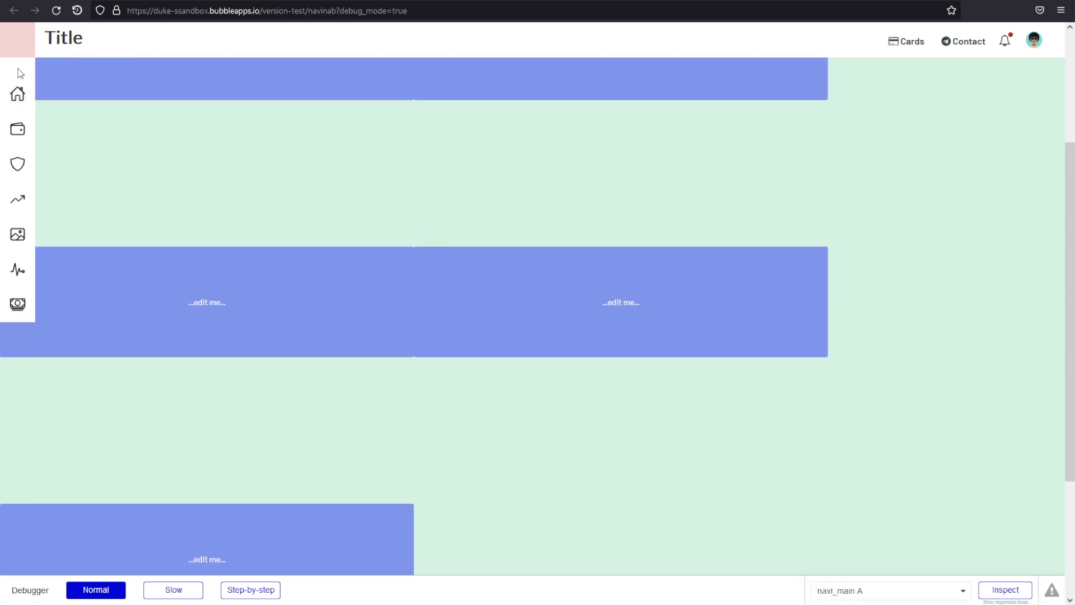
pyautogui.click(462, 313)
# Step: Reopen the navi_main reusable element and select its sidebar Group B
pyautogui.click(34, 5)
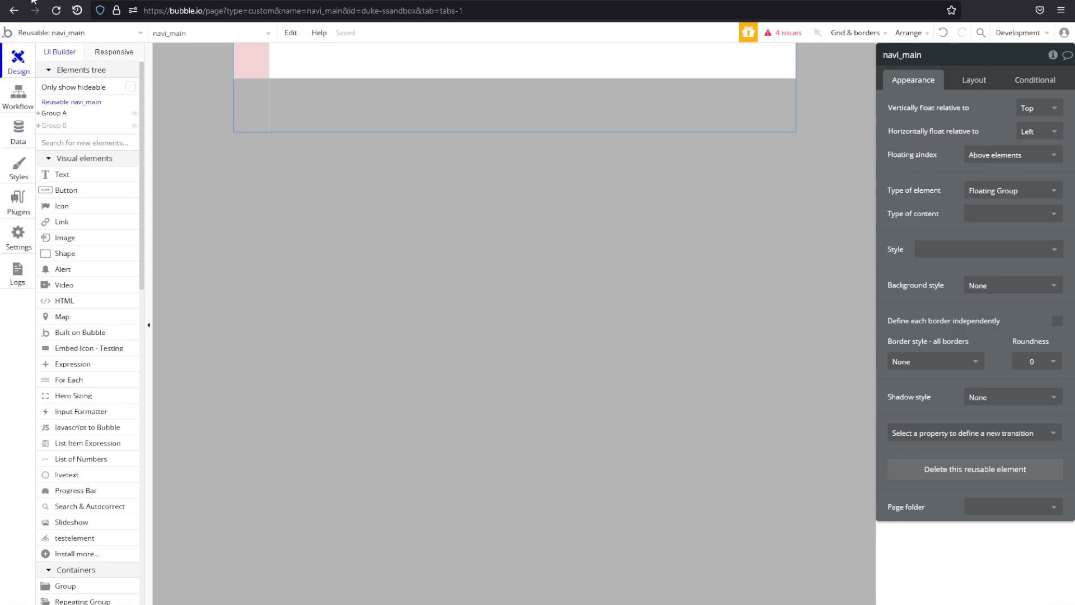
pyautogui.click(254, 92)
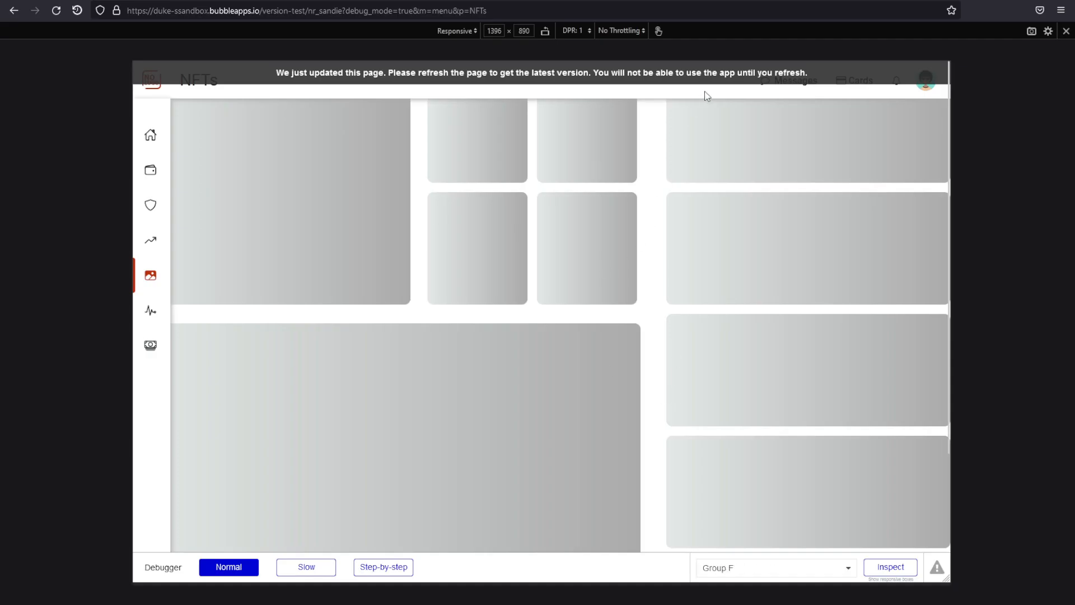
# Step: Refresh the nr_sandie preview, narrow it to about 704 by 906 px, toggle its menu to examine the mobile navigation, and return to the navi_main editor
pyautogui.press('F5')
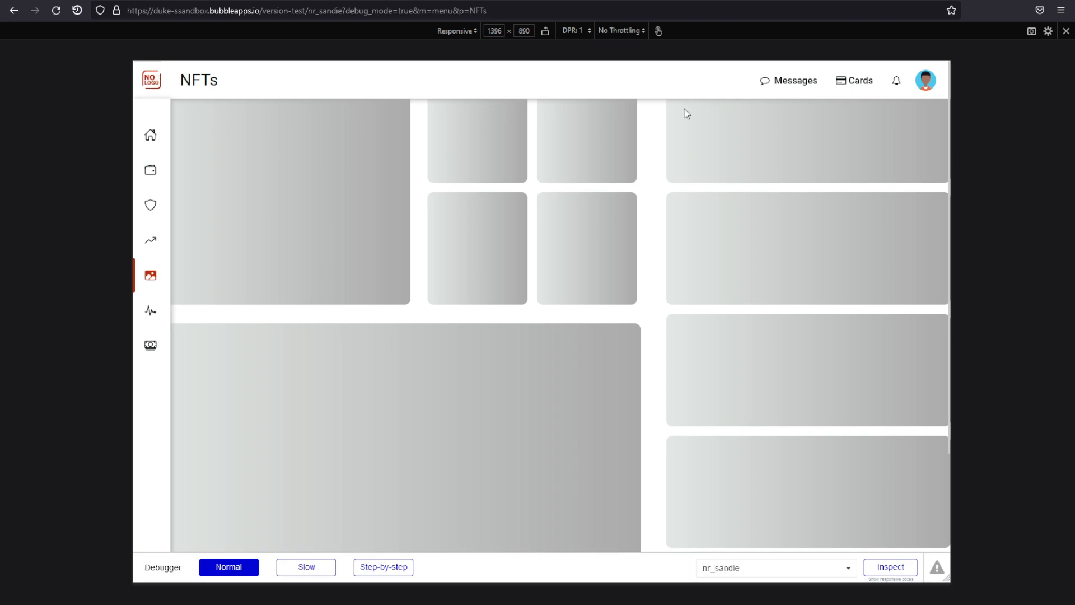
pyautogui.moveTo(945, 580); pyautogui.dragTo(744, 588)
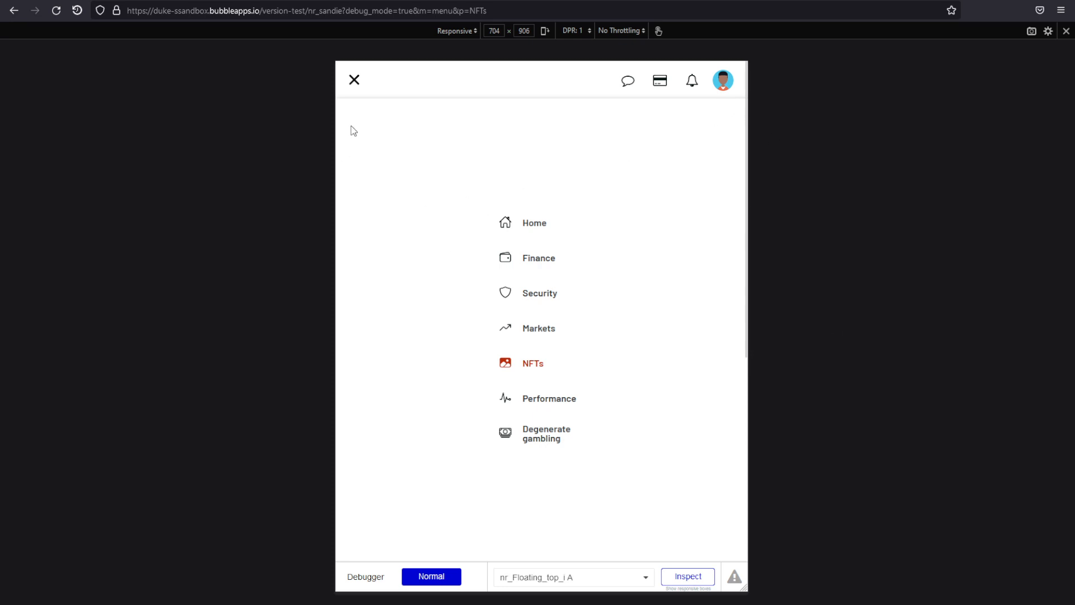
pyautogui.click(354, 82)
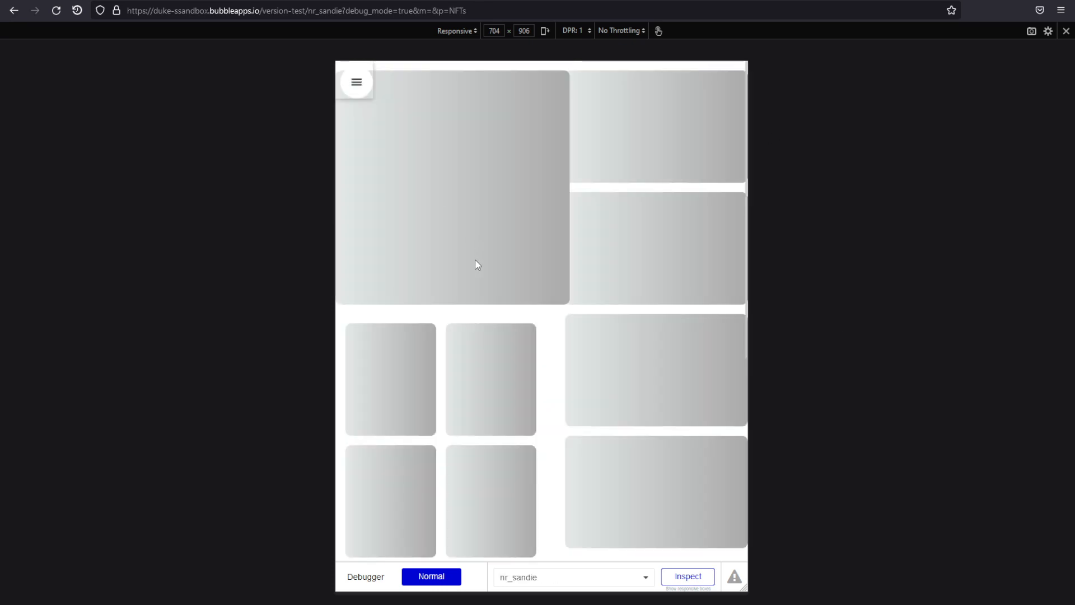
pyautogui.click(355, 83)
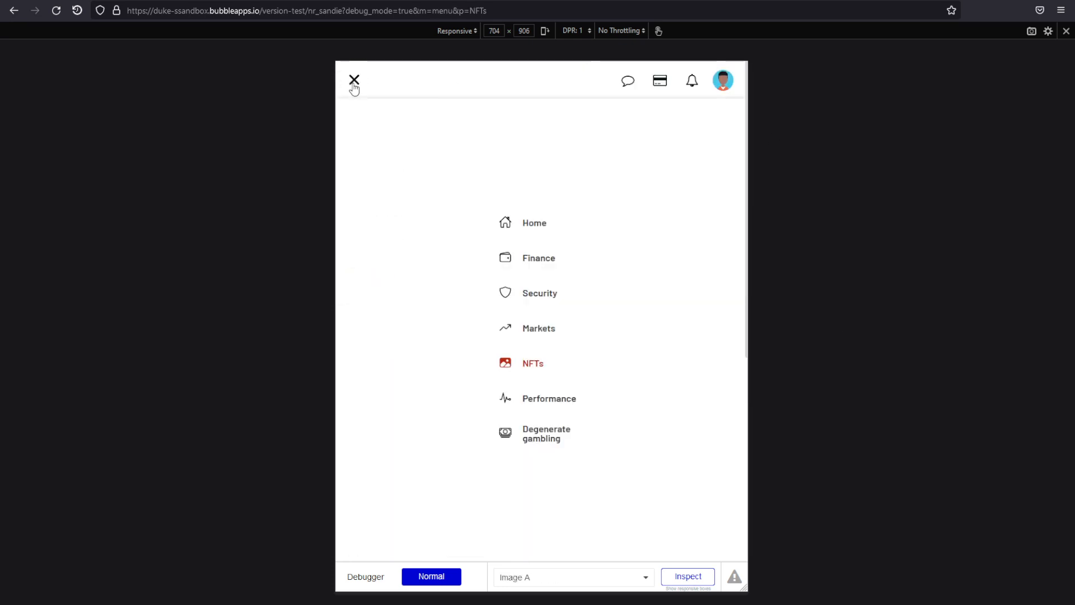
pyautogui.click(353, 81)
pyautogui.click(355, 82)
pyautogui.click(354, 83)
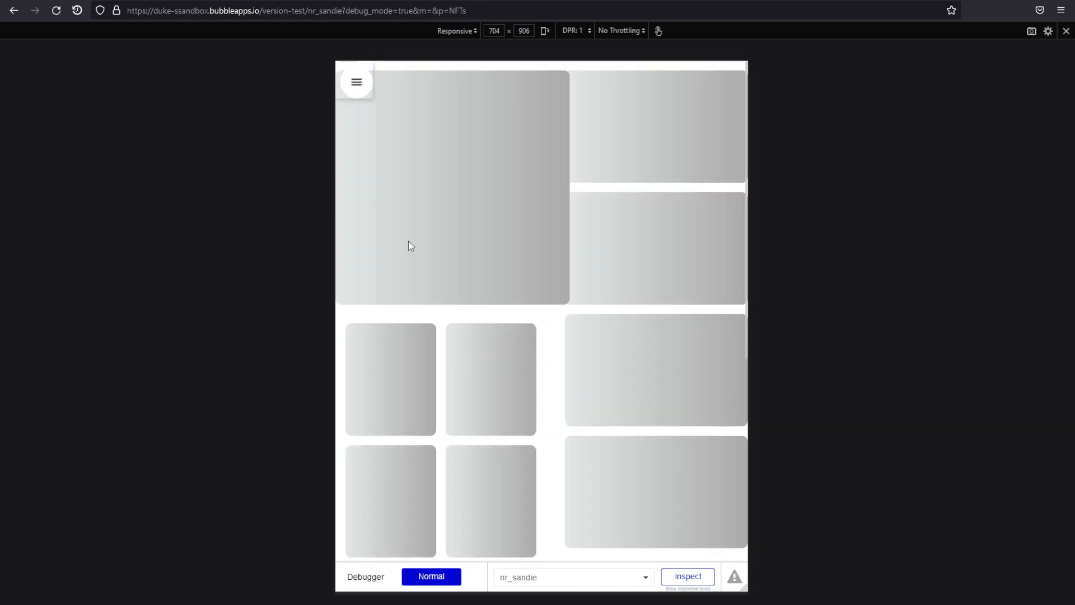
pyautogui.hotkey('ctrl', 'Tab')
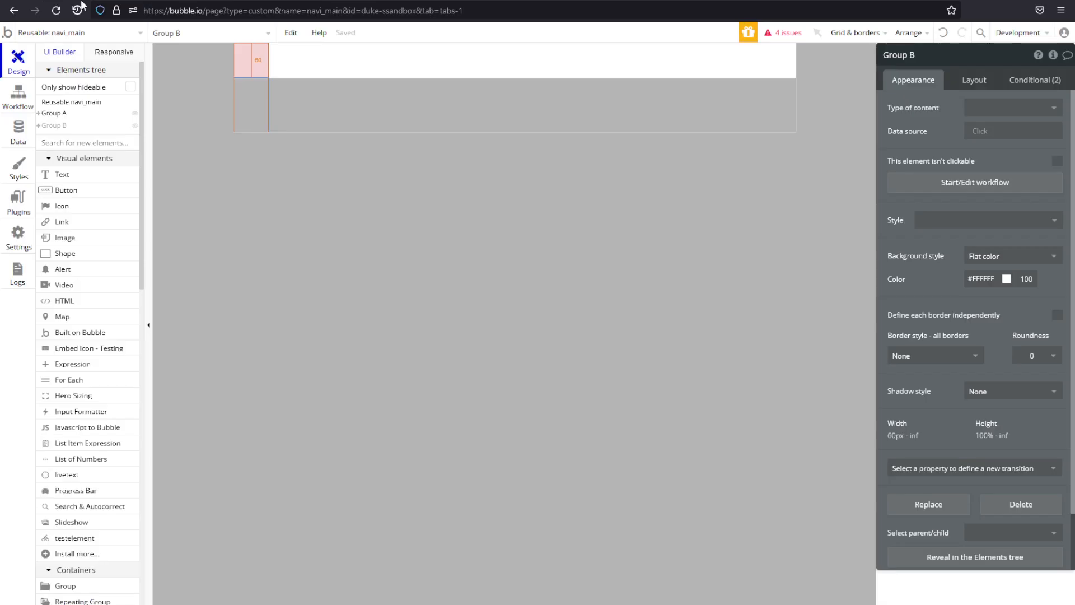
# Step: Open the menu_toggle click workflow and delete its Set state action for Group A's menu_is_showing
pyautogui.click(251, 60)
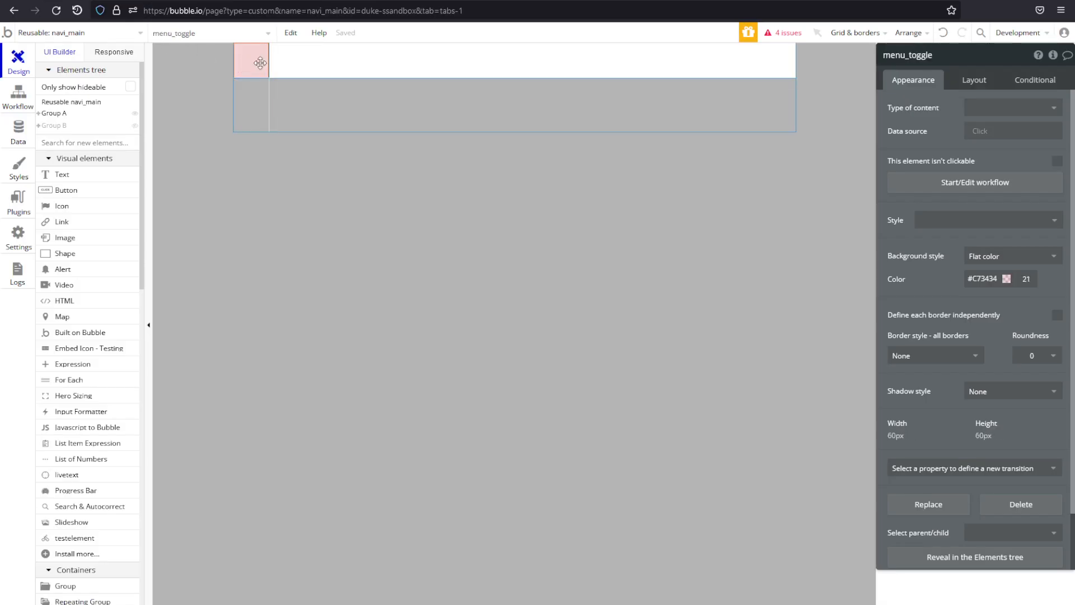
pyautogui.click(989, 187)
pyautogui.click(118, 185)
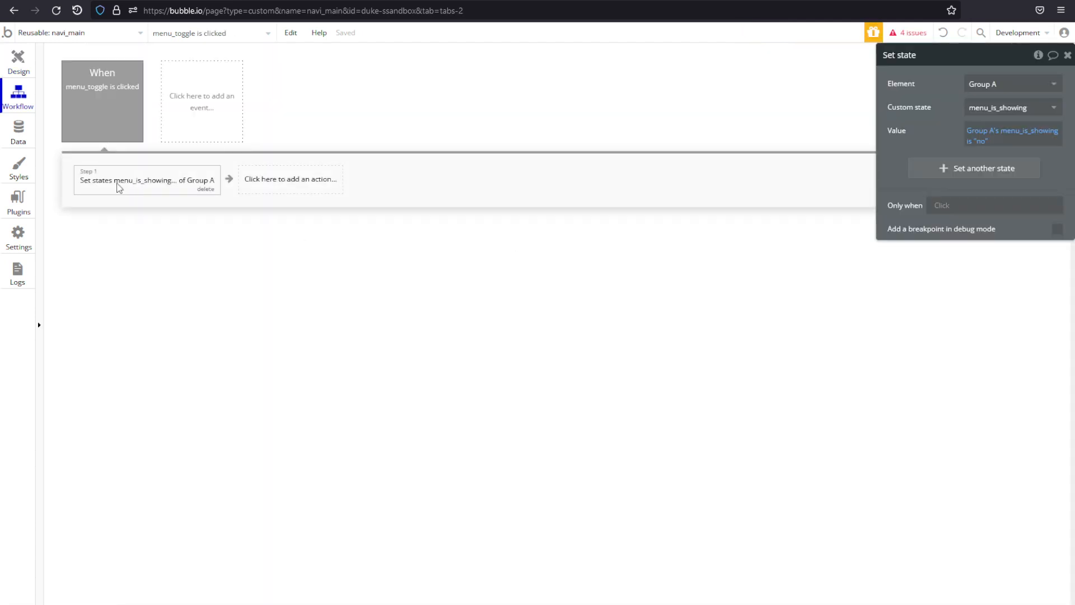
pyautogui.click(202, 190)
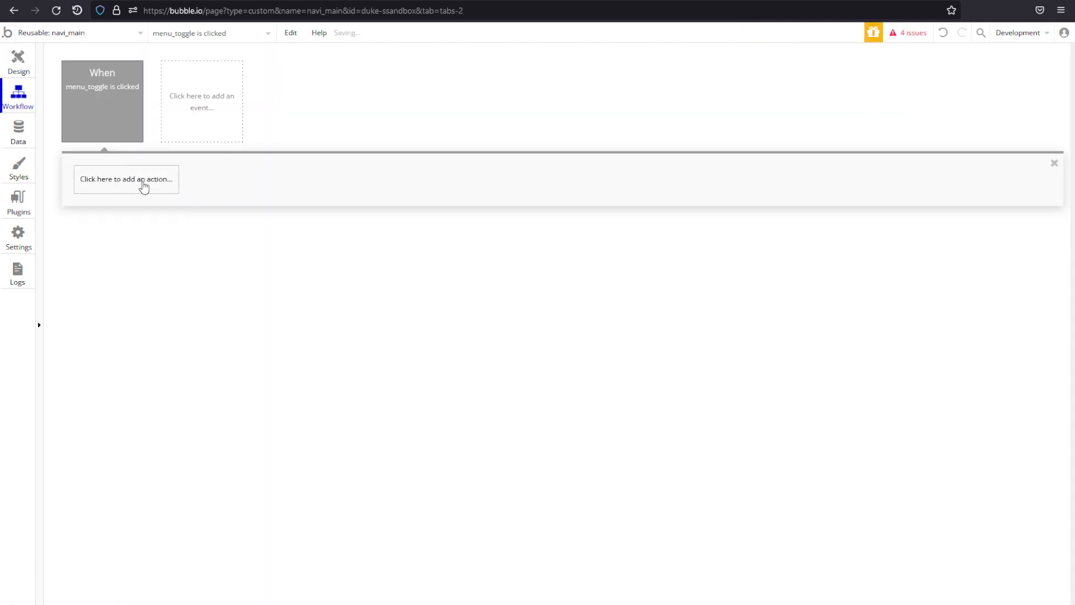
# Step: Add a Go to page action to the menu_toggle click workflow with navinab as the destination
pyautogui.click(144, 187)
pyautogui.write('get')
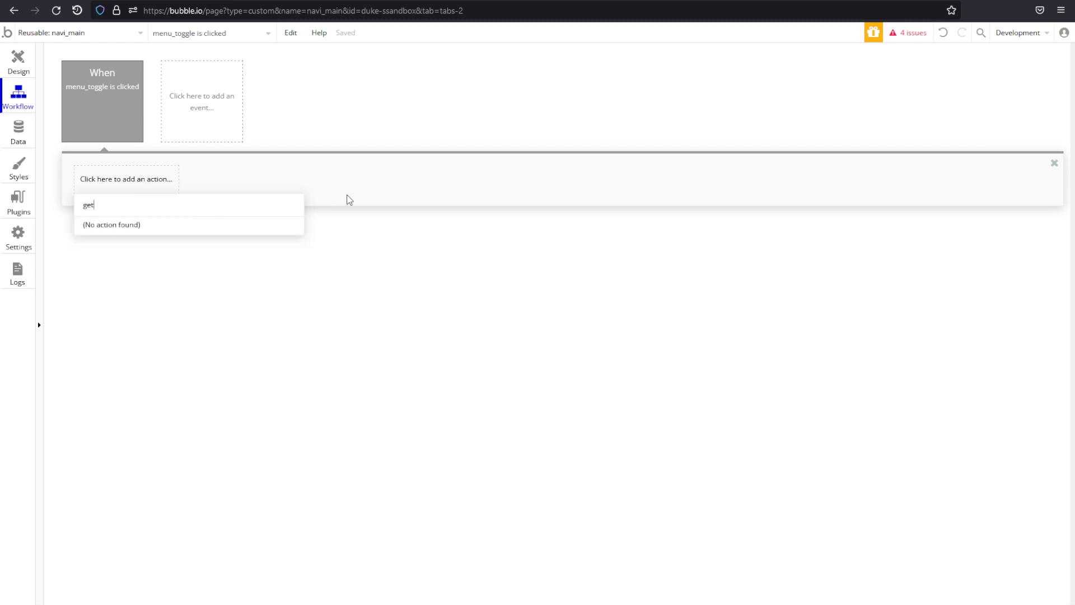
pyautogui.press('BackSpace')
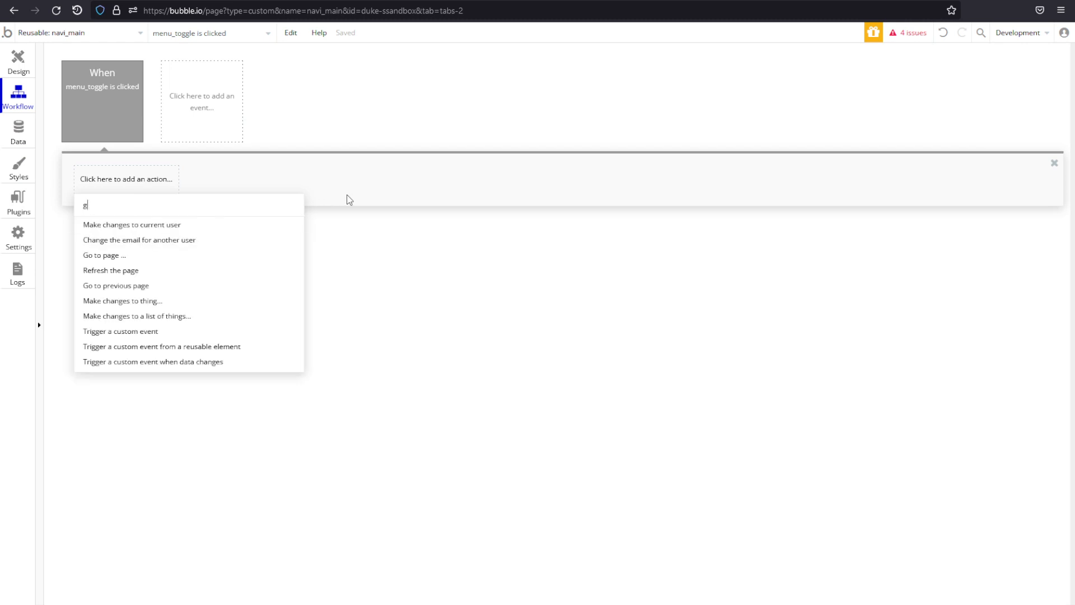
pyautogui.write('o')
pyautogui.click(282, 224)
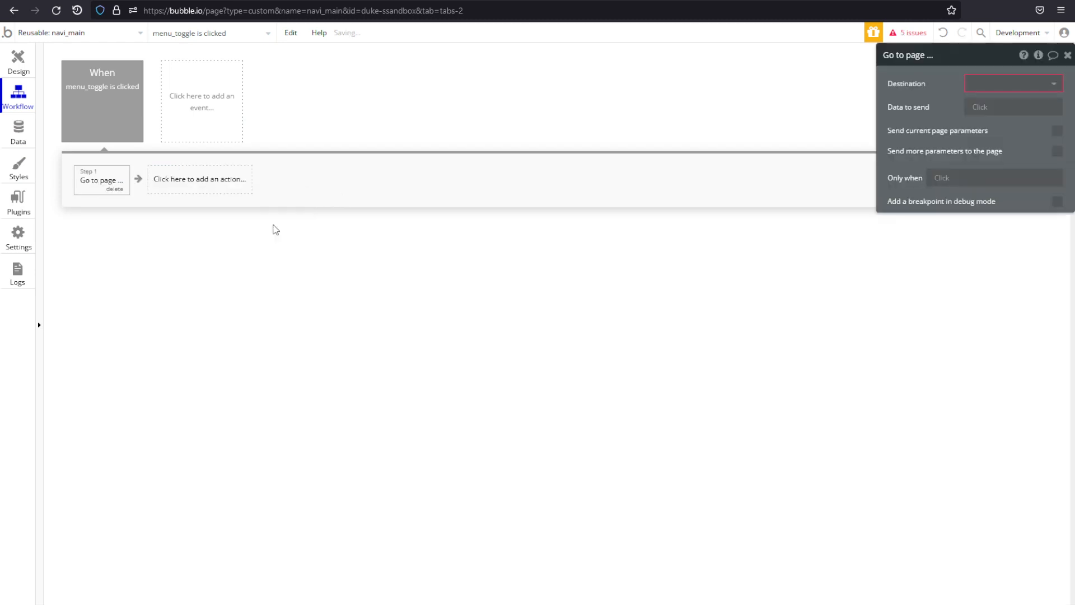
pyautogui.click(1011, 84)
pyautogui.scroll(-2, 1039, 225)
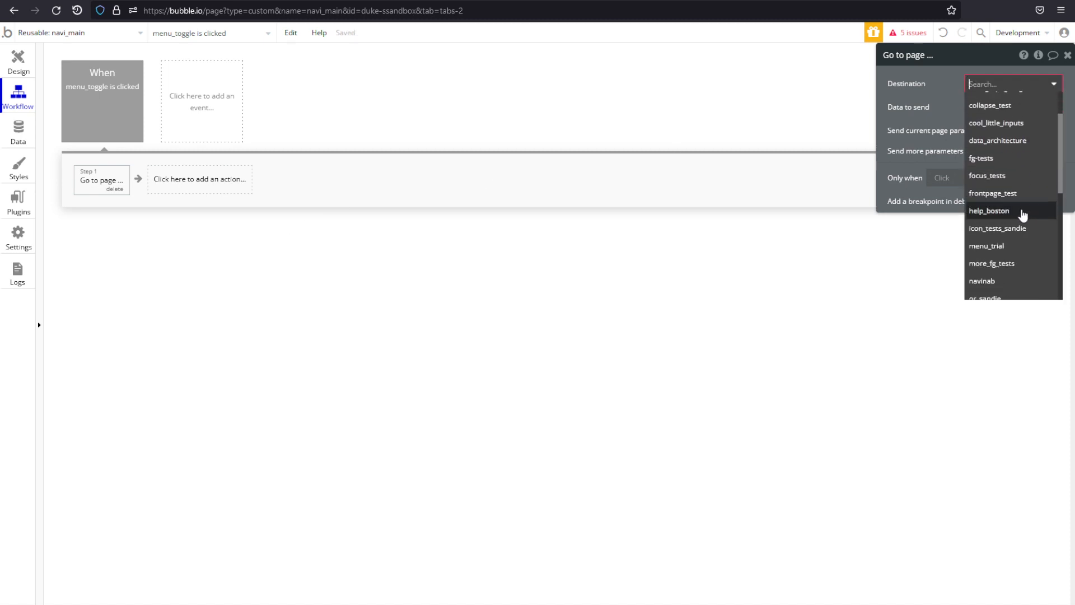
pyautogui.click(1008, 276)
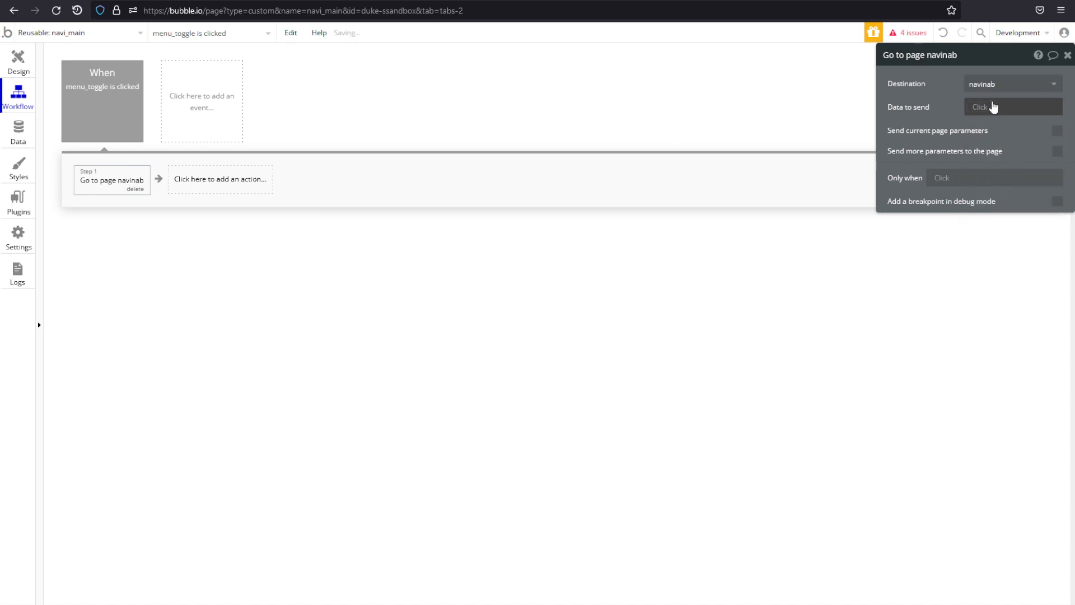
# Step: Enable sending current and additional page parameters, and check the parameter keys in the nr_sandie preview's URL
pyautogui.click(1056, 131)
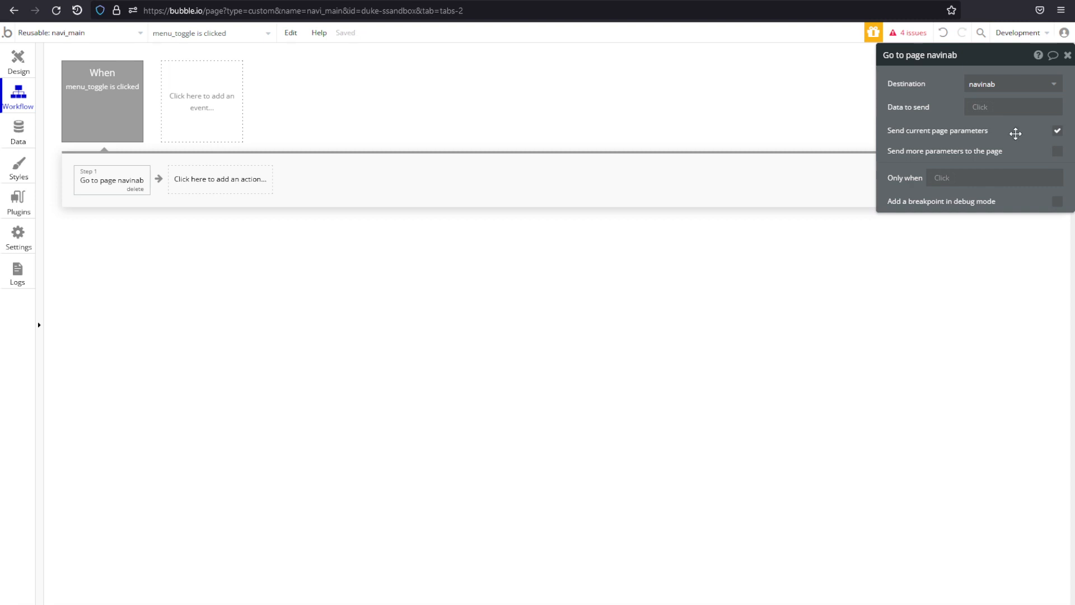
pyautogui.click(1056, 152)
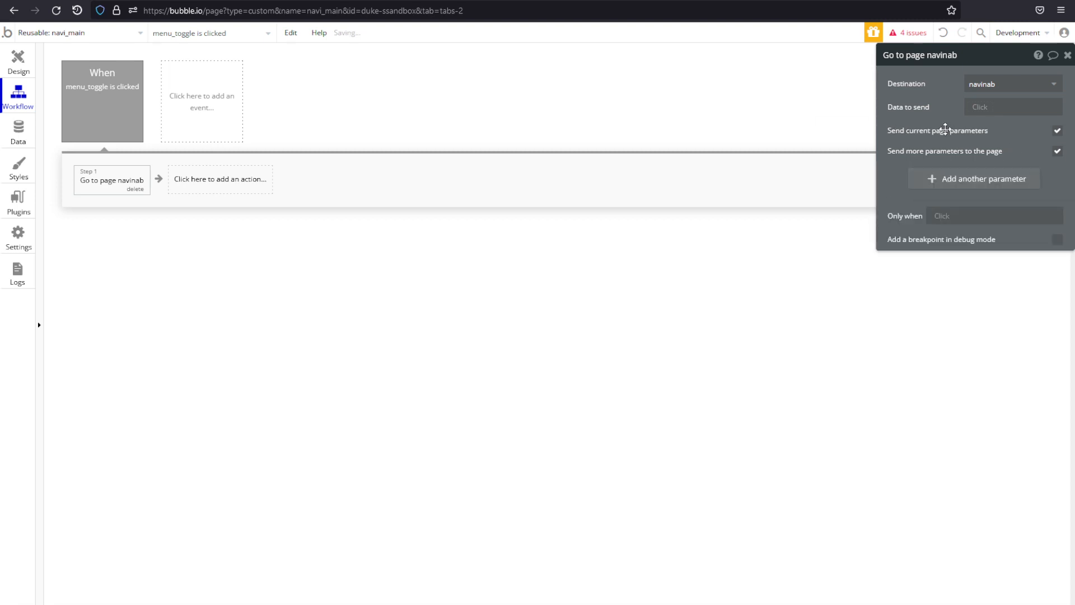
pyautogui.hotkey('ctrl', 'Tab')
pyautogui.moveTo(439, 10); pyautogui.dragTo(467, 11)
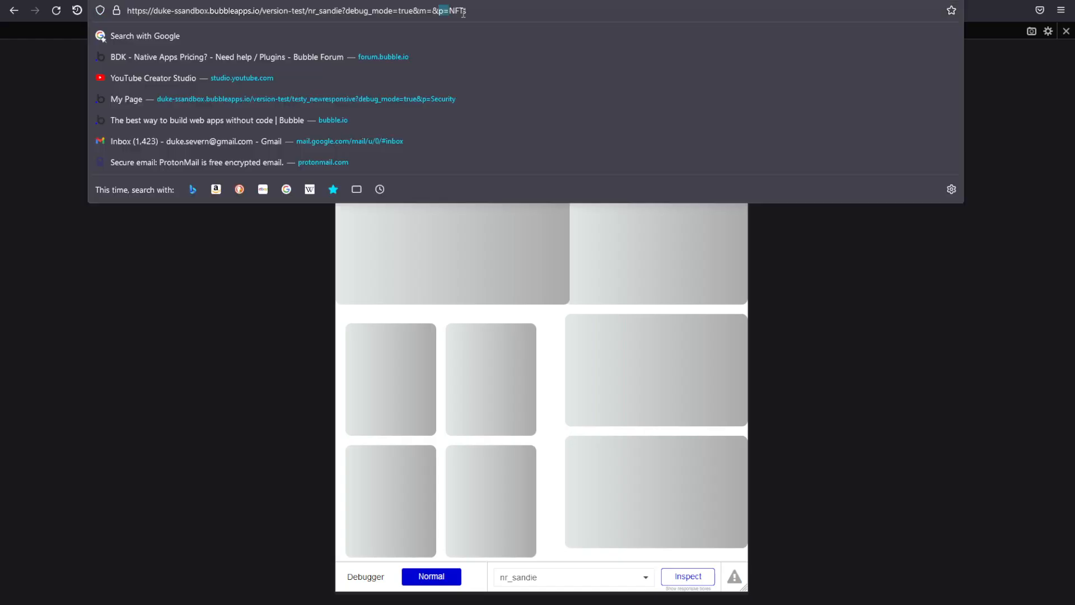
pyautogui.hotkey('ctrl', 'Tab')
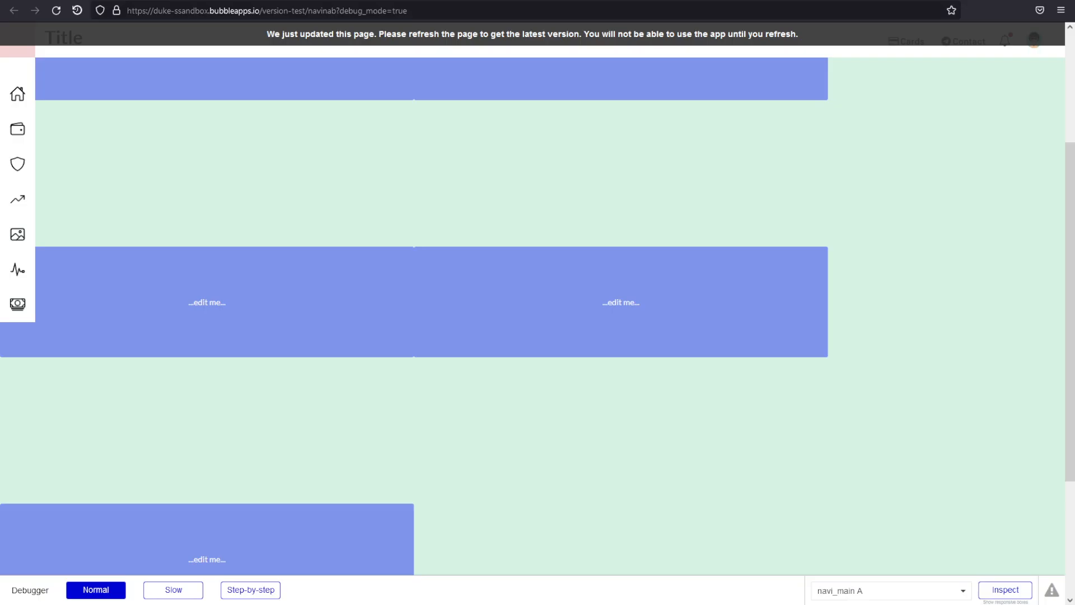
pyautogui.hotkey('ctrl', 'Tab')
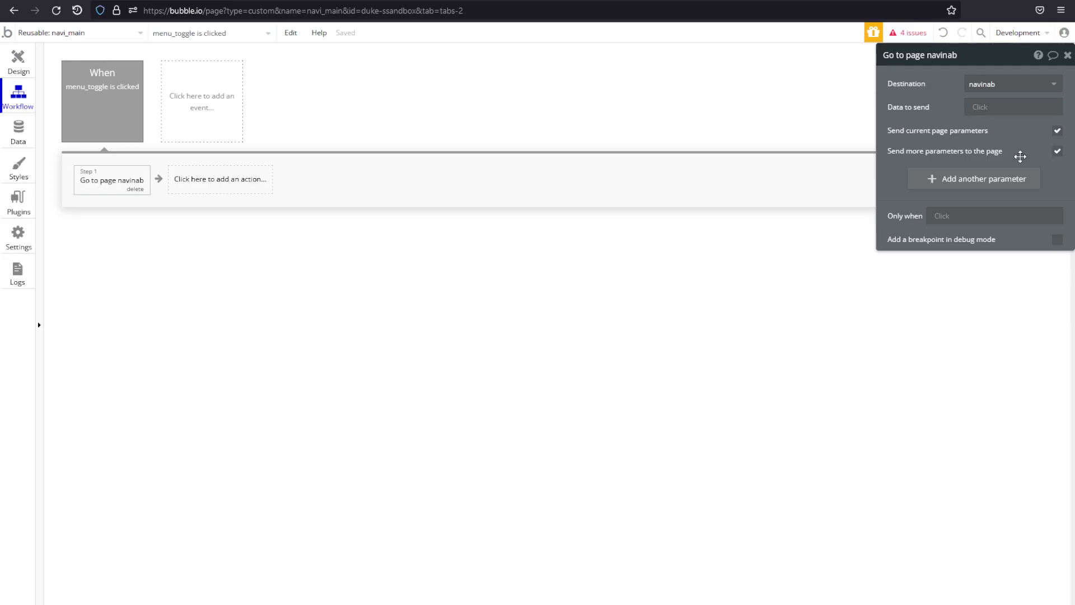
# Step: Add a parameter with key m whose value gets the text parameter m from the page URL
pyautogui.click(926, 179)
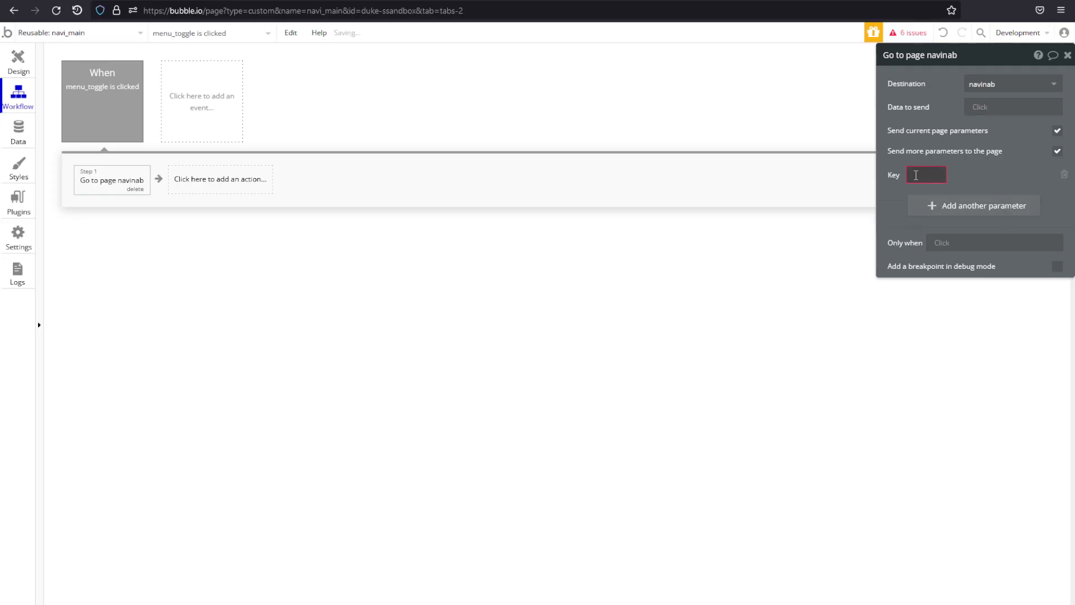
pyautogui.write('m')
pyautogui.click(978, 177)
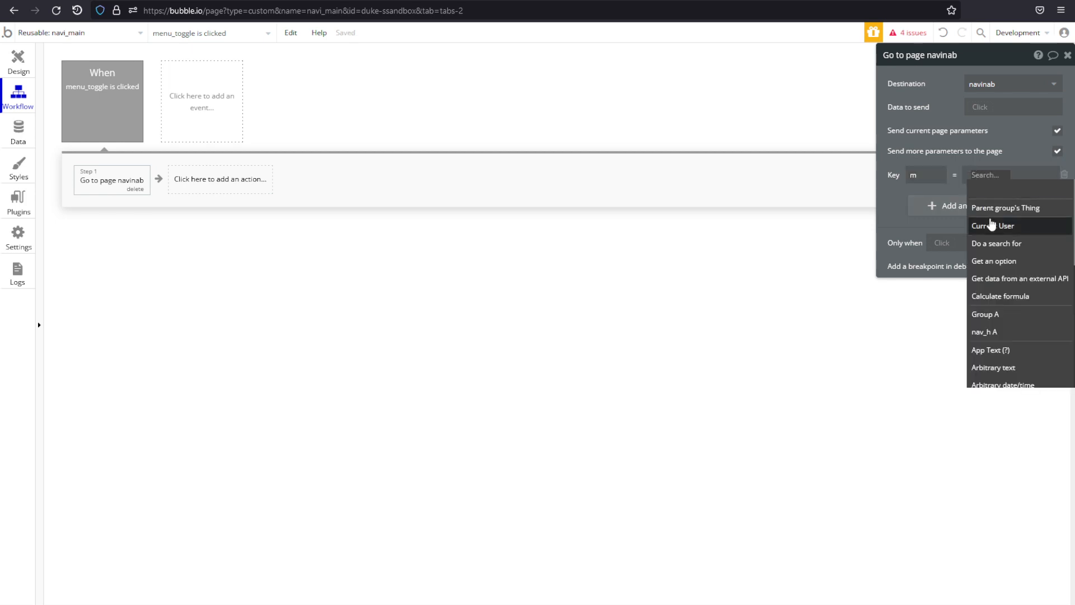
pyautogui.write('get')
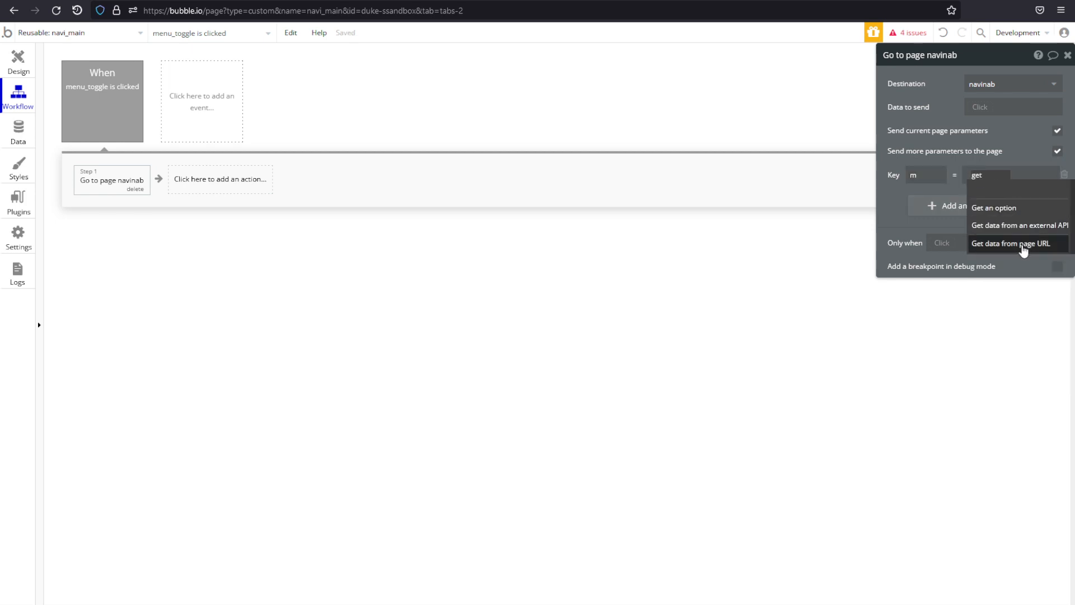
pyautogui.click(1024, 246)
pyautogui.click(805, 105)
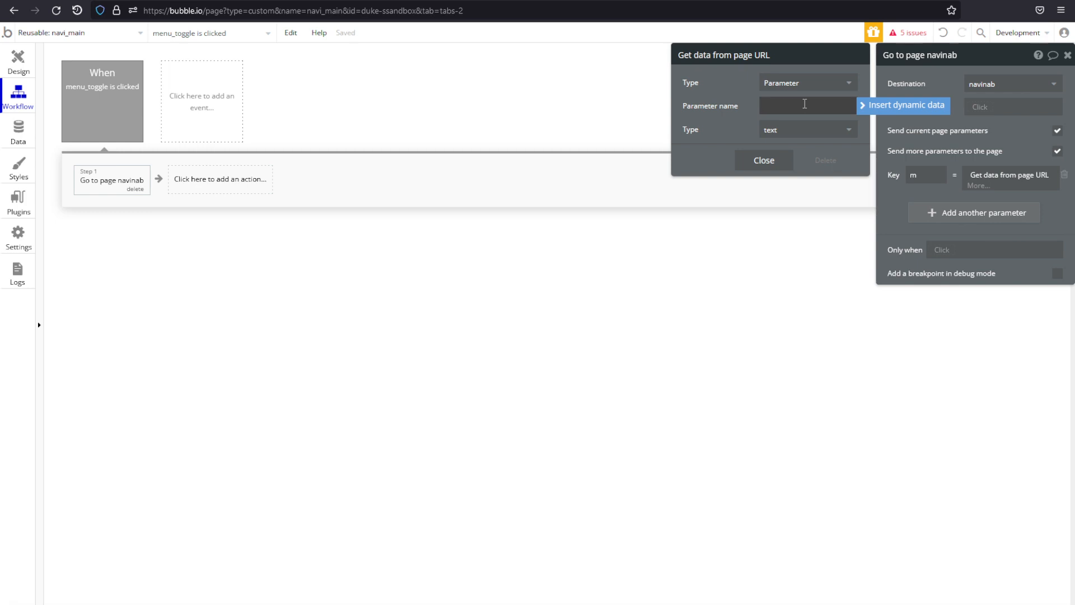
pyautogui.write('m')
pyautogui.click(903, 130)
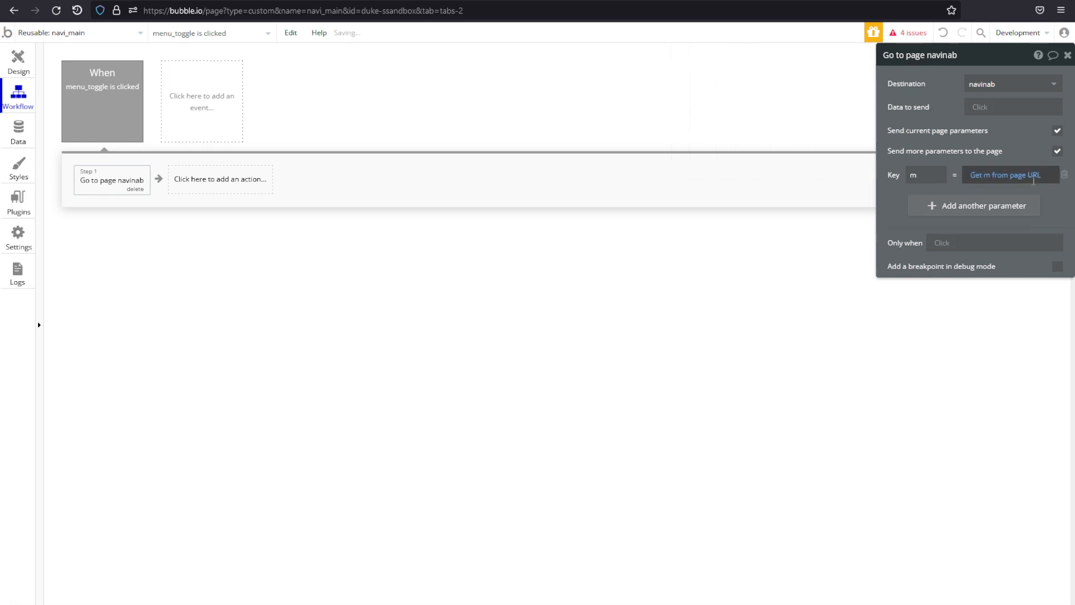
# Step: Extend the m parameter's value to check whether it is "menu" and format the result as text
pyautogui.click(1032, 179)
pyautogui.click(976, 185)
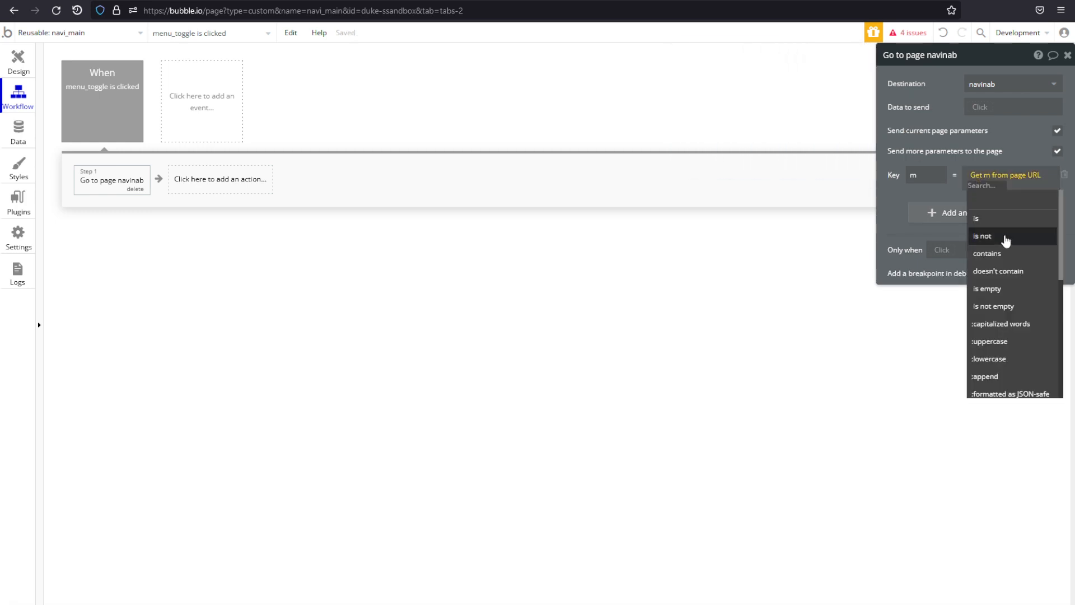
pyautogui.click(977, 218)
pyautogui.write('menu')
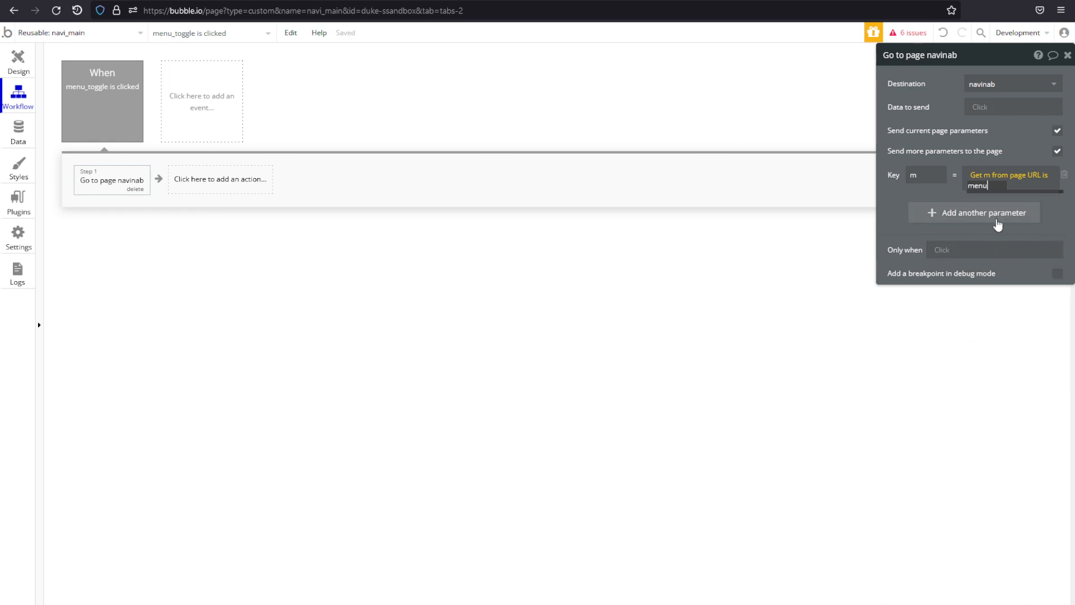
pyautogui.click(995, 186)
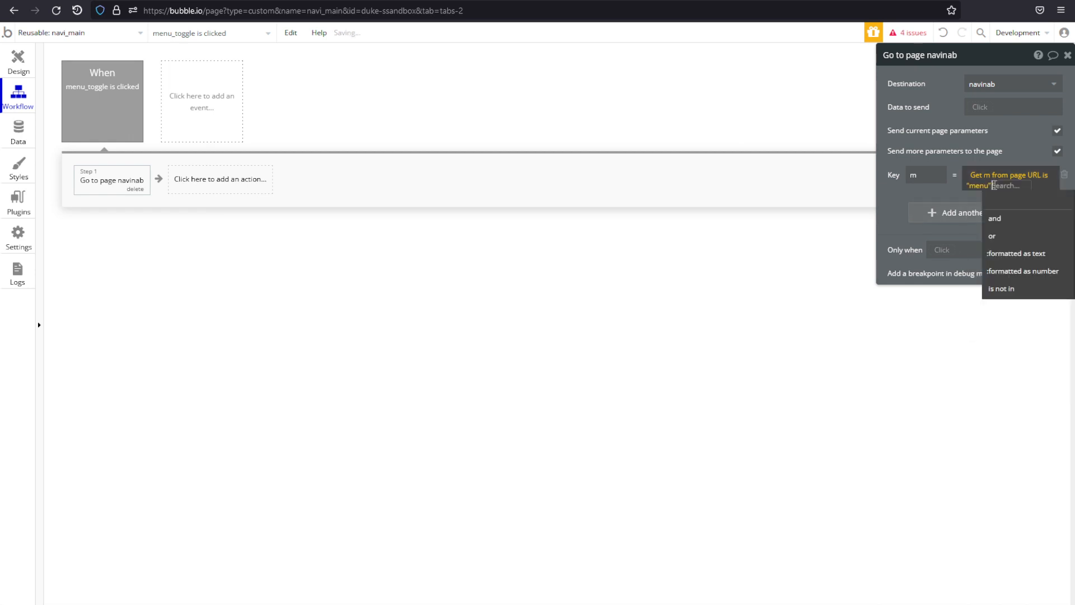
pyautogui.click(1038, 255)
# Step: Leave the formatting for yes empty and set the formatting for no to menu
pyautogui.click(799, 109)
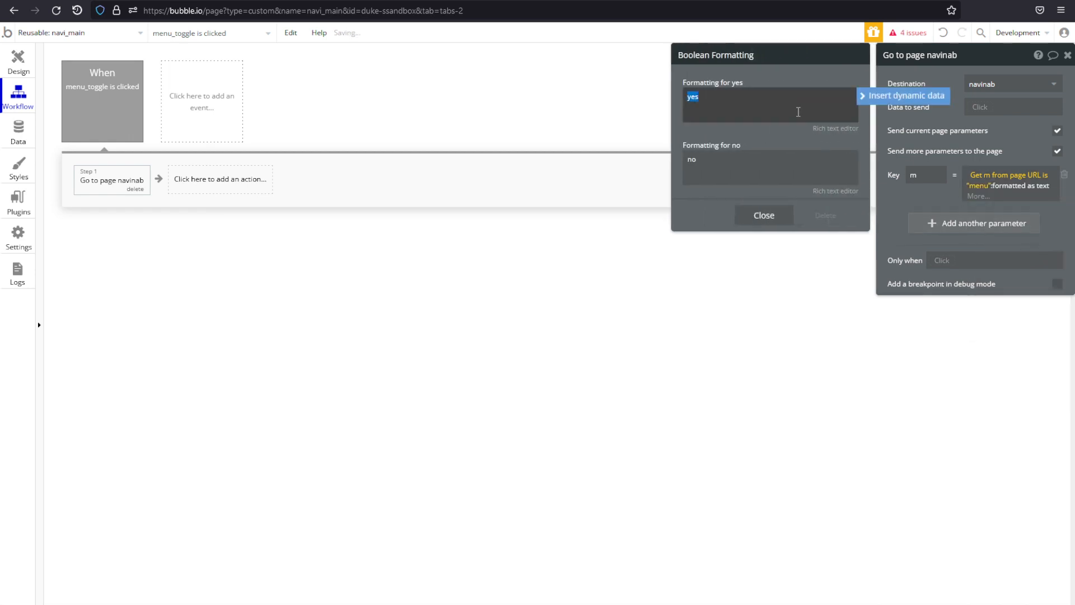
pyautogui.press('BackSpace')
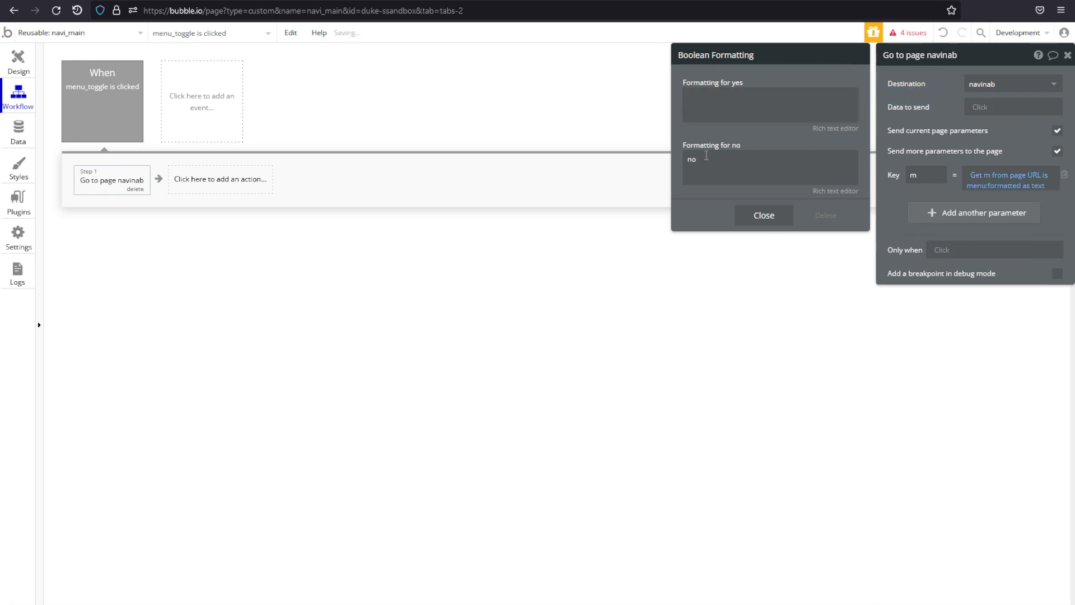
pyautogui.click(714, 168)
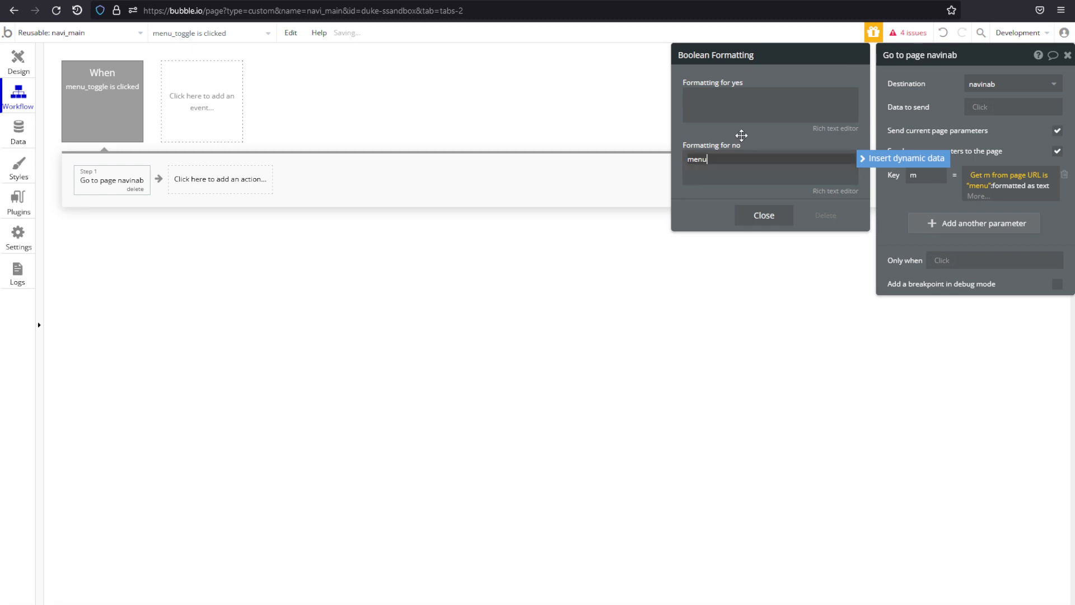
pyautogui.click(743, 134)
pyautogui.click(919, 149)
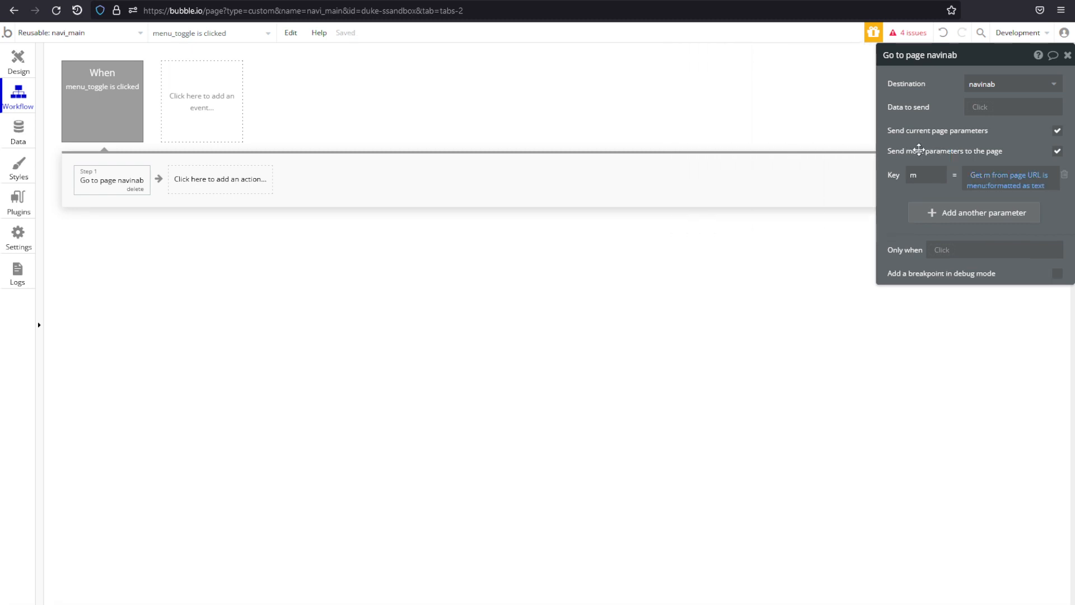
# Step: Return to the design view, reveal Group A's hidden children, and set nav_h A's visibility condition to a page width of at least 900
pyautogui.click(19, 62)
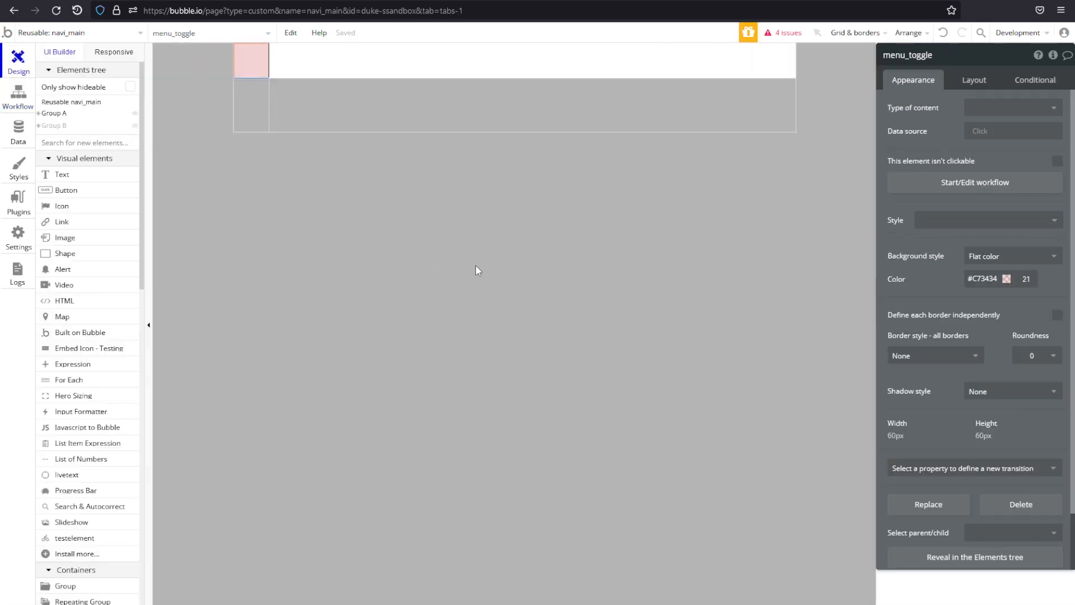
pyautogui.click(338, 79)
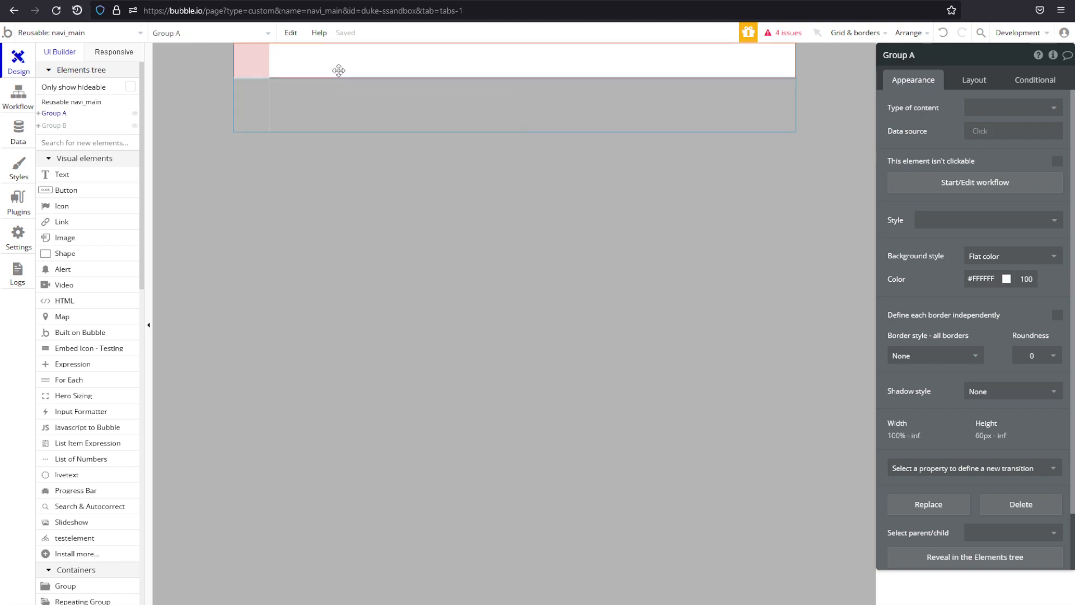
pyautogui.click(38, 113)
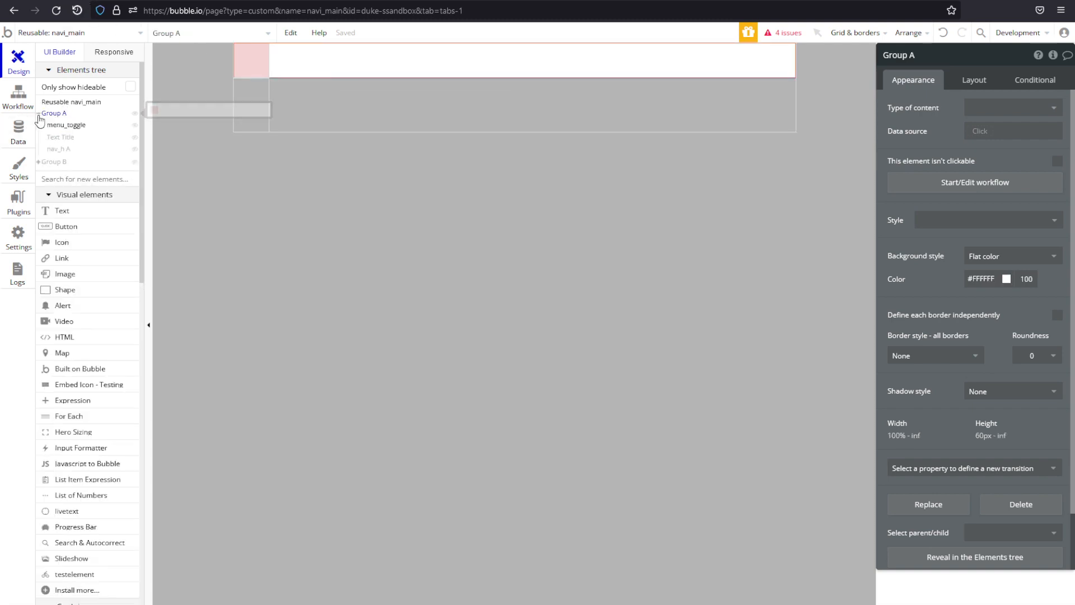
pyautogui.click(59, 138)
pyautogui.click(58, 148)
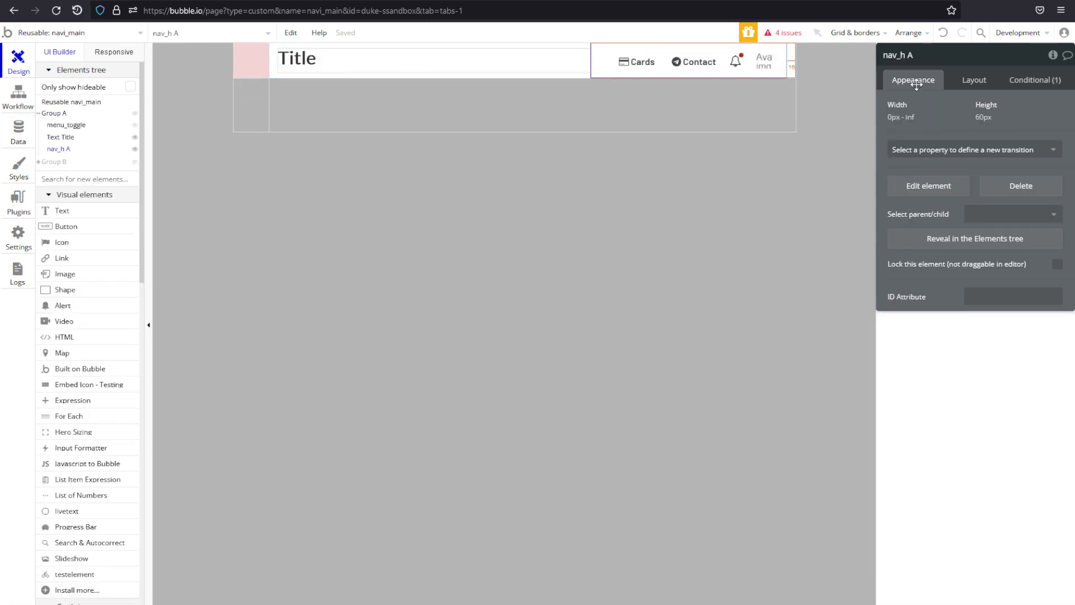
pyautogui.click(1035, 79)
pyautogui.click(1031, 119)
pyautogui.doubleClick(988, 114)
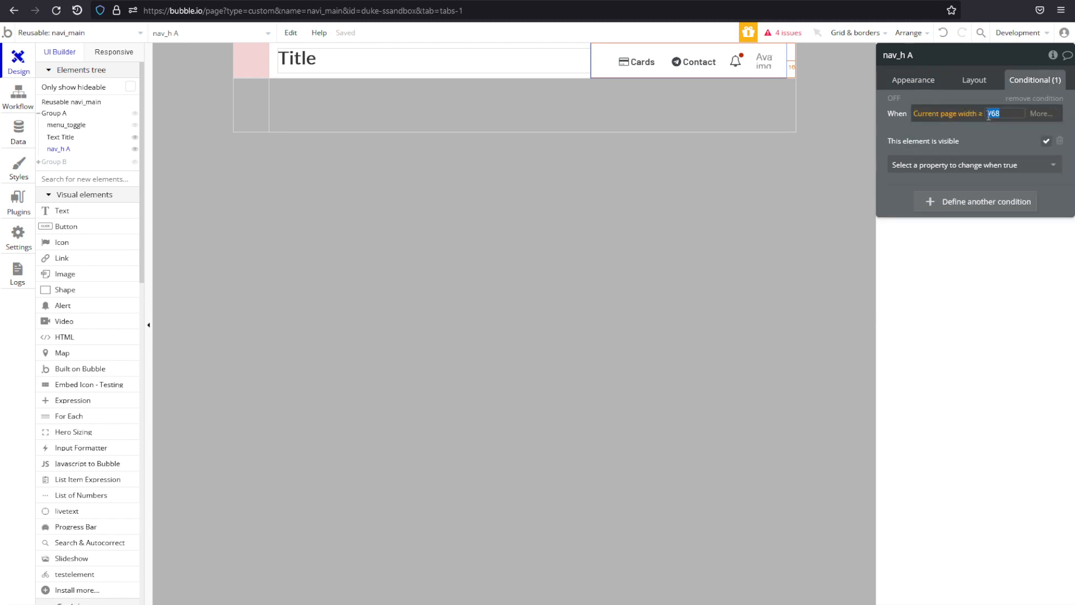
pyautogui.write('900')
pyautogui.press('Return')
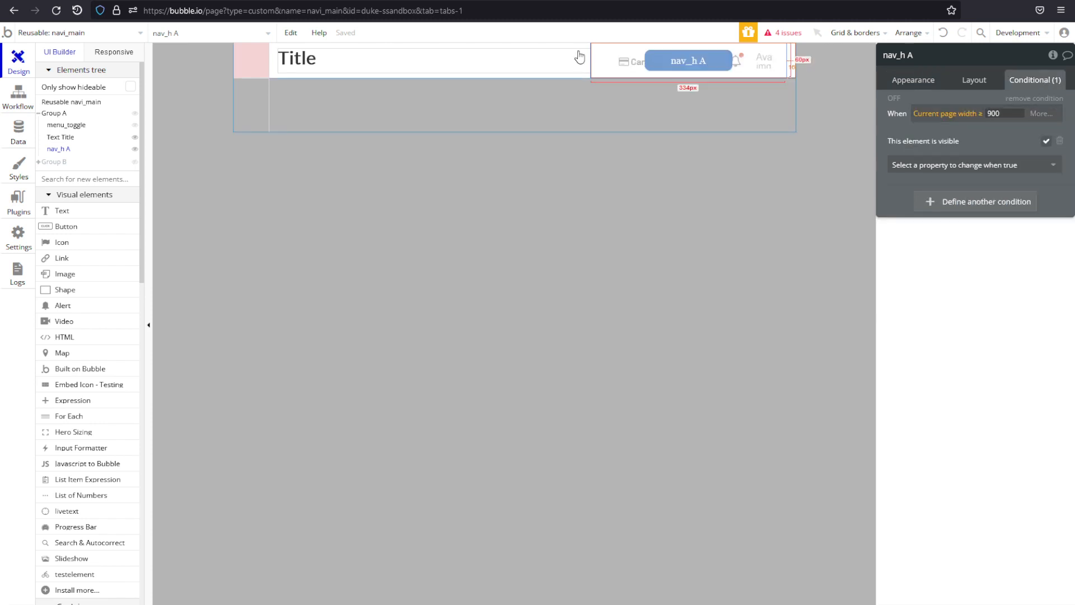
# Step: Change the Title text's visibility condition to a current page width of at least 900
pyautogui.click(523, 60)
pyautogui.doubleClick(996, 114)
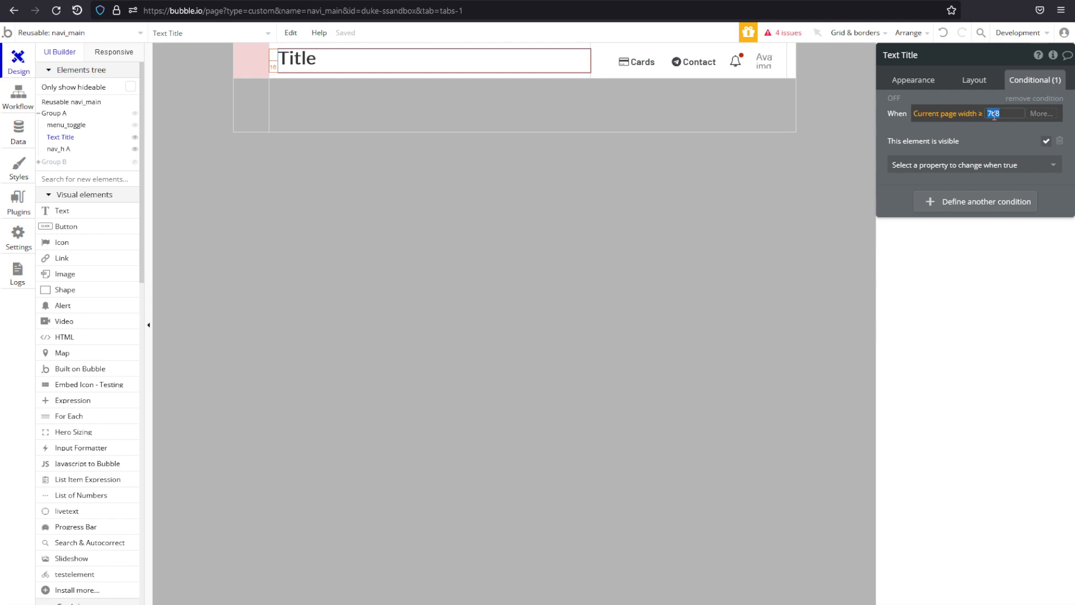
pyautogui.press('Return')
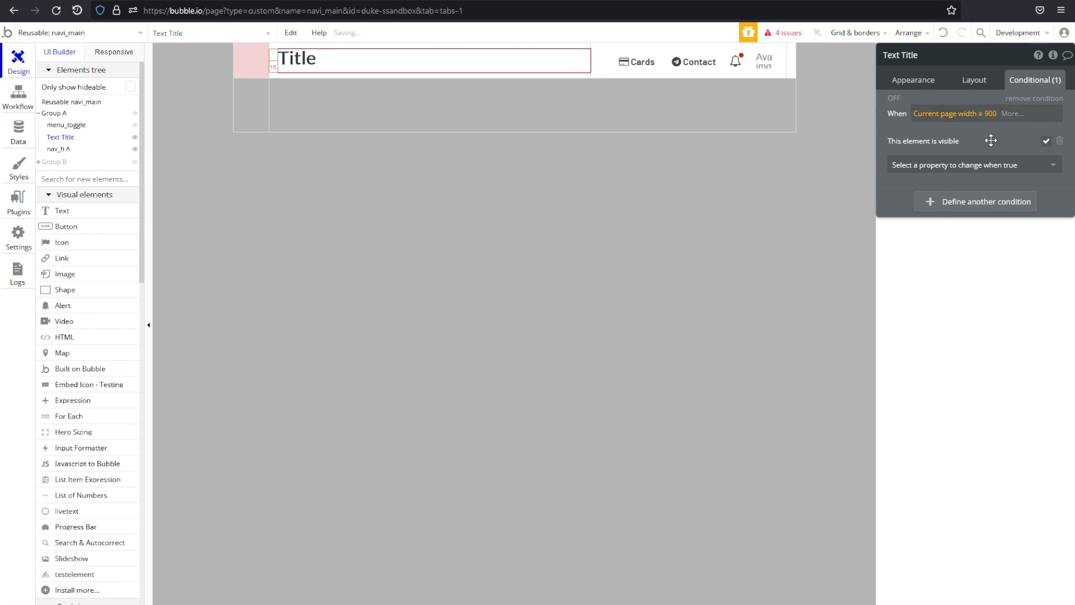
# Step: Add a second condition to nav_h A for a current page width below 900
pyautogui.click(641, 62)
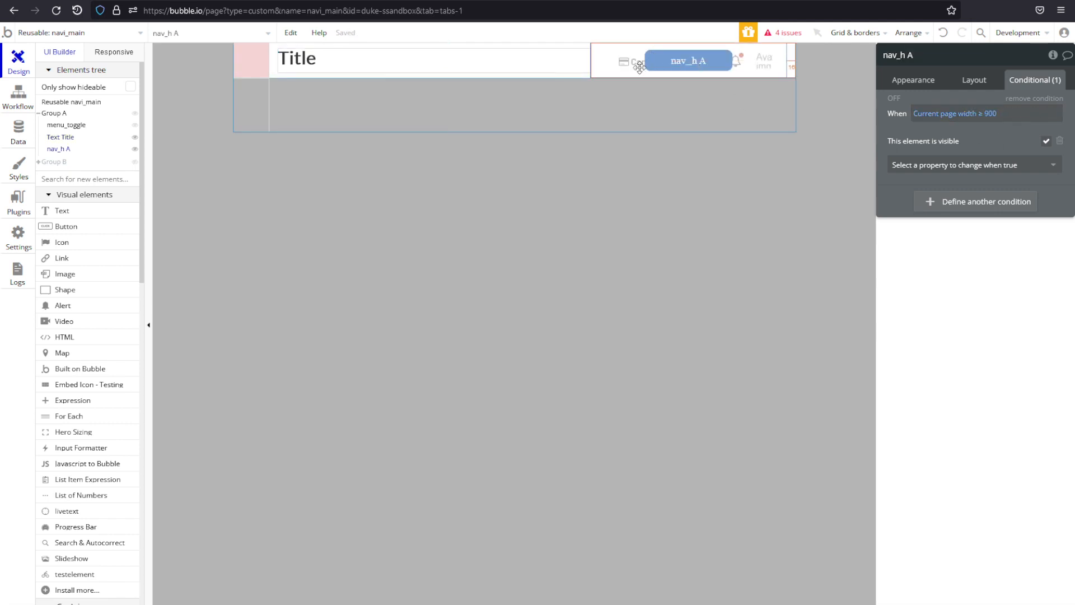
pyautogui.moveTo(630, 69); pyautogui.dragTo(614, 51)
pyautogui.click(959, 203)
pyautogui.click(931, 204)
pyautogui.write('page')
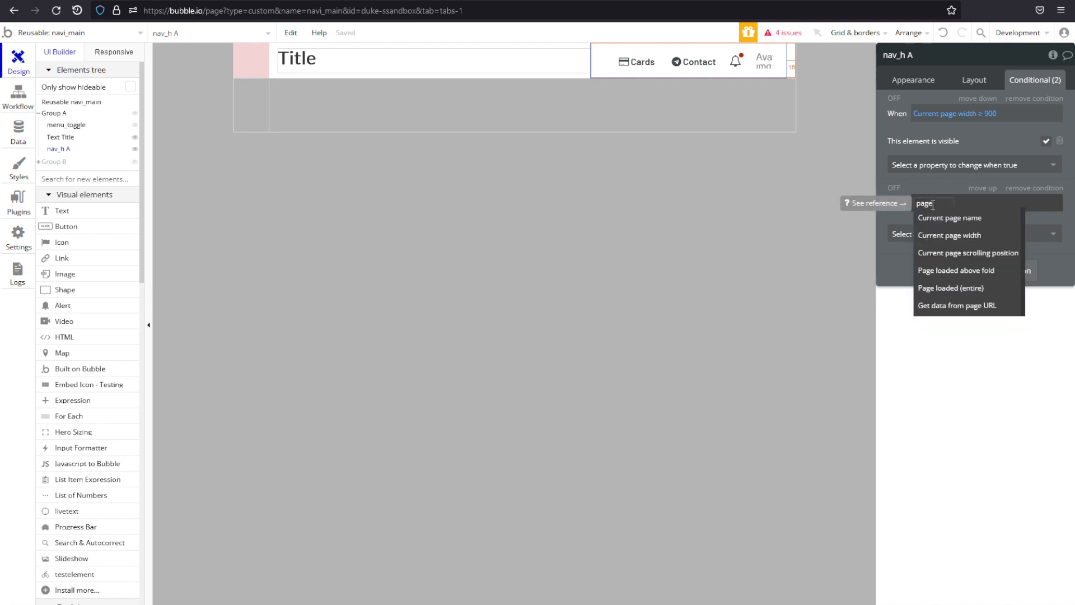
pyautogui.click(955, 235)
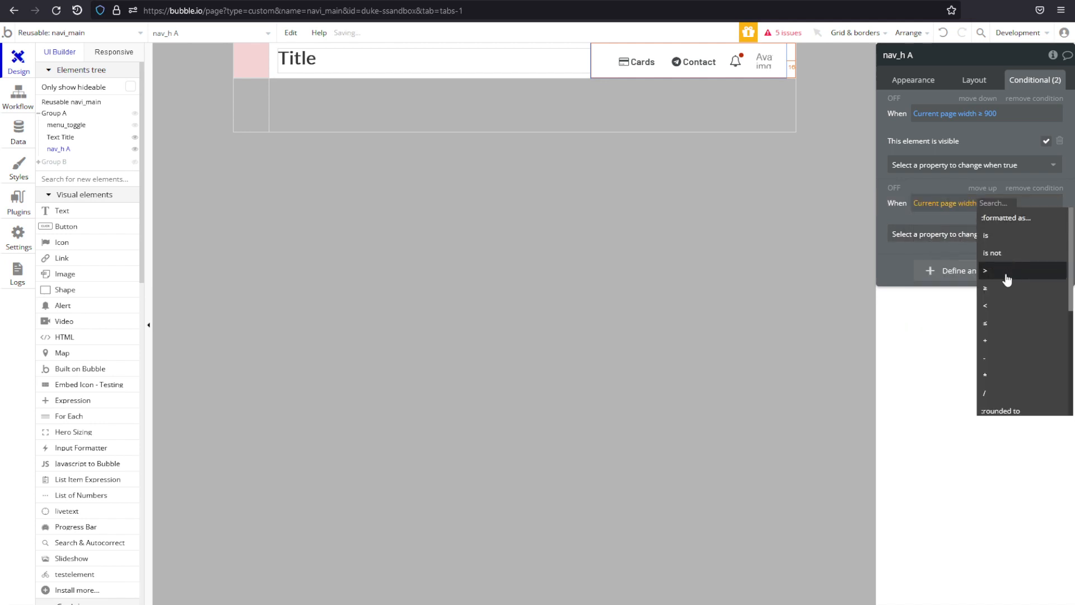
pyautogui.click(1000, 306)
pyautogui.write('900')
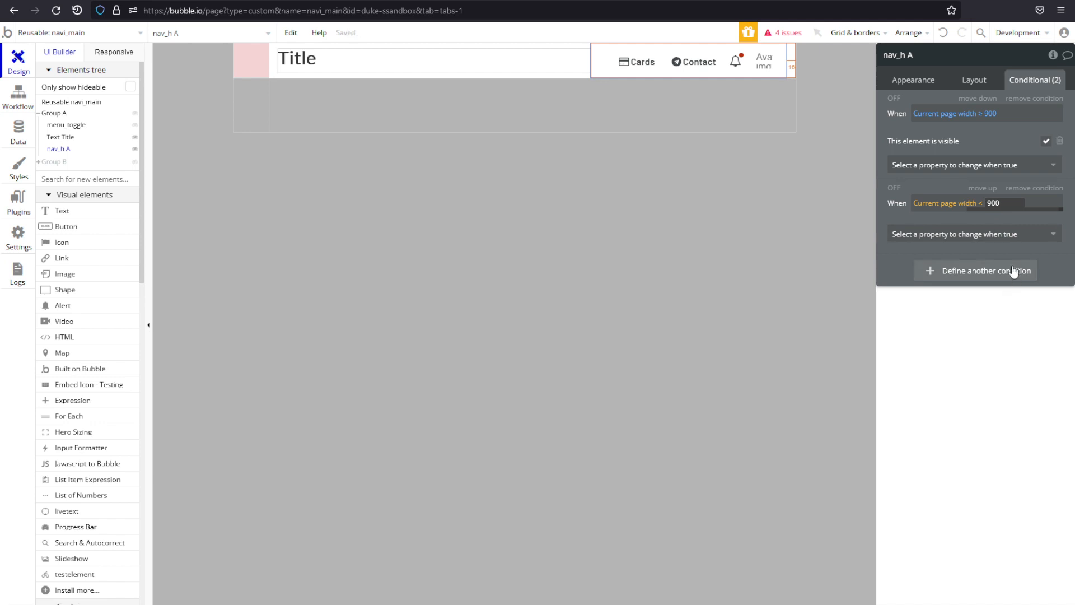
# Step: Extend nav_h A's second condition to also require that the page URL's text parameter m is menu
pyautogui.click(1007, 209)
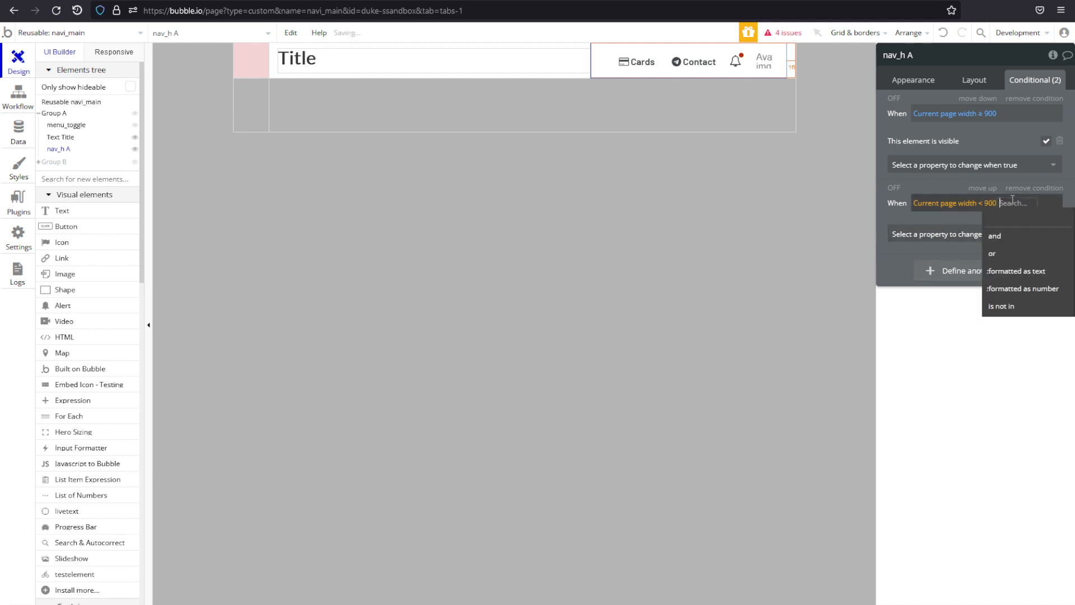
pyautogui.click(1002, 235)
pyautogui.write('get')
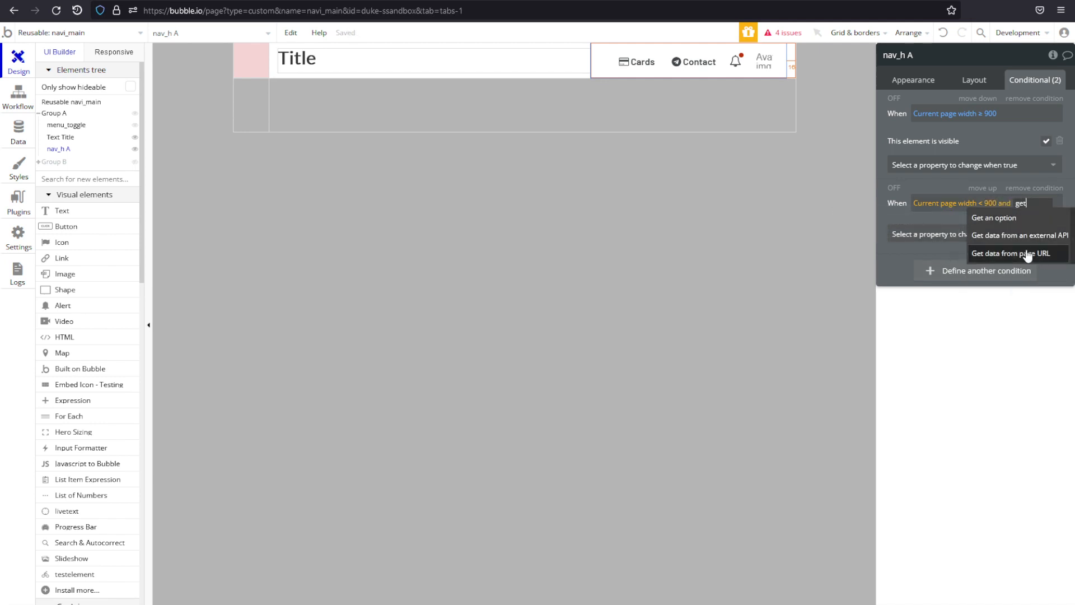
pyautogui.click(1027, 253)
pyautogui.click(820, 106)
pyautogui.write('m')
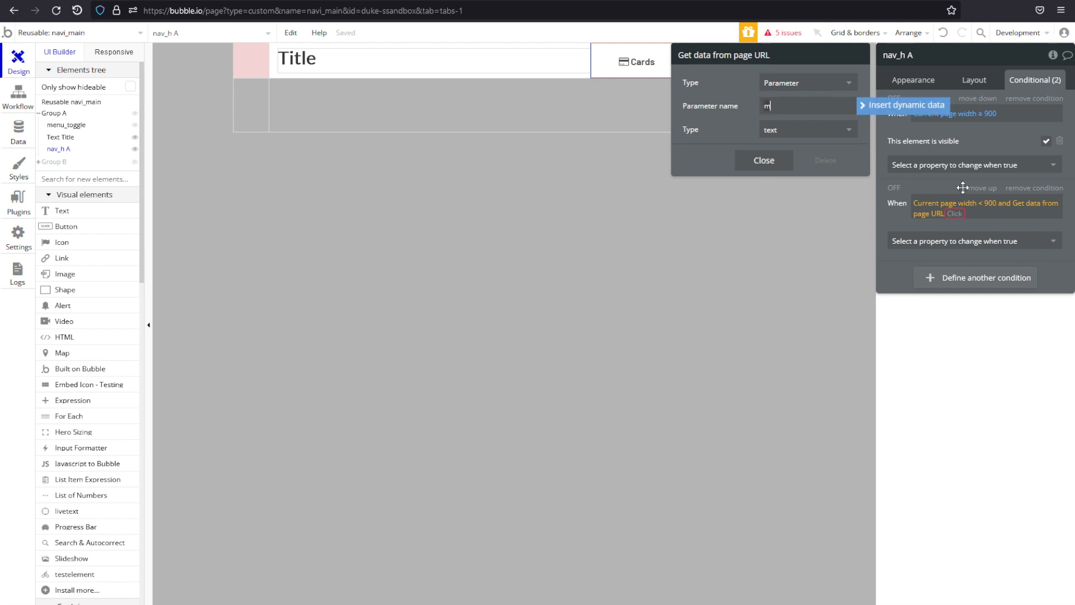
pyautogui.click(955, 213)
pyautogui.click(955, 222)
pyautogui.write('men')
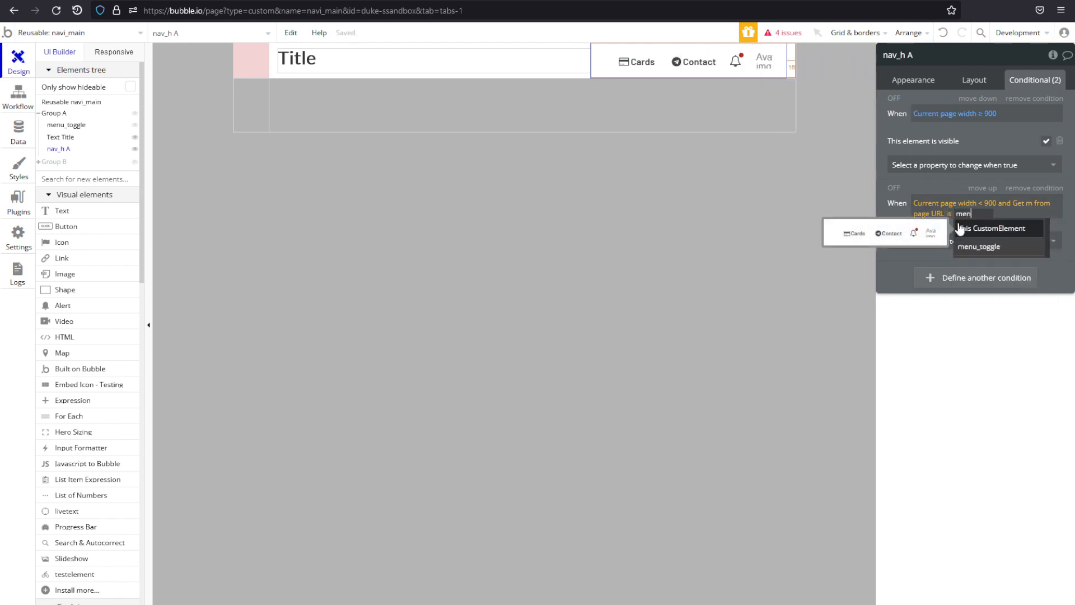
pyautogui.write('u')
pyautogui.click(891, 225)
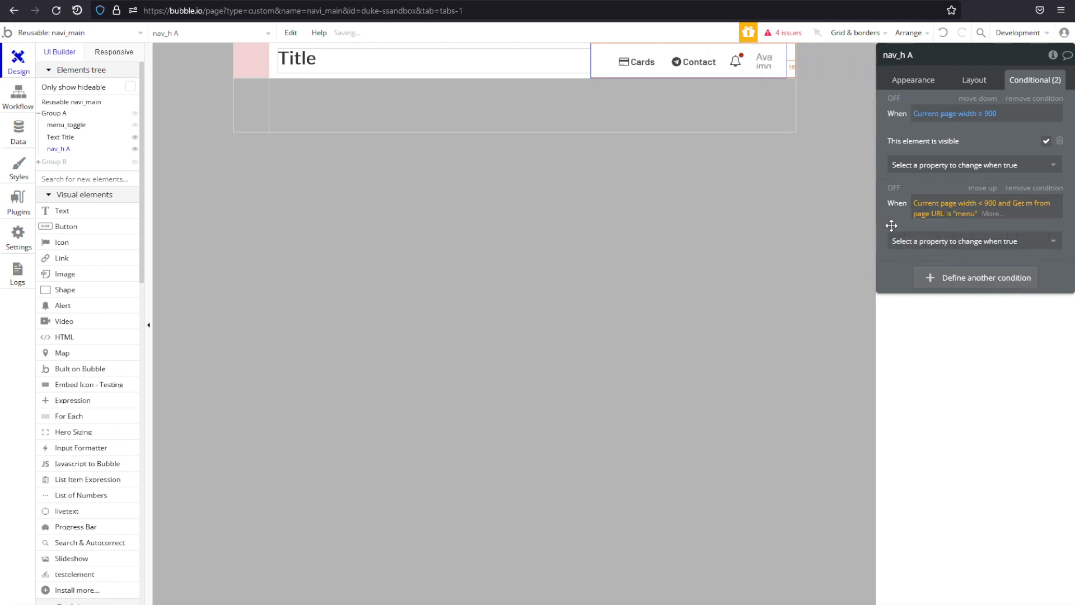
# Step: Make nav_h A visible when its second condition is true and copy that condition
pyautogui.click(957, 240)
pyautogui.click(930, 276)
pyautogui.click(1045, 237)
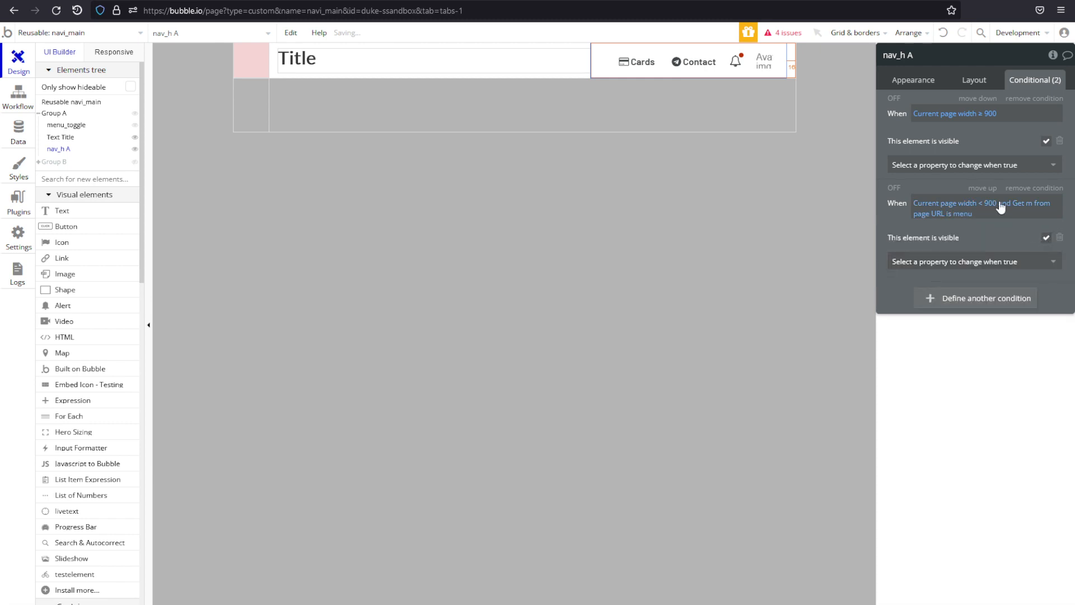
pyautogui.rightClick(948, 230)
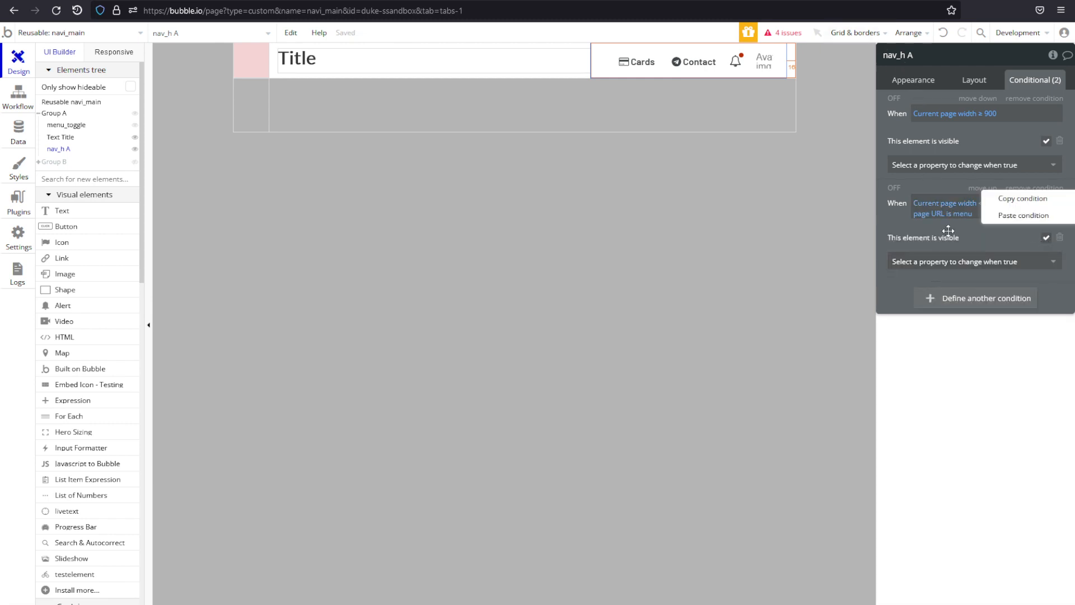
pyautogui.click(994, 203)
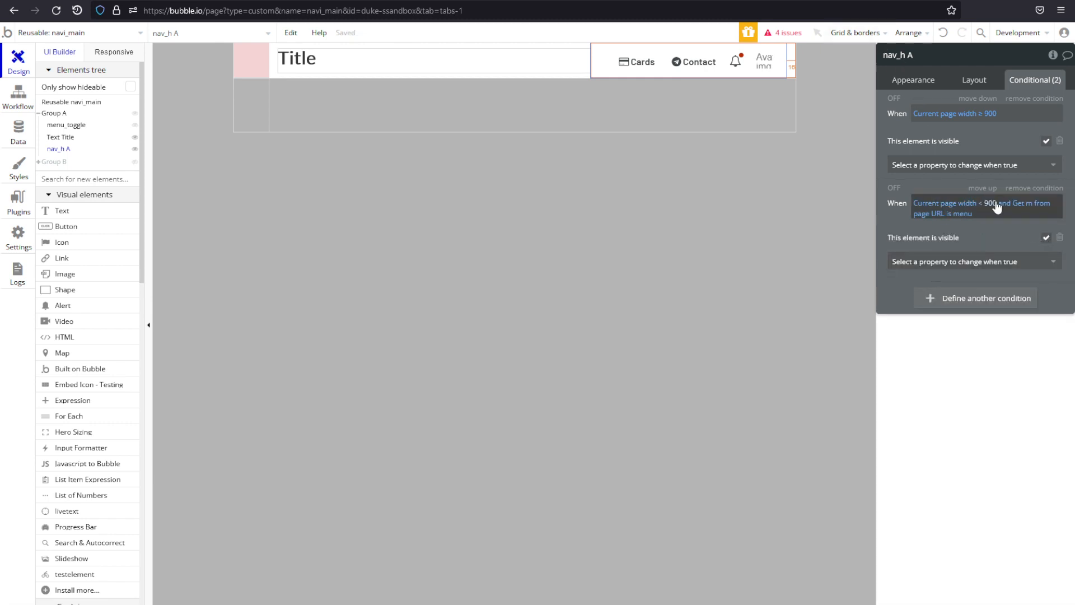
# Step: Return to the navinab page and paste the copied condition onto navi_main A
pyautogui.click(322, 72)
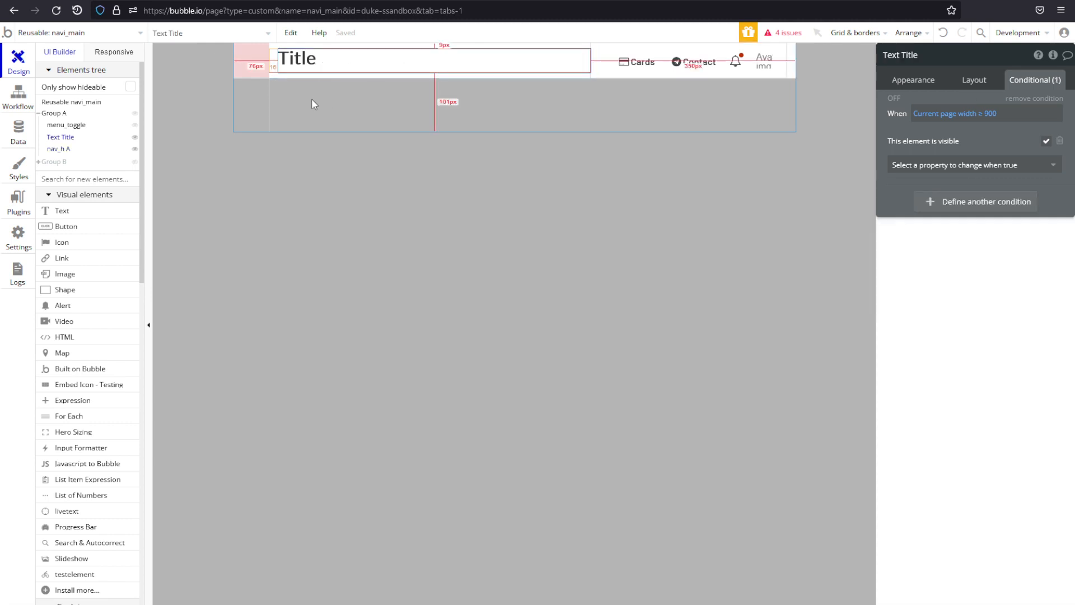
pyautogui.hotkey('alt', 'Left')
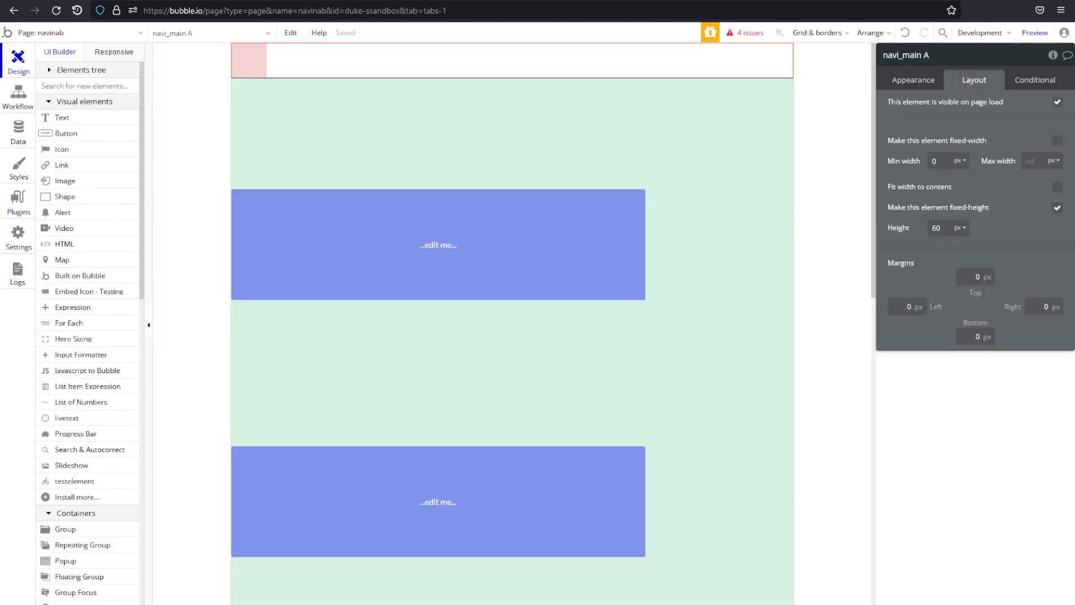
pyautogui.hotkey('ctrl', 'Tab')
pyautogui.hotkey('ctrl', 'shift', 'Tab')
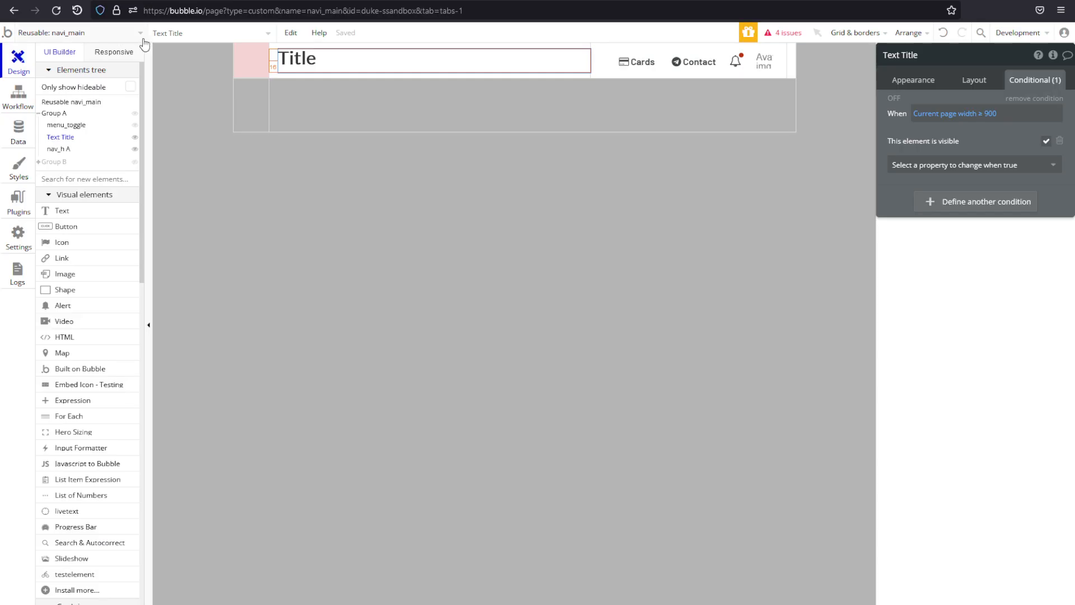
pyautogui.hotkey('alt', 'Left')
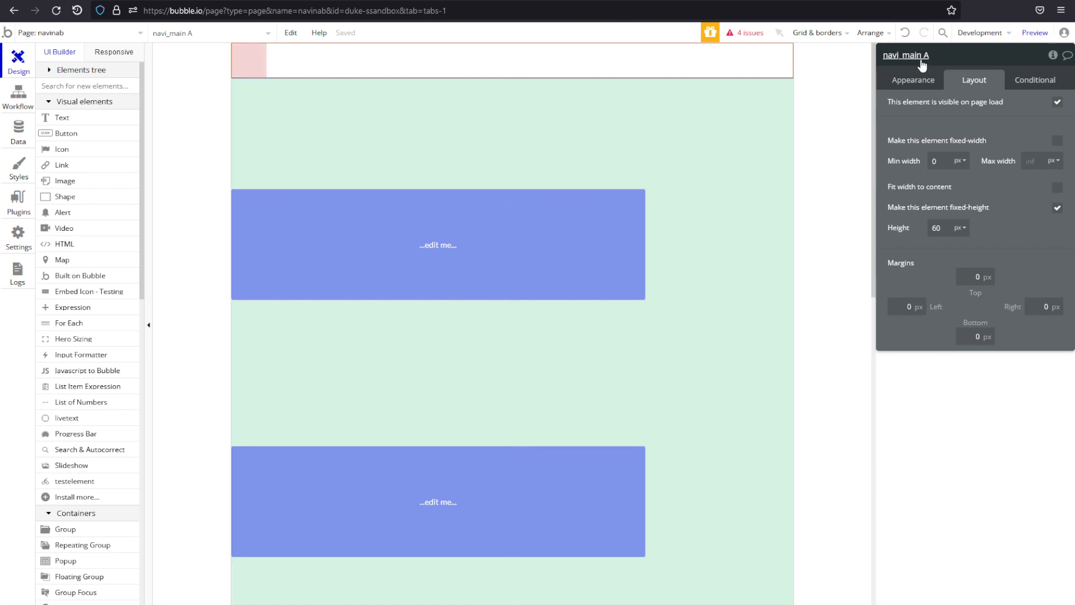
pyautogui.click(1026, 84)
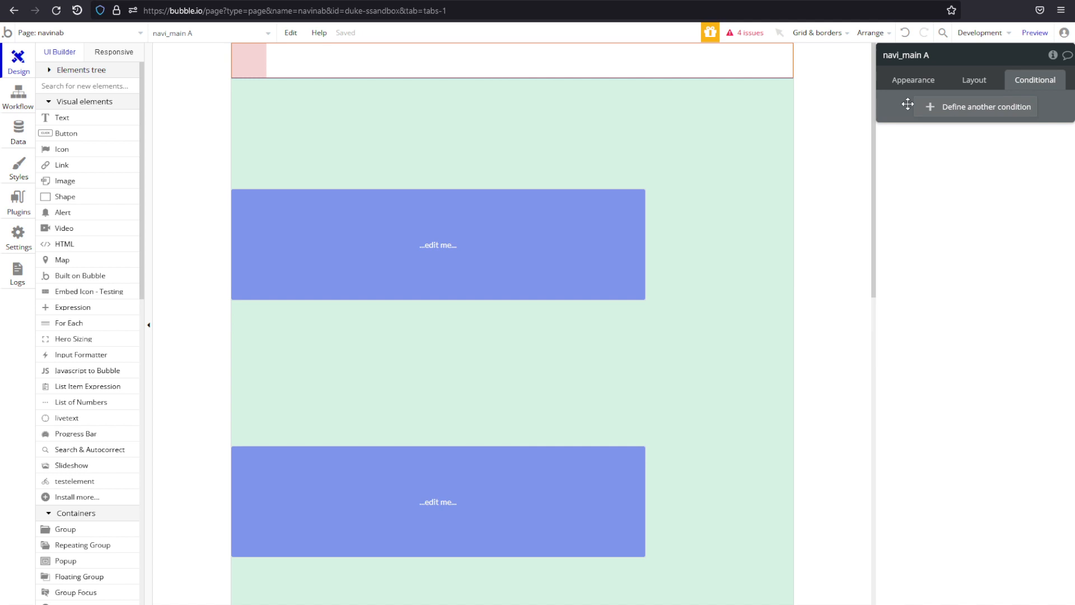
pyautogui.click(997, 87)
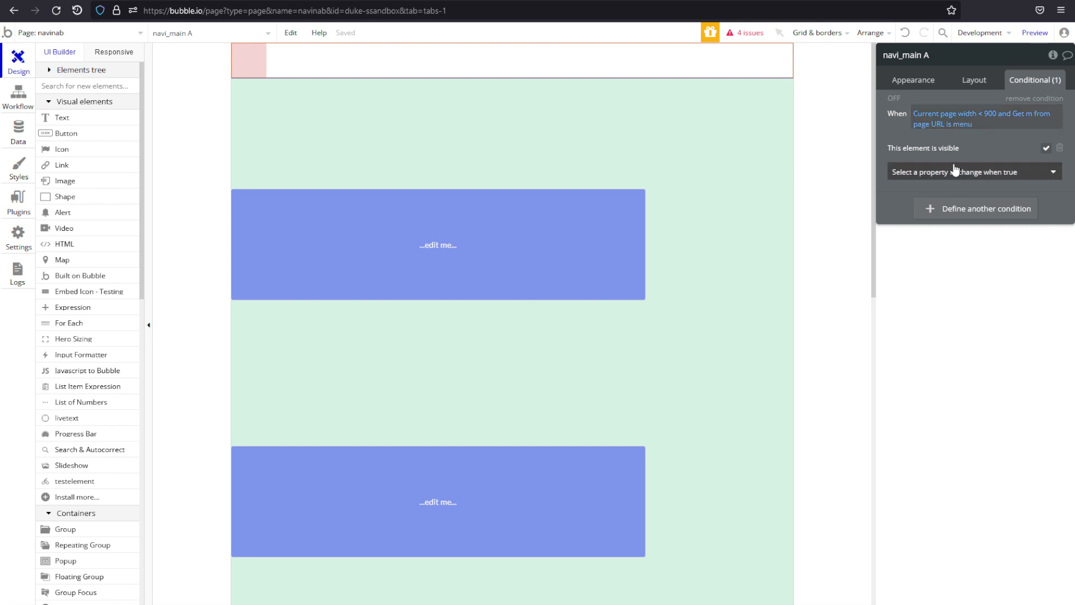
# Step: Replace the visibility property in navi_main A's condition with minimum width and maximum width properties
pyautogui.click(1060, 149)
pyautogui.click(1052, 150)
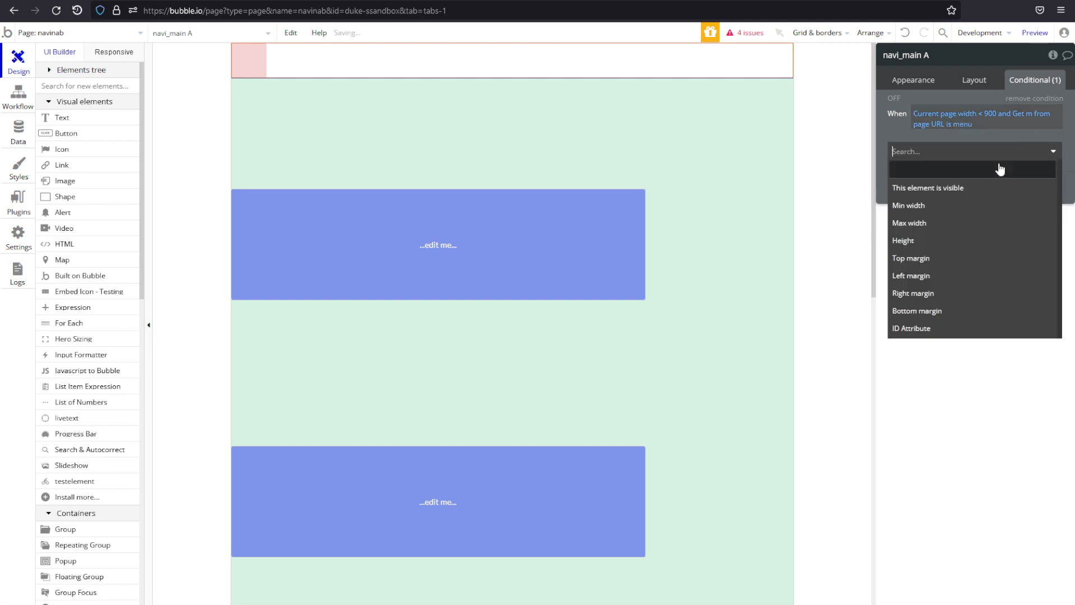
pyautogui.click(995, 224)
pyautogui.click(915, 178)
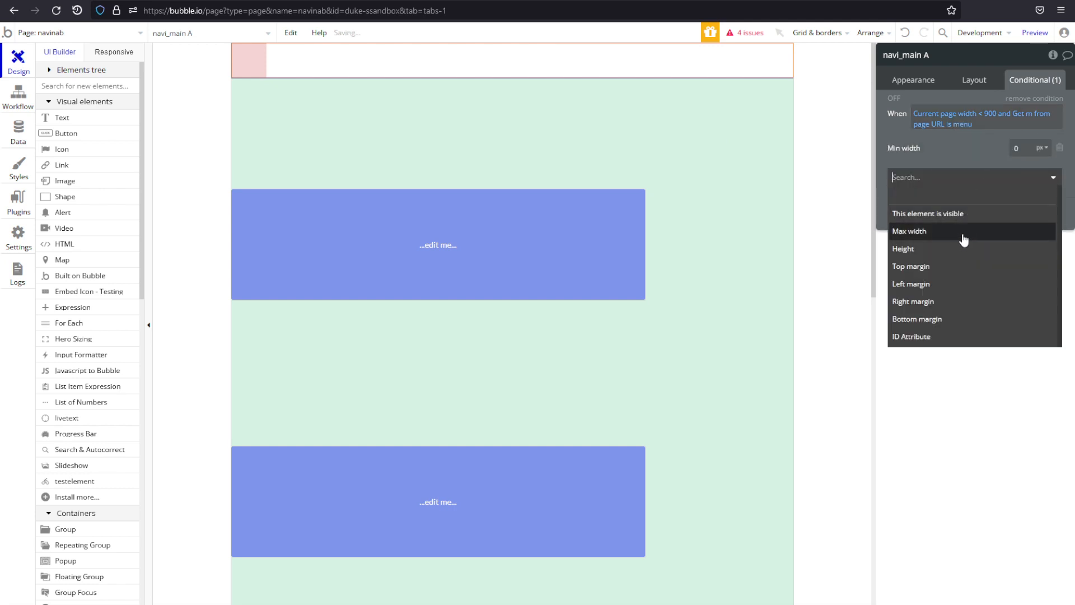
pyautogui.click(963, 240)
# Step: Add top margin and left margin properties to navi_main A's condition and set both to 8
pyautogui.click(987, 208)
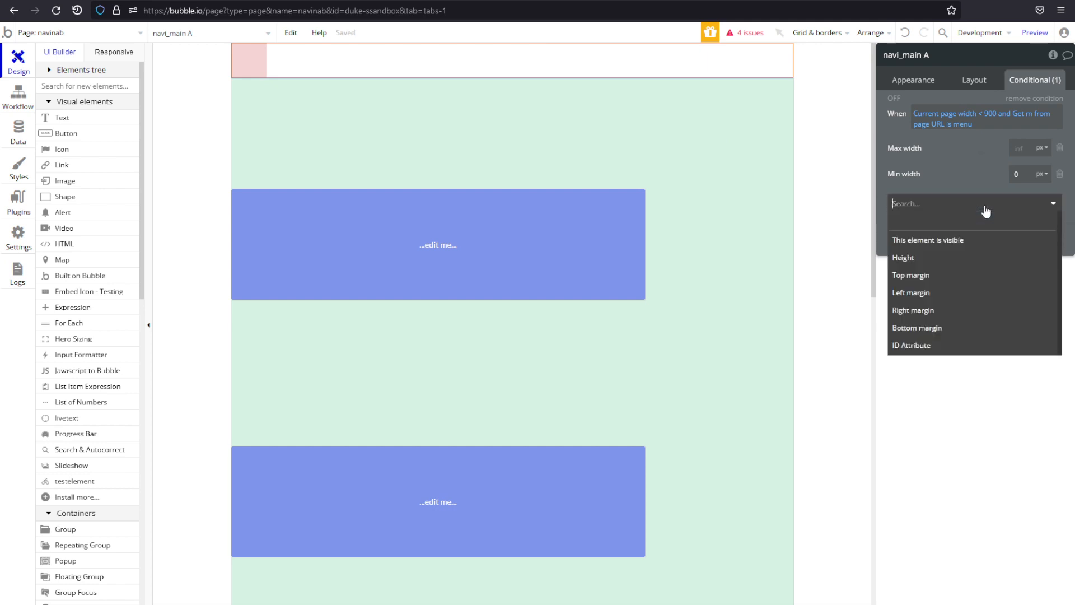
pyautogui.click(984, 276)
pyautogui.click(977, 237)
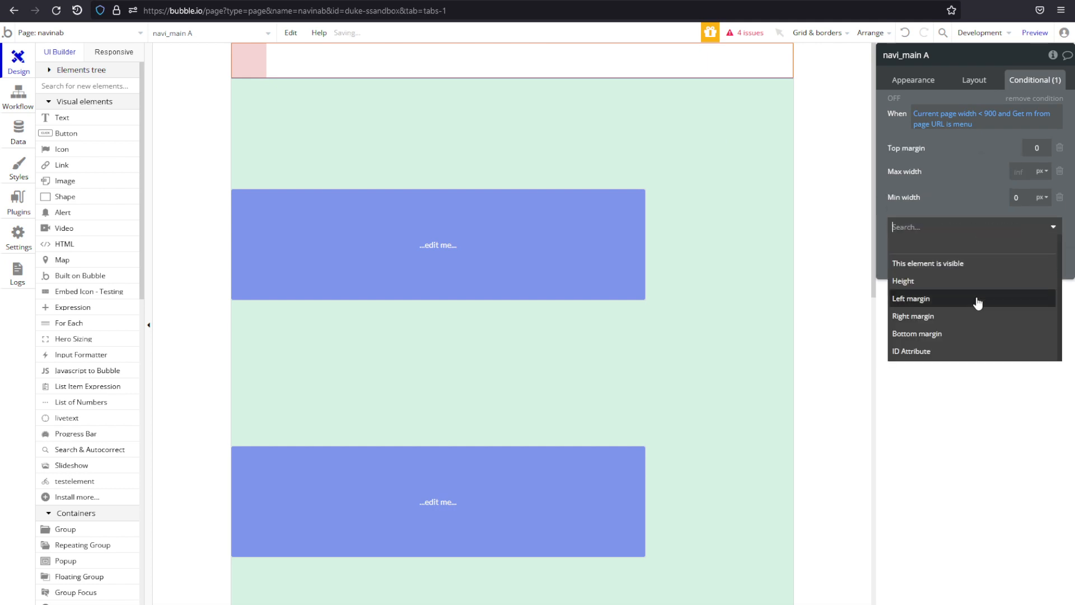
pyautogui.click(959, 303)
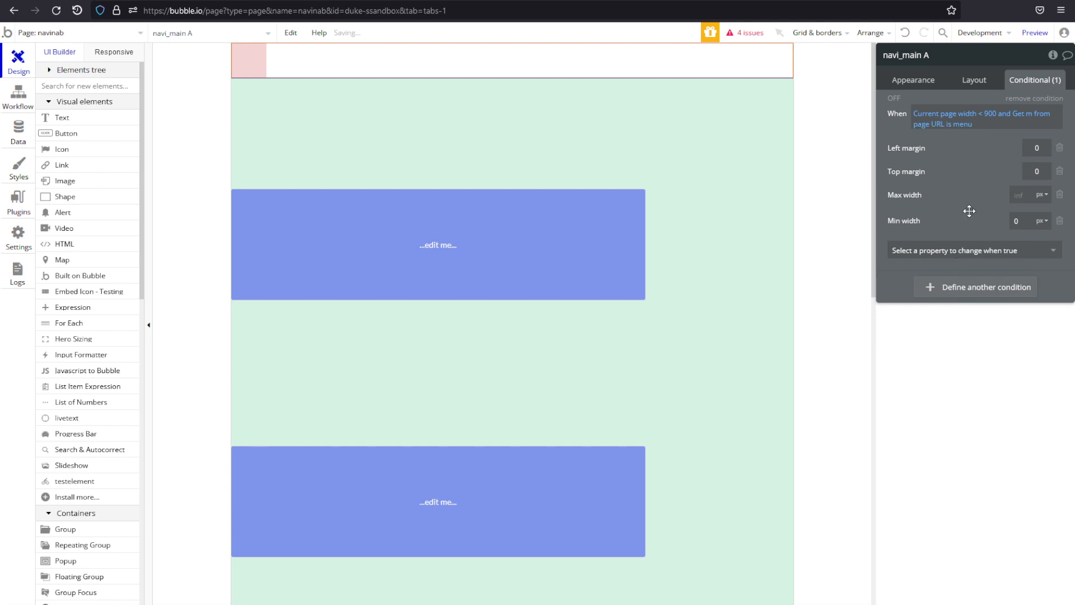
pyautogui.click(1044, 148)
# Step: Reload the nr_sandie preview and examine the floating menu button by scrolling the page and toggling the menu several times
pyautogui.hotkey('ctrl', 'Tab')
pyautogui.press('F5')
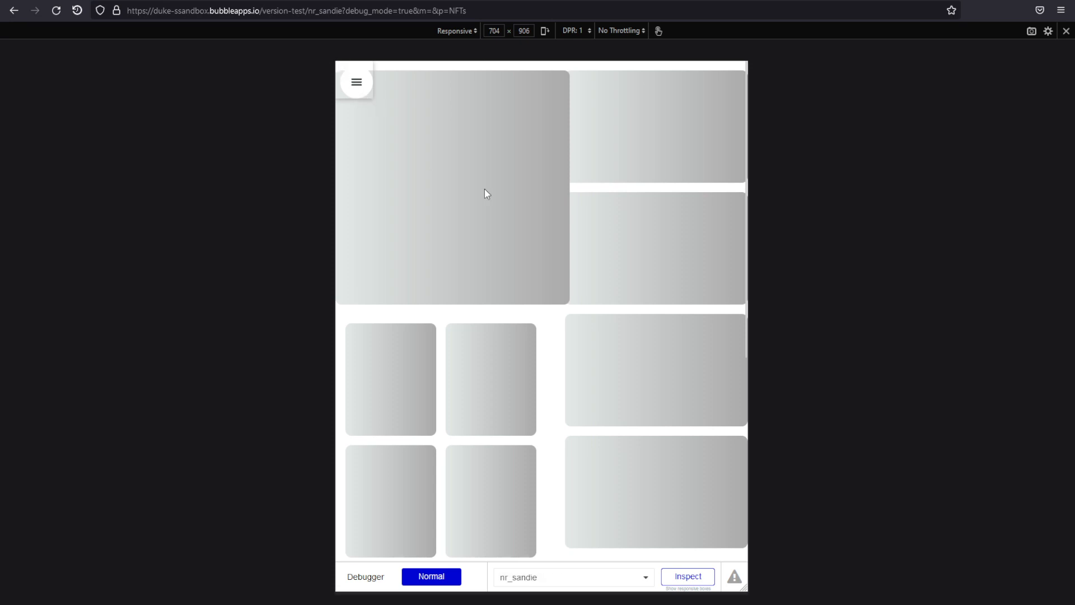
pyautogui.scroll(-2, 405, 163)
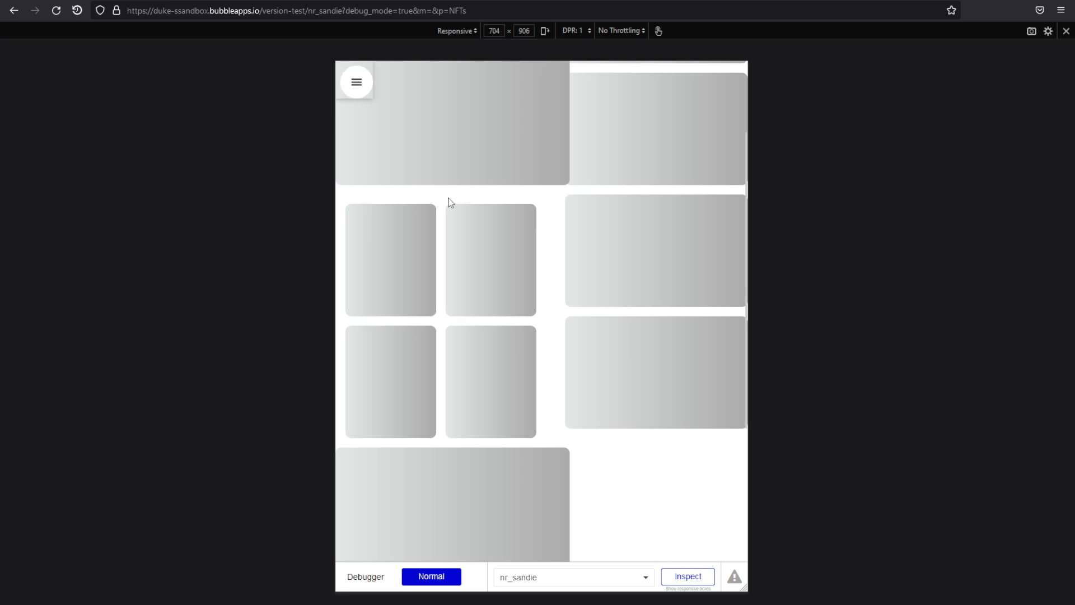
pyautogui.click(358, 85)
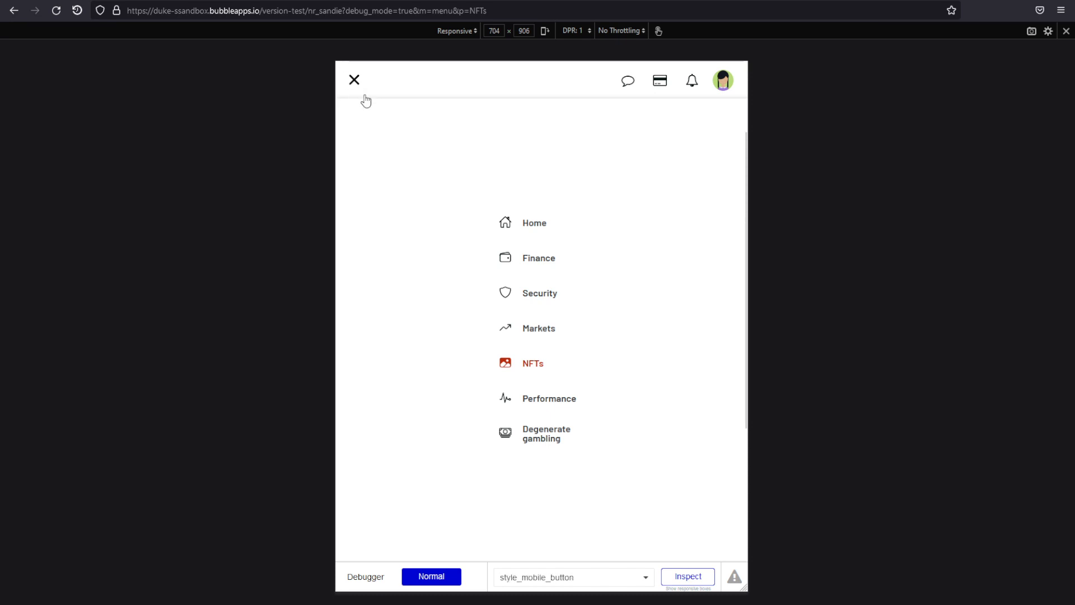
pyautogui.click(359, 89)
pyautogui.click(358, 88)
pyautogui.click(358, 89)
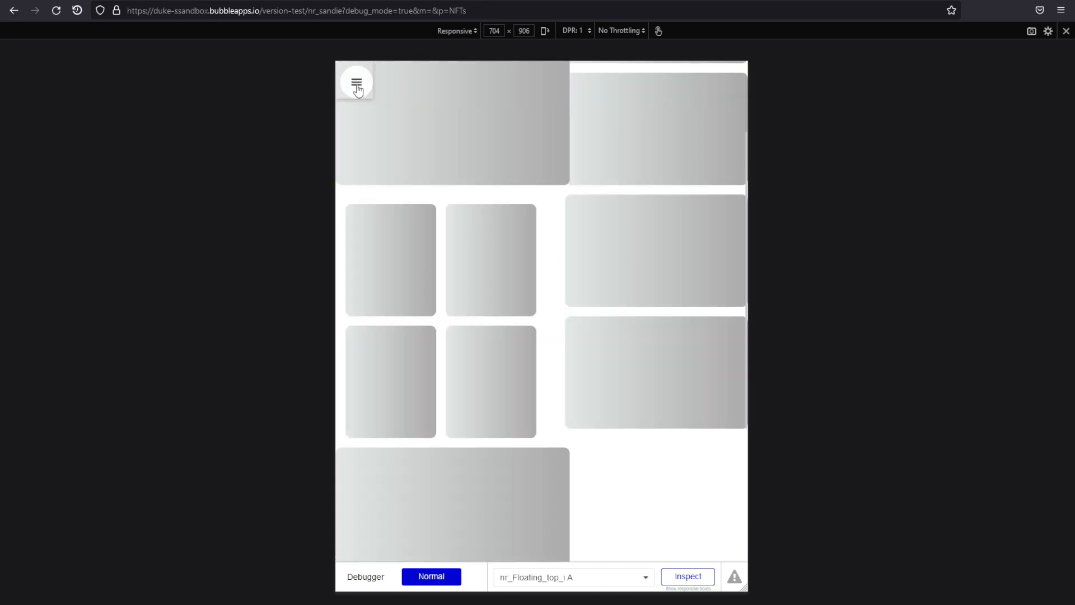
pyautogui.click(358, 88)
pyautogui.click(358, 89)
pyautogui.click(357, 88)
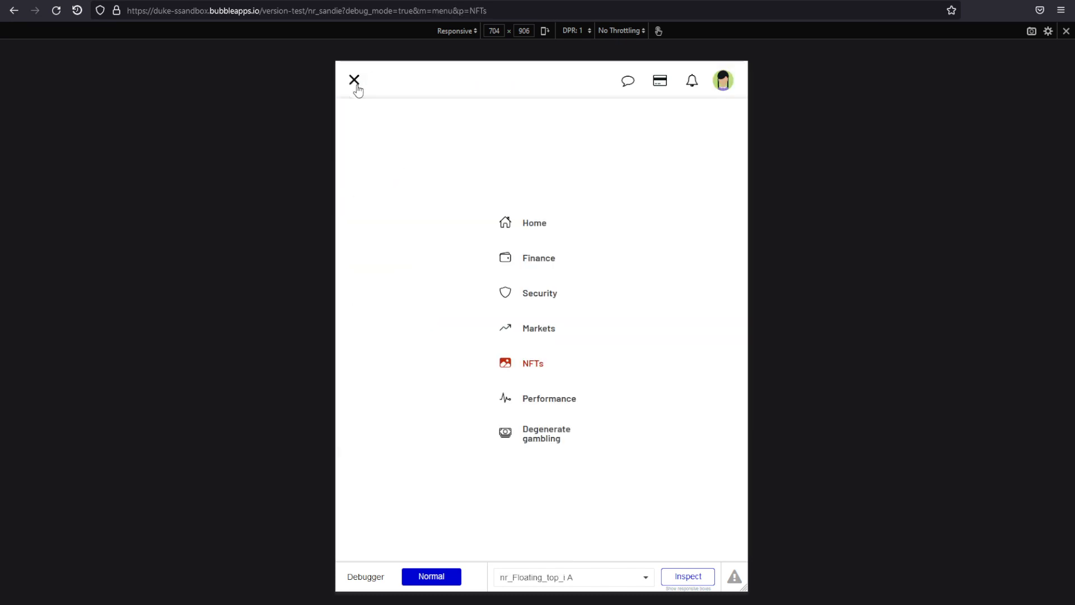
pyautogui.click(358, 89)
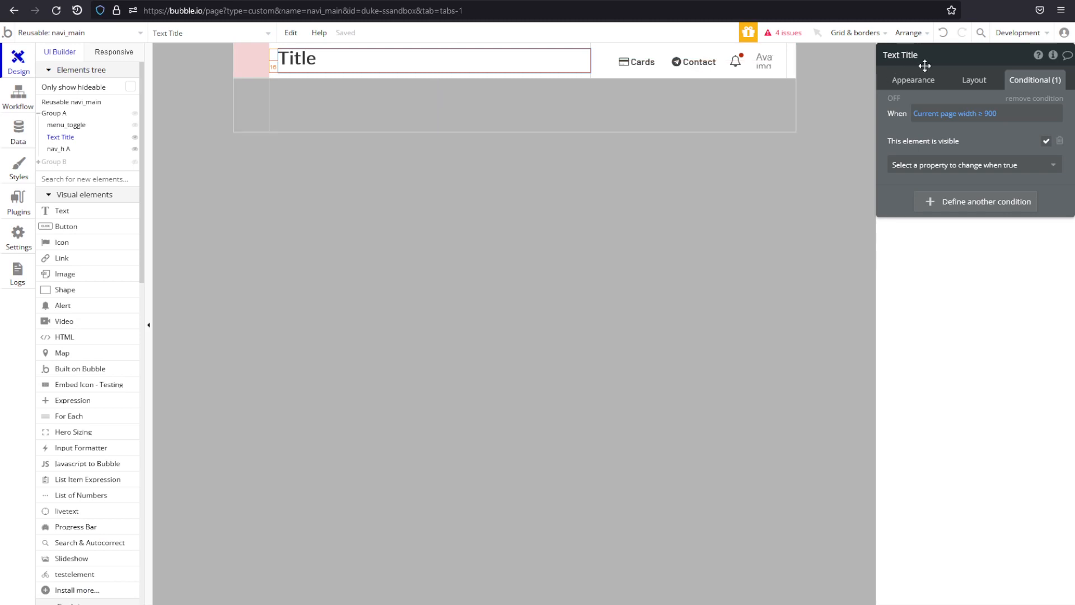
# Step: Set navi_main A's default minimum width to 100% on the navinab page and reopen its conditions
pyautogui.click(974, 165)
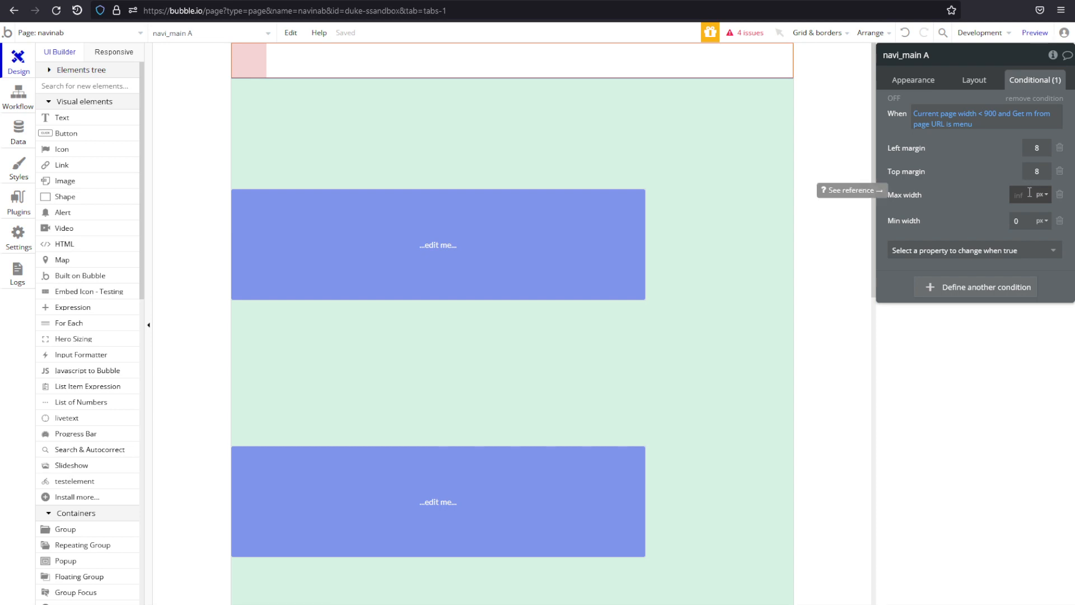
pyautogui.click(918, 82)
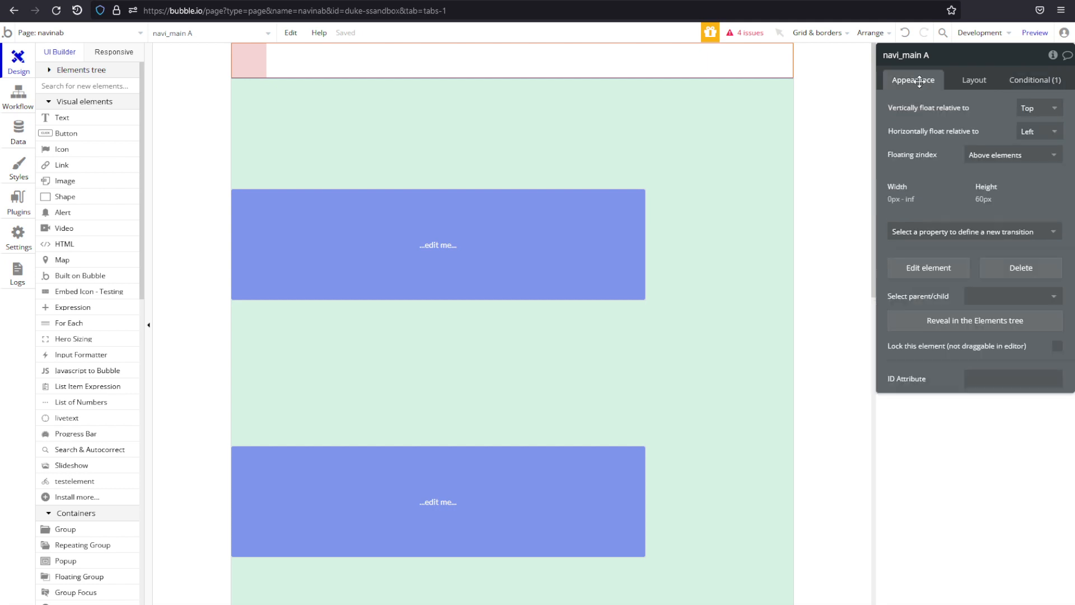
pyautogui.click(910, 201)
pyautogui.click(939, 160)
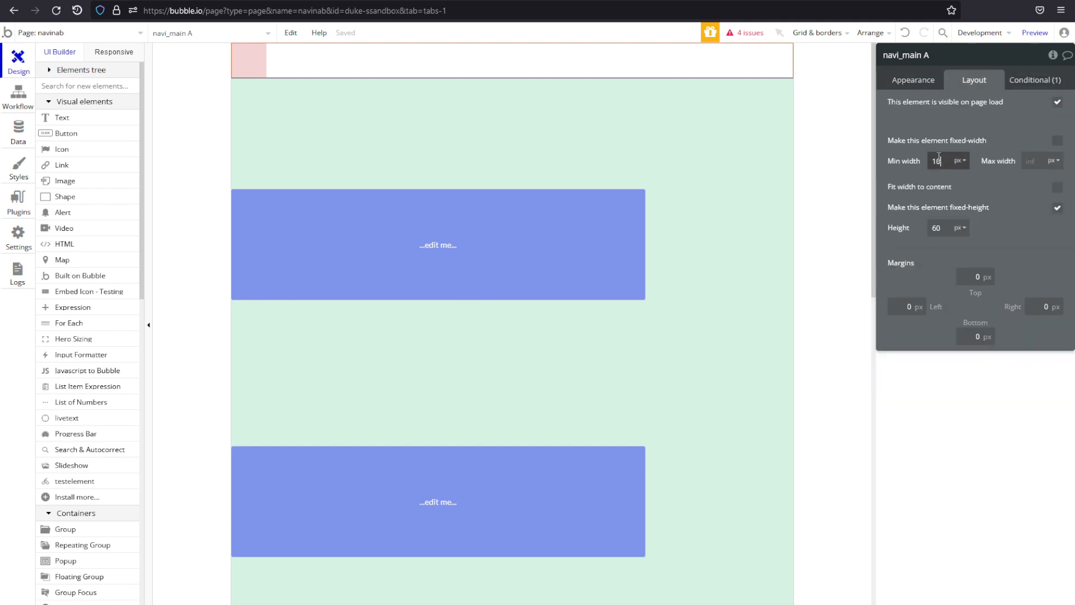
pyautogui.click(958, 160)
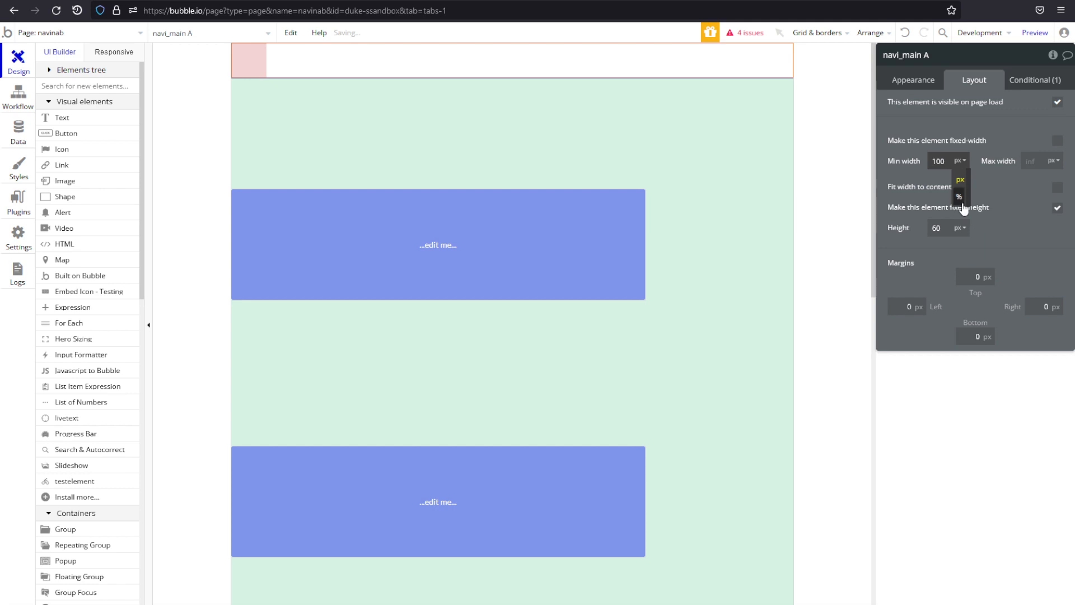
pyautogui.click(961, 202)
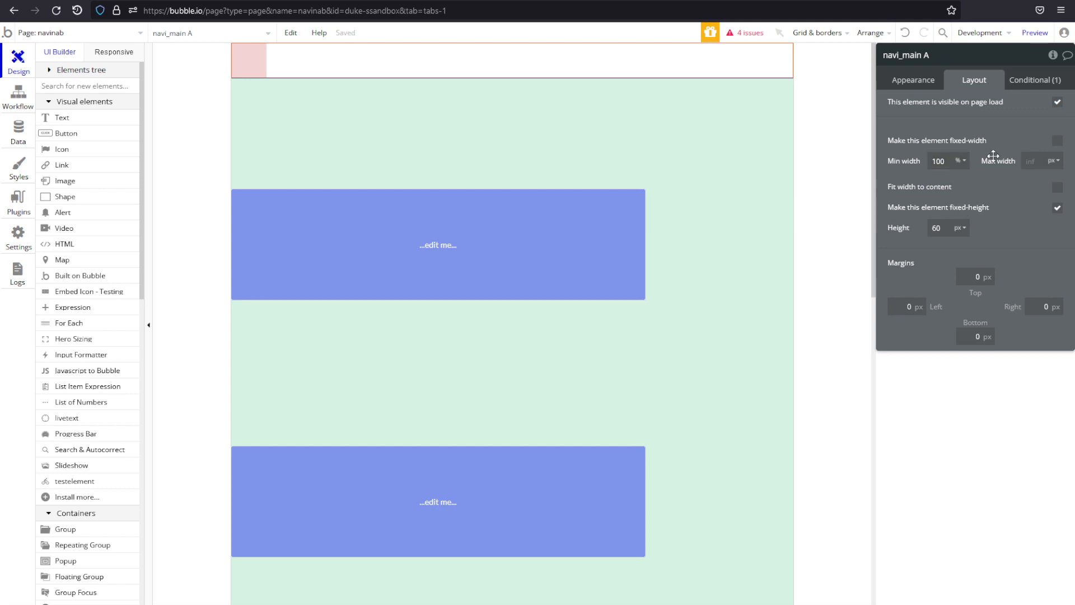
pyautogui.click(1027, 83)
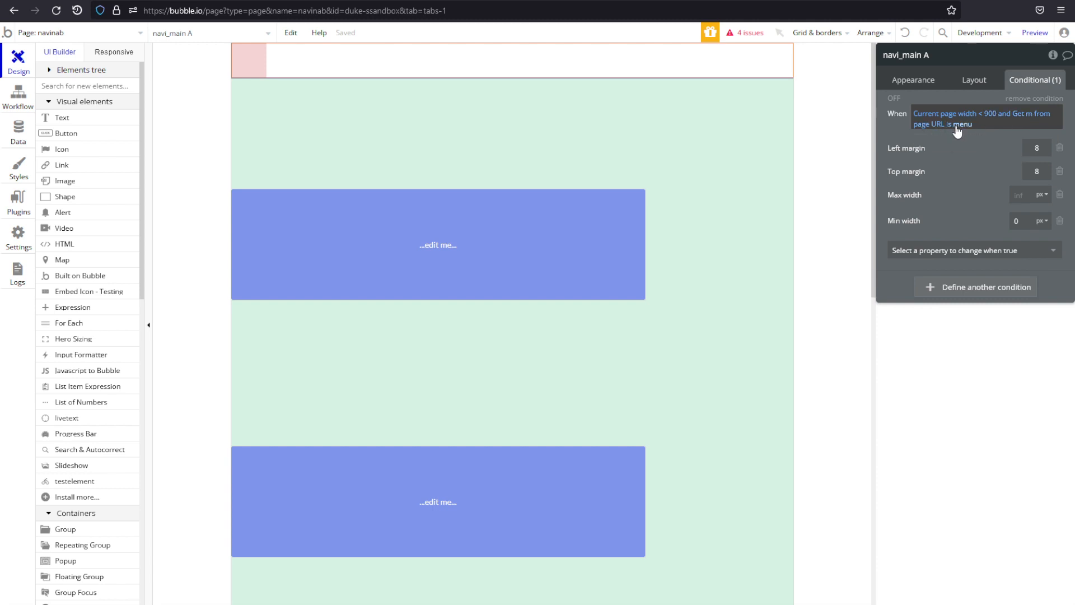
# Step: Set the maximum width in navi_main A's condition to 68 px
pyautogui.click(1018, 195)
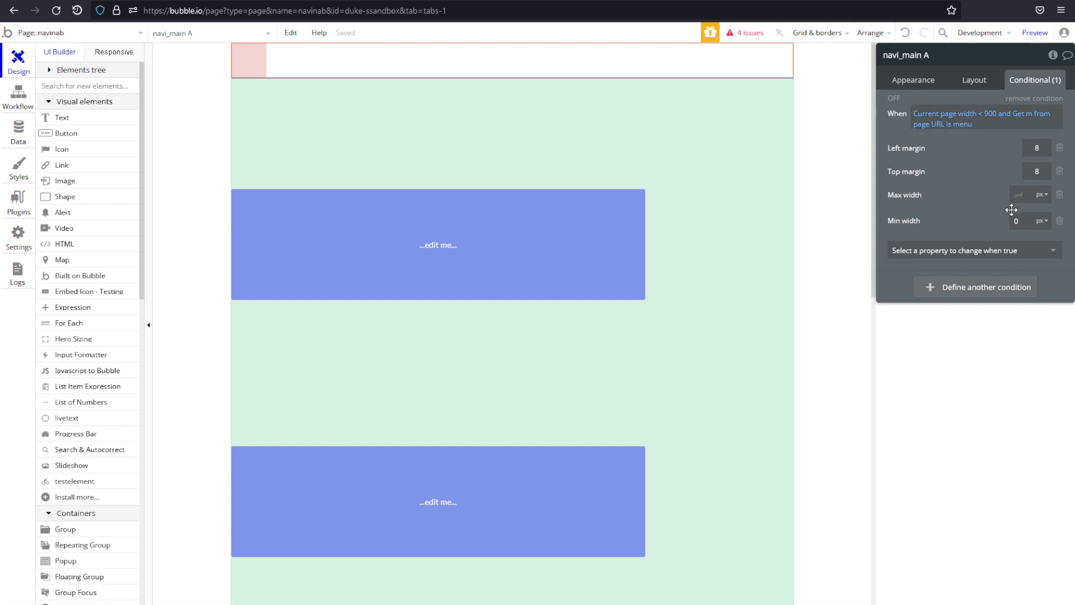
pyautogui.write('64')
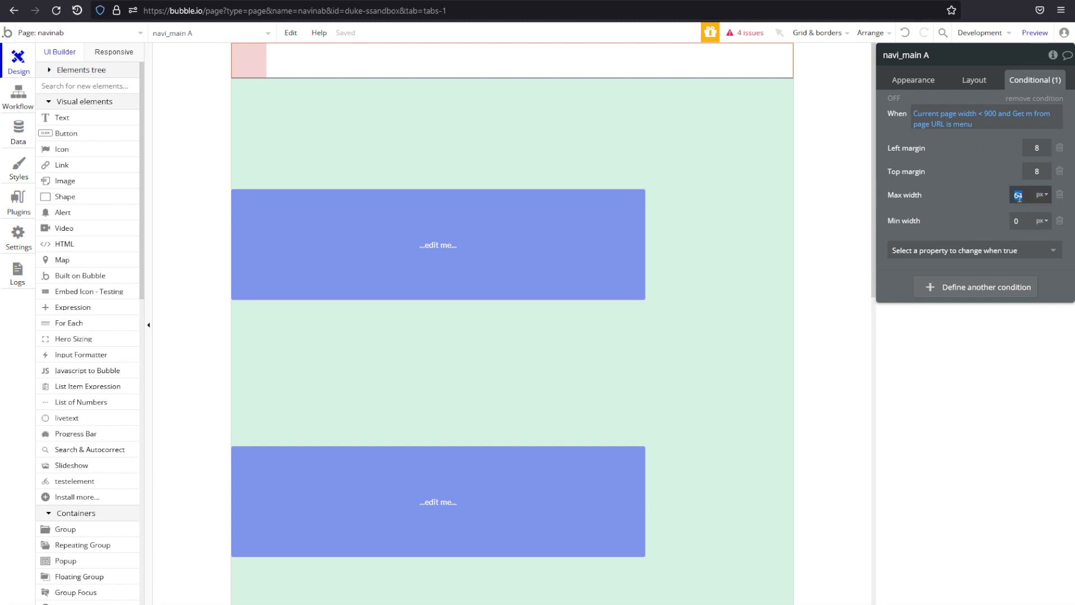
pyautogui.write('68')
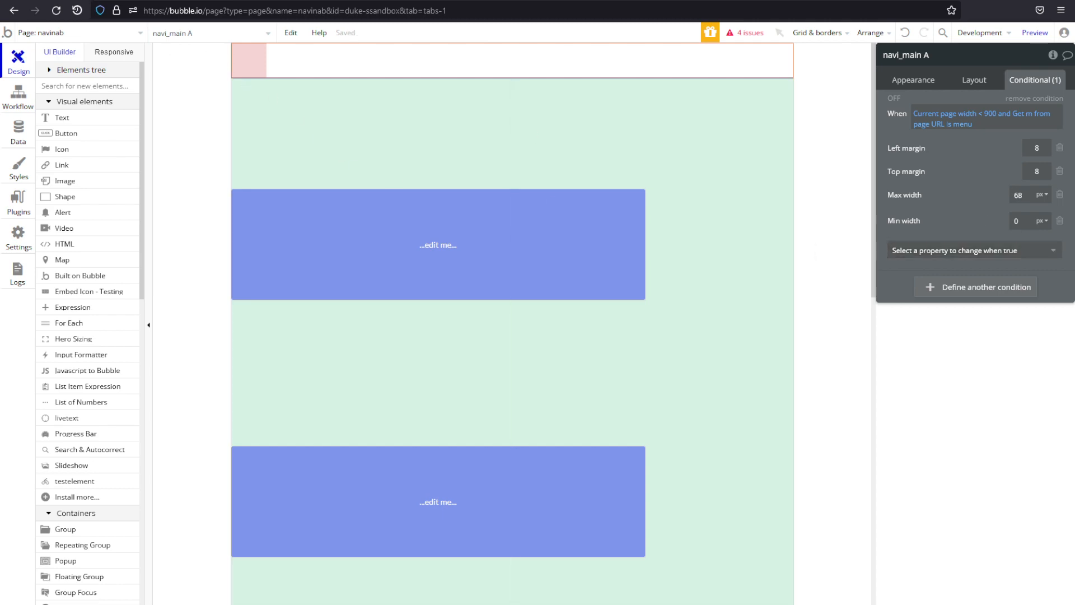
# Step: Reload the navinab preview in responsive view and examine the floating header by toggling the menu several times
pyautogui.hotkey('ctrl', 'Tab')
pyautogui.hotkey('ctrl', 'Tab')
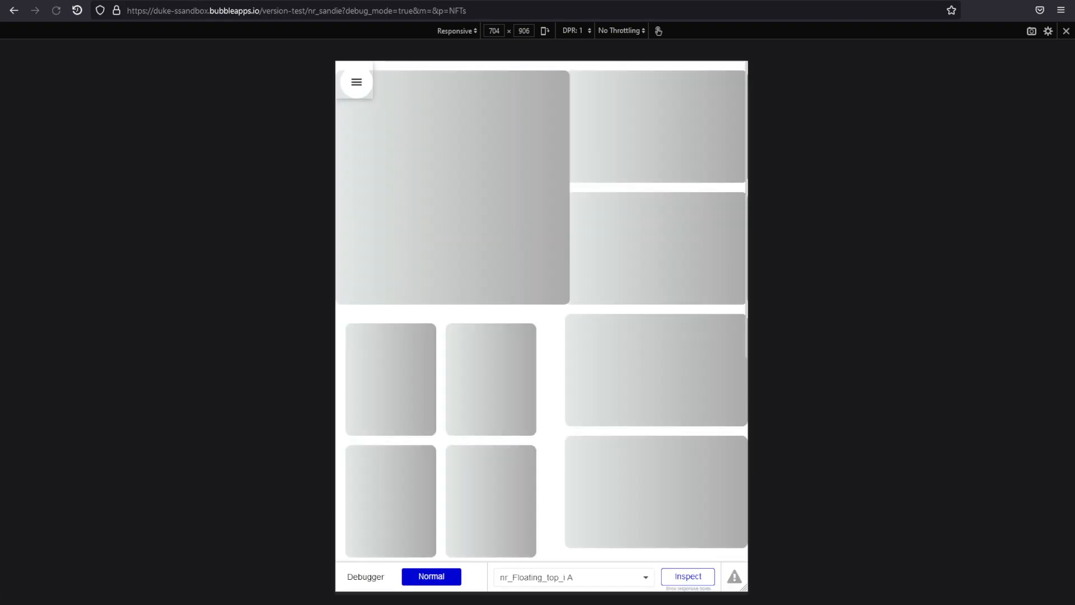
pyautogui.hotkey('ctrl', 'Tab')
pyautogui.click(352, 38)
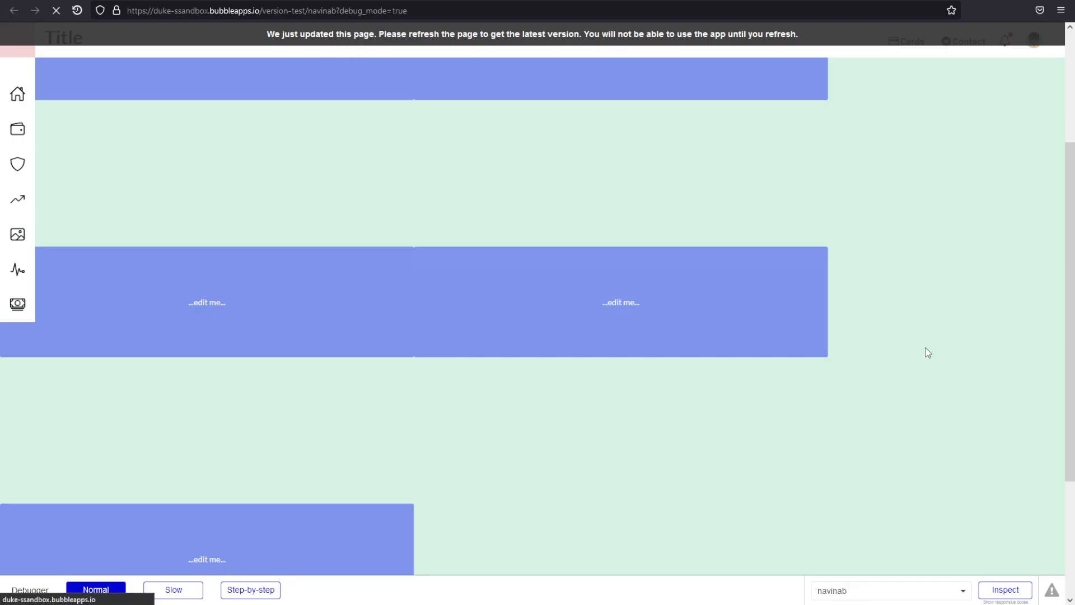
pyautogui.hotkey('ctrl', 'shift', 'm')
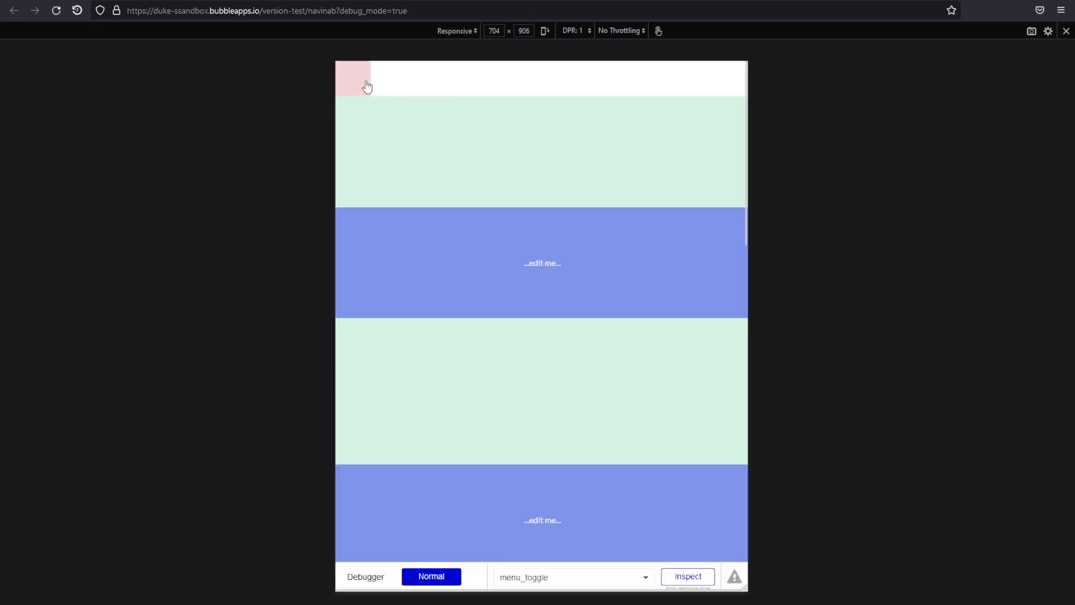
pyautogui.click(366, 86)
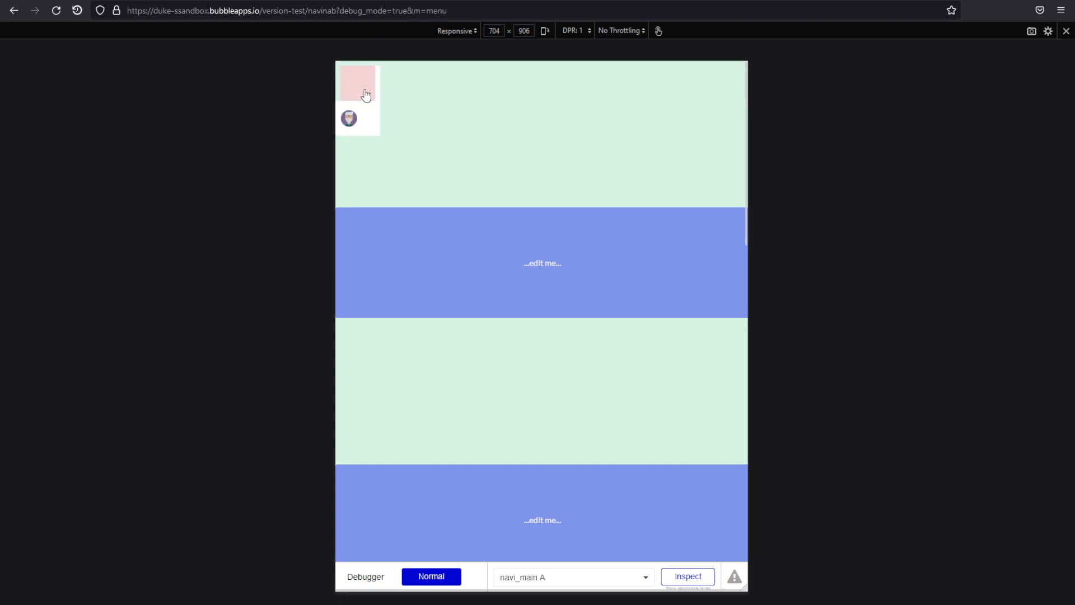
pyautogui.click(365, 94)
pyautogui.click(366, 94)
pyautogui.click(355, 95)
pyautogui.click(356, 97)
pyautogui.click(355, 97)
pyautogui.click(355, 97)
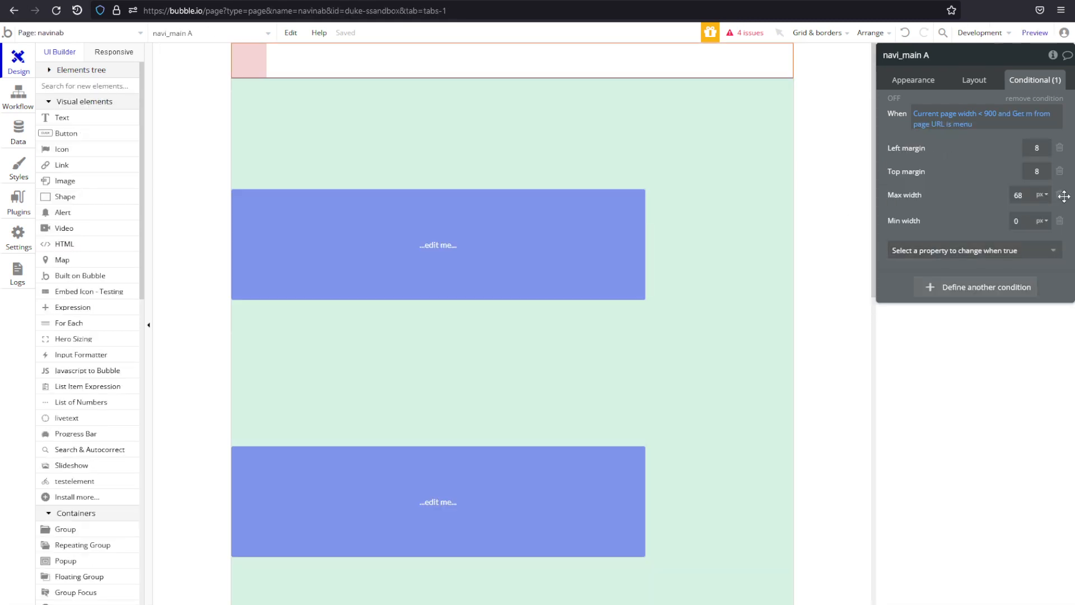
# Step: Set the maximum width in navi_main A's condition to 60 px and change its URL parameter test to m is empty
pyautogui.click(1018, 194)
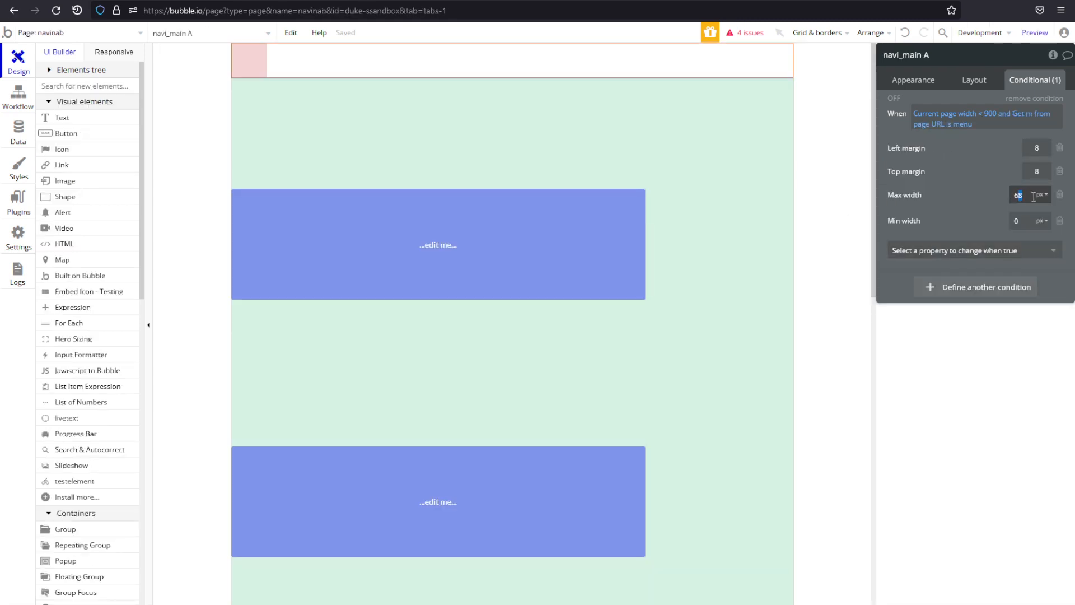
pyautogui.write('0')
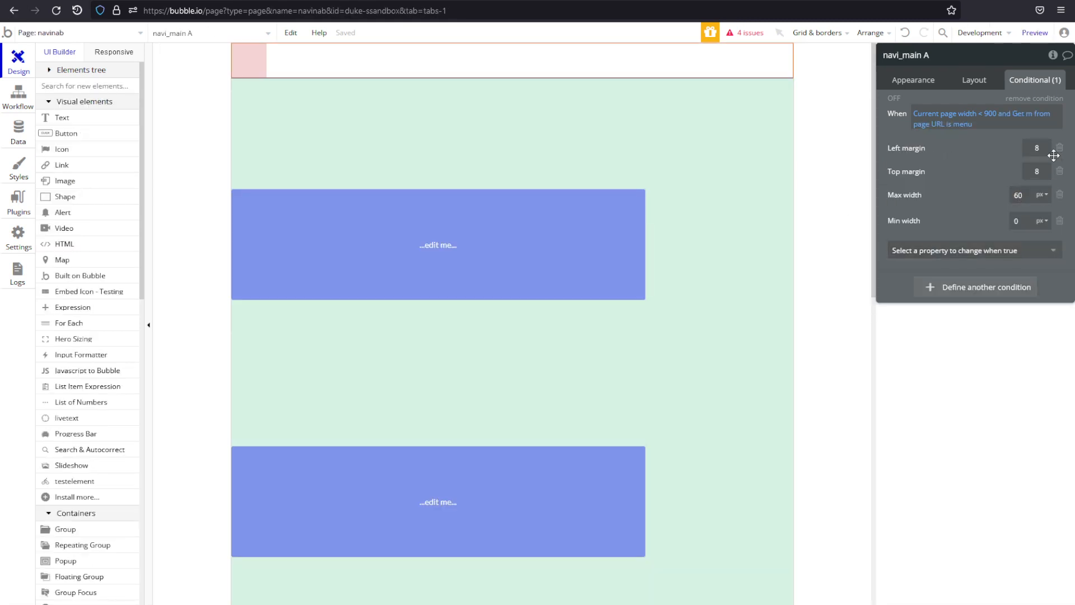
pyautogui.click(977, 126)
pyautogui.click(962, 124)
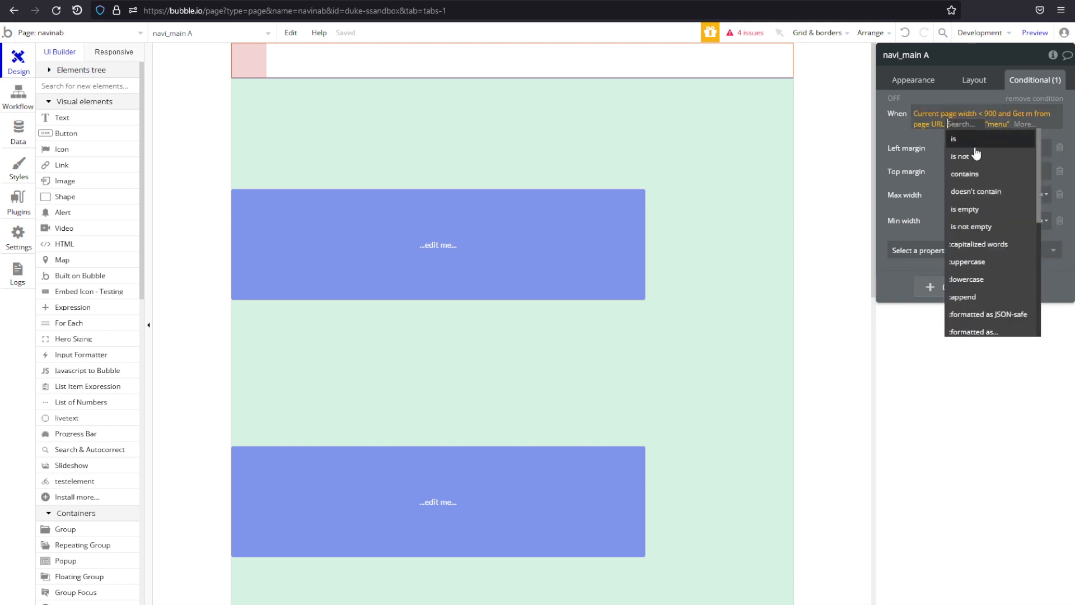
pyautogui.click(971, 139)
pyautogui.click(964, 126)
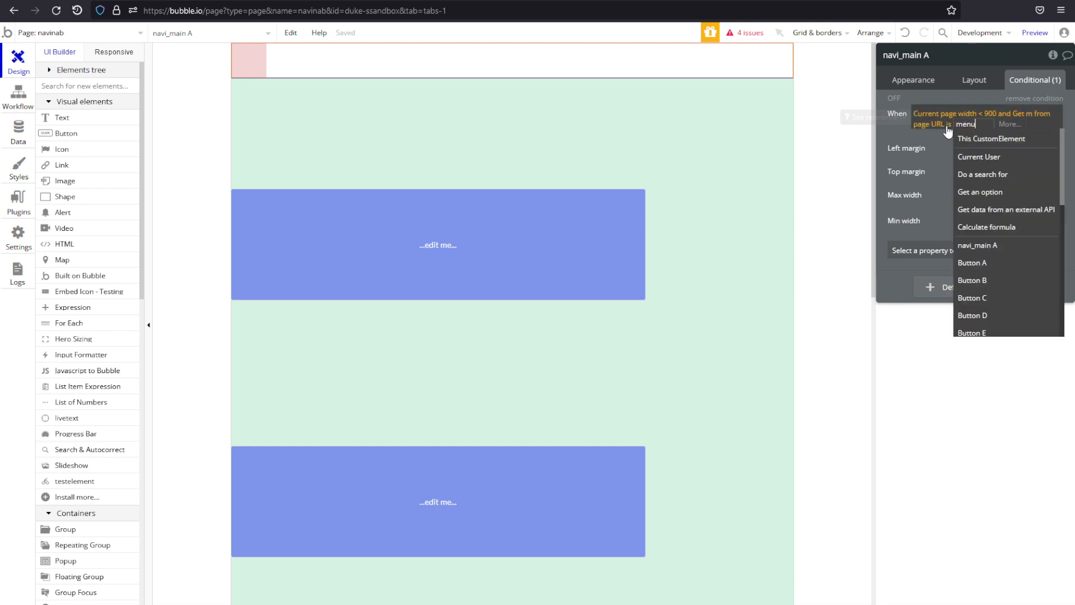
pyautogui.click(948, 124)
pyautogui.click(999, 209)
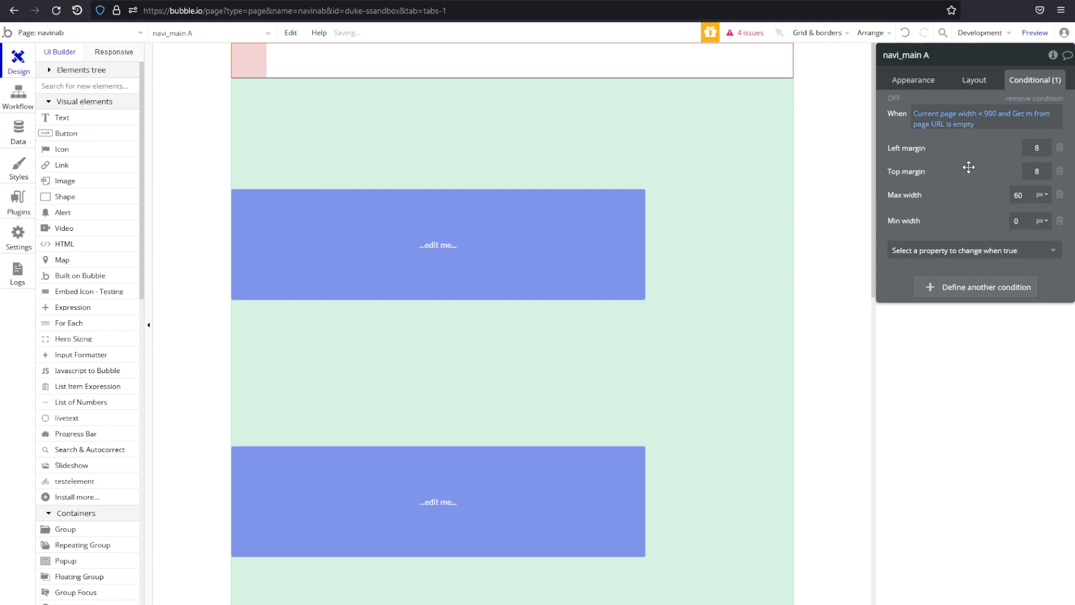
# Step: Reload the navinab preview and check the header's collapsed and expanded states by toggling the menu repeatedly and scrolling the page
pyautogui.hotkey('ctrl', 'Tab')
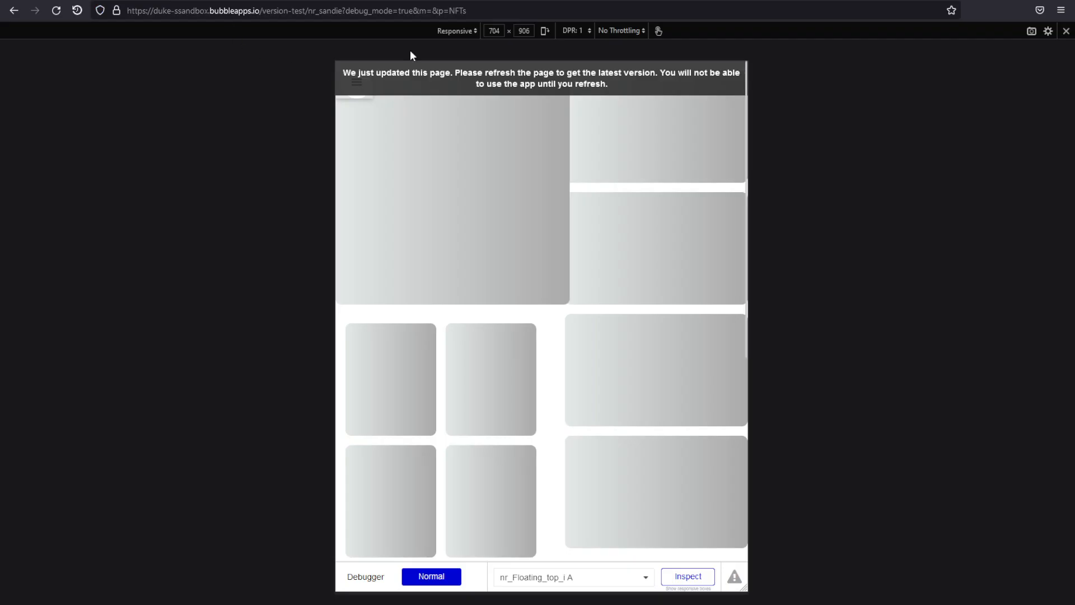
pyautogui.press('F5')
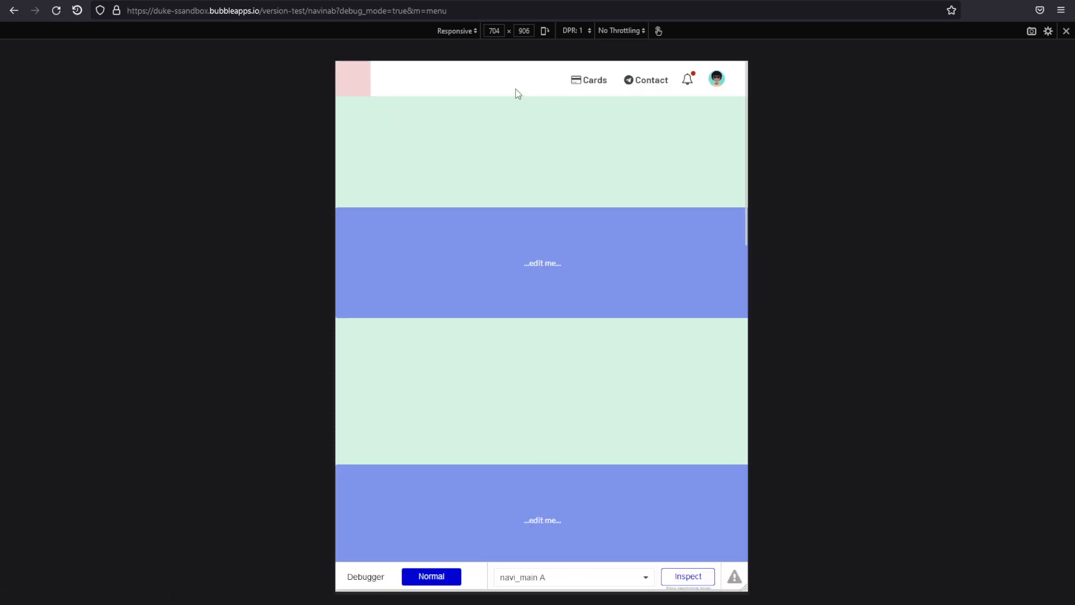
pyautogui.click(442, 10)
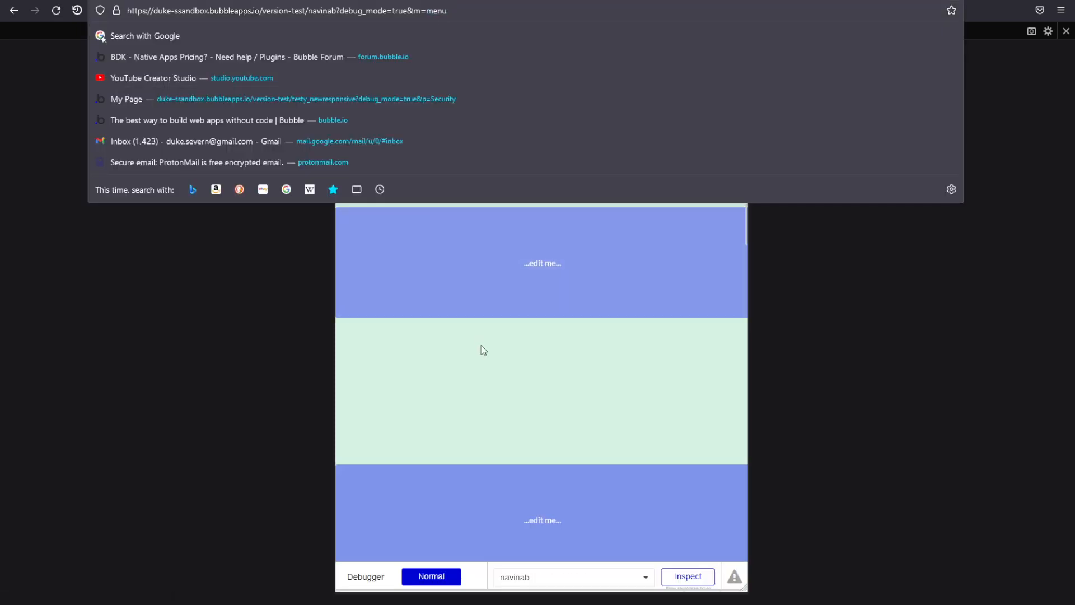
pyautogui.click(481, 348)
pyautogui.click(352, 82)
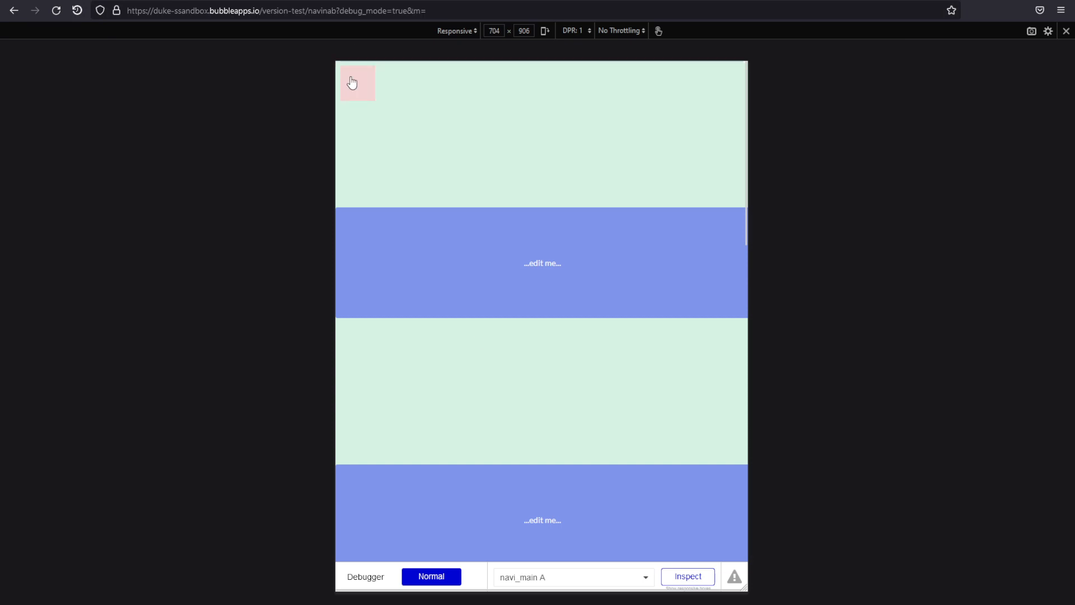
pyautogui.click(352, 82)
pyautogui.click(352, 82)
pyautogui.click(352, 82)
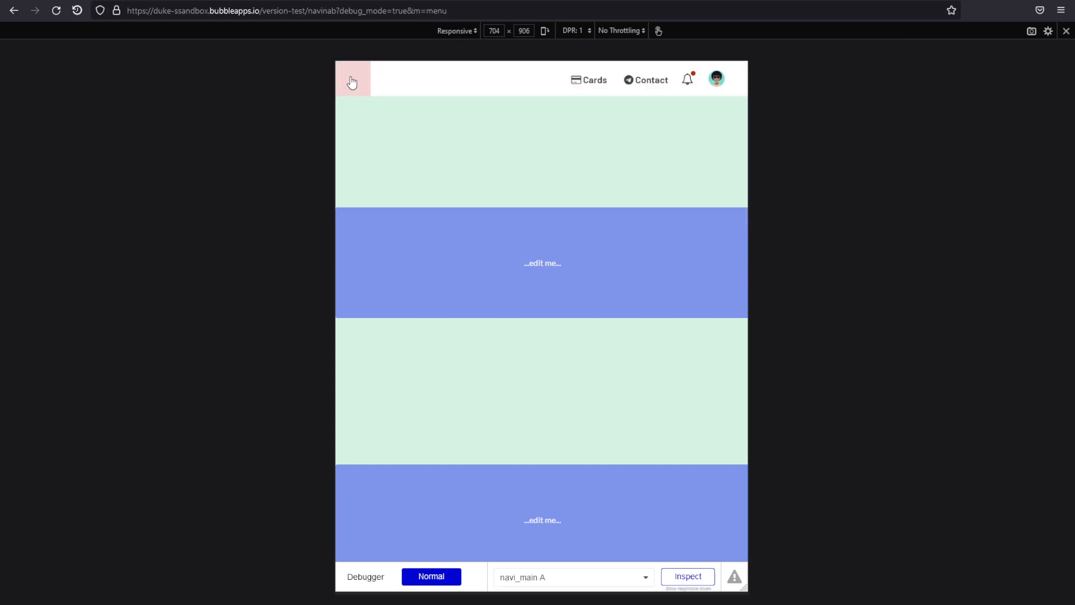
pyautogui.click(353, 83)
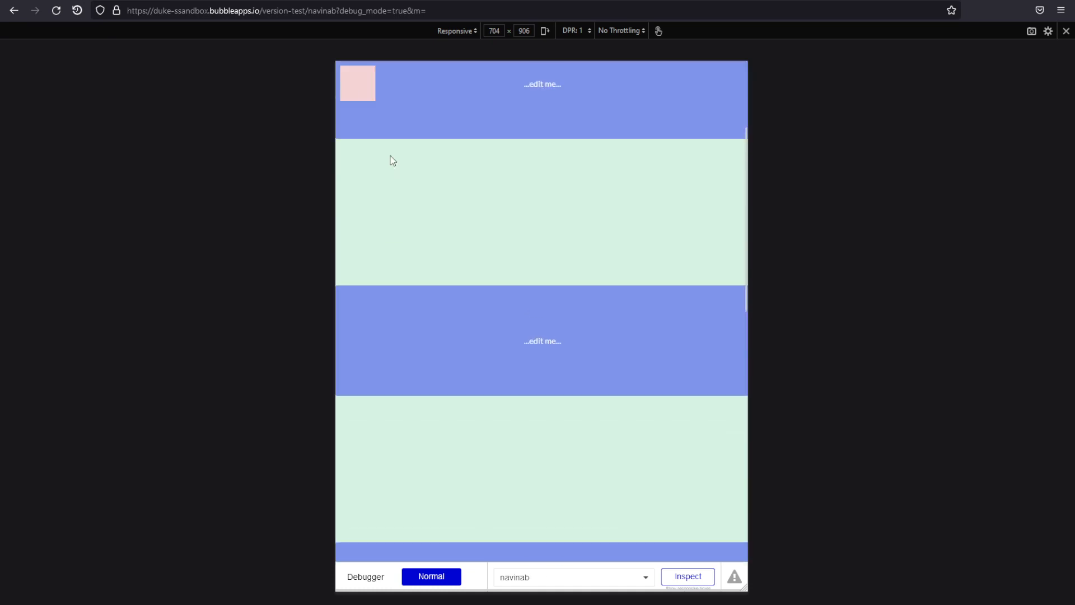
pyautogui.click(353, 83)
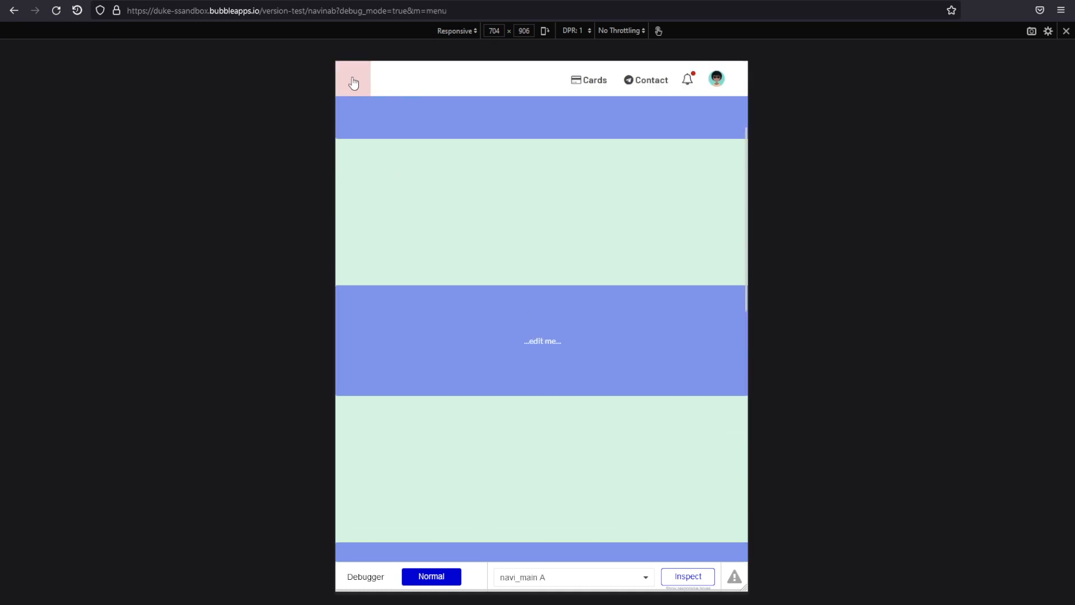
pyautogui.click(353, 83)
pyautogui.click(353, 82)
pyautogui.click(353, 83)
pyautogui.click(353, 82)
pyautogui.click(353, 83)
pyautogui.click(353, 83)
# Step: In the navi_main reusable element, change the page width limit in Group B's second condition to 900
pyautogui.hotkey('ctrl', 'Tab')
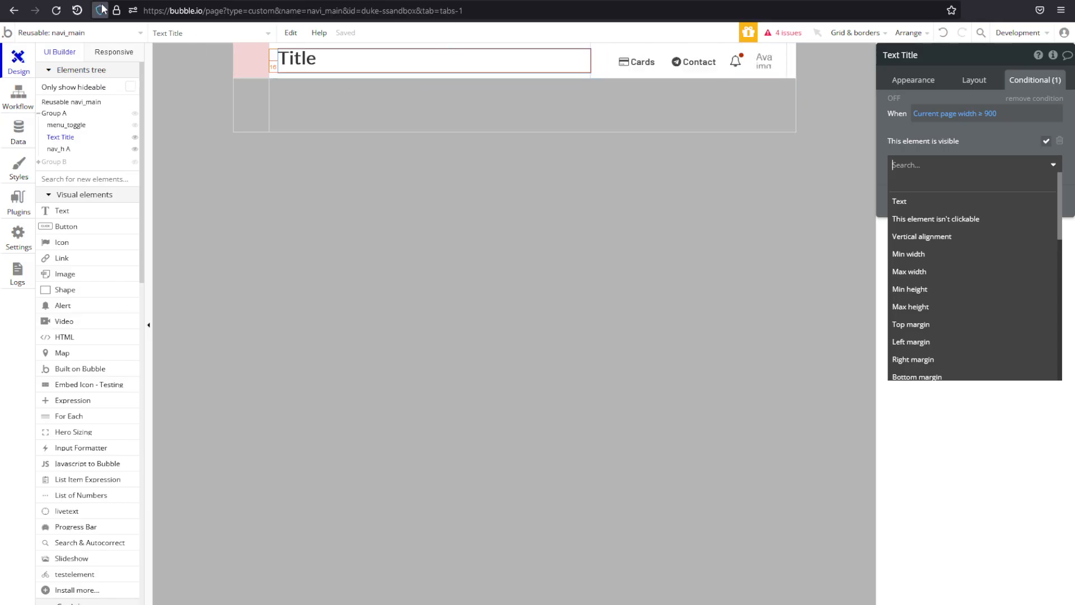
pyautogui.click(258, 91)
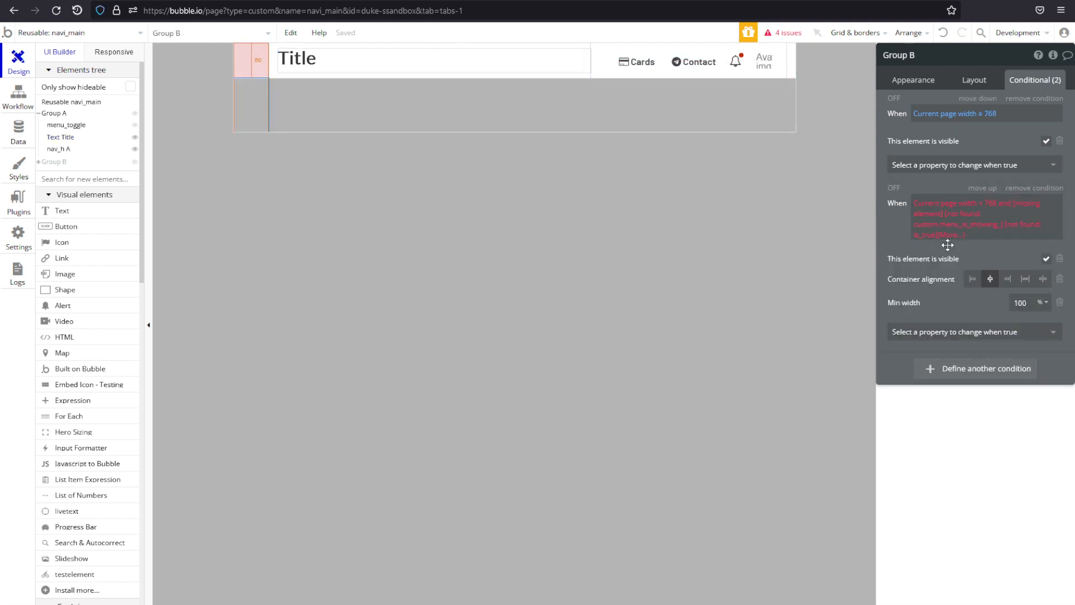
pyautogui.click(991, 204)
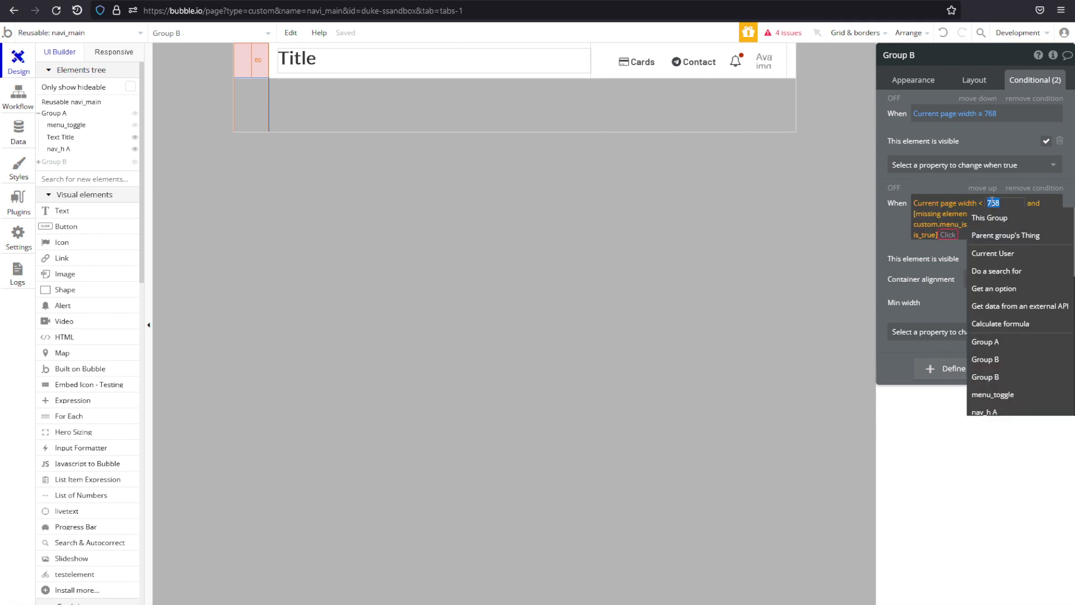
pyautogui.write('900')
pyautogui.press('Return')
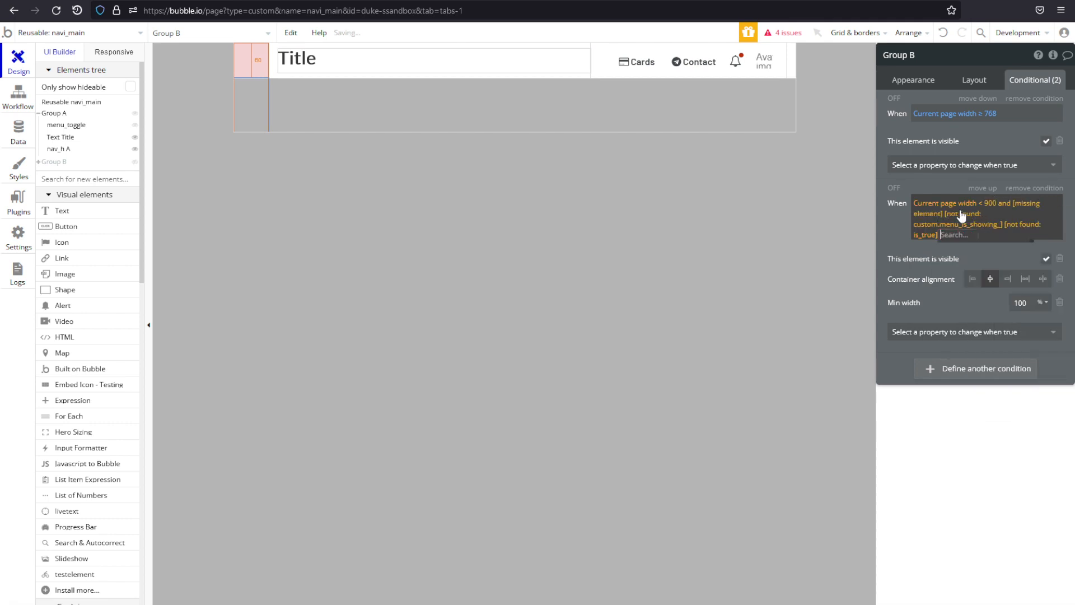
# Step: Replace the missing element reference in Group B's second condition with Get m from page URL is "menu"
pyautogui.click(1028, 203)
pyautogui.write('g')
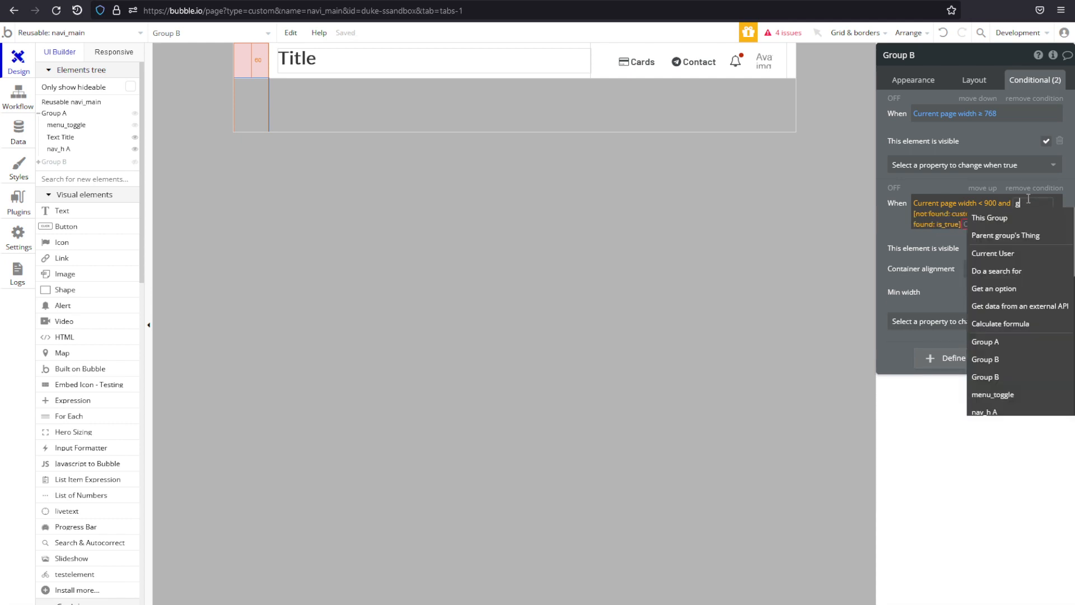
pyautogui.write('e widt')
pyautogui.click(1019, 249)
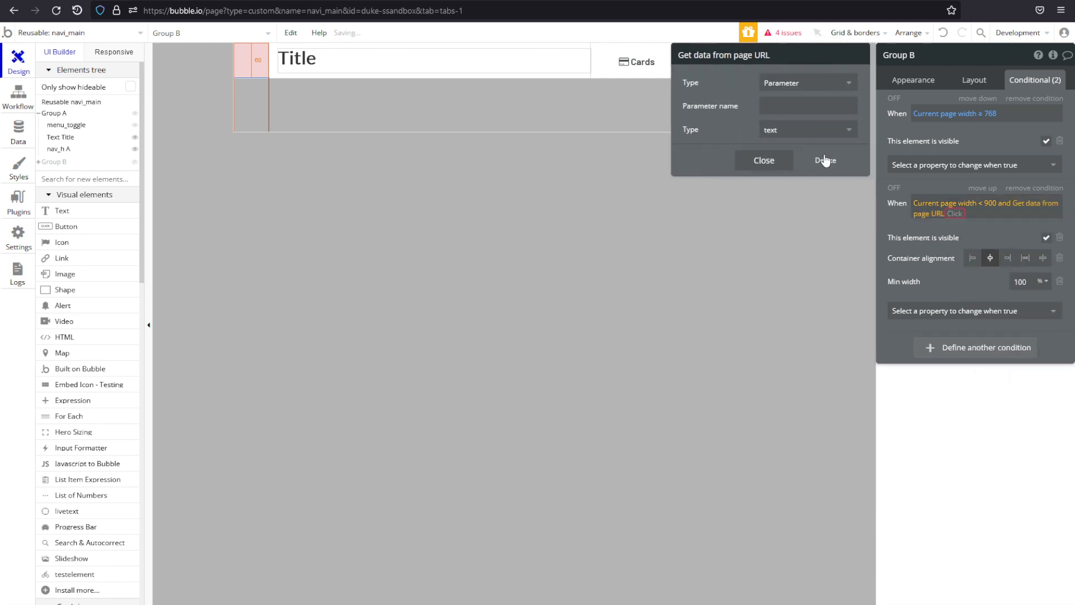
pyautogui.click(782, 106)
pyautogui.write('m')
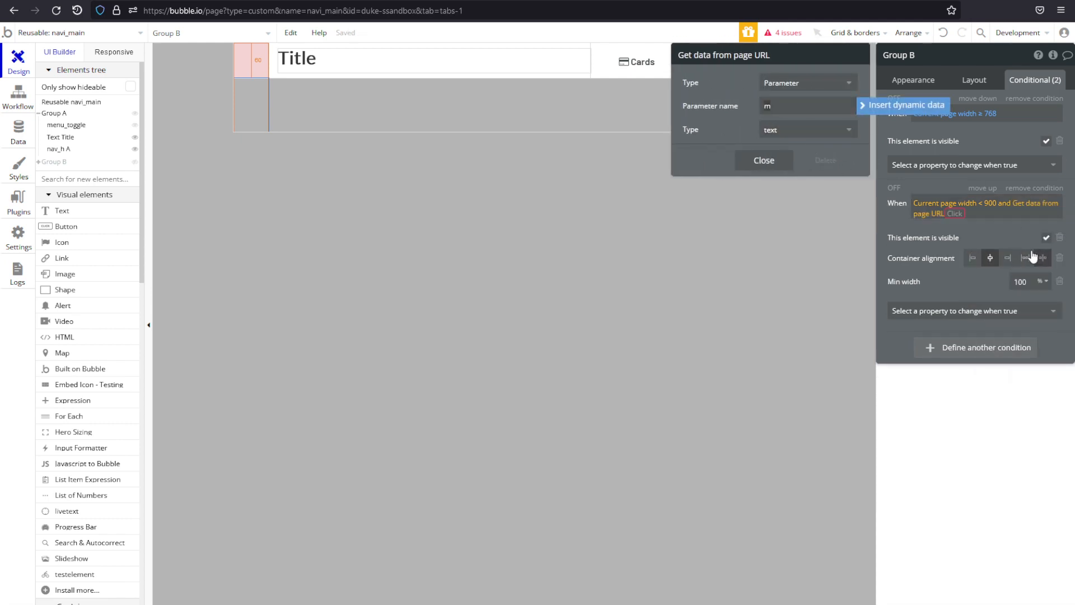
pyautogui.click(1014, 238)
pyautogui.click(968, 228)
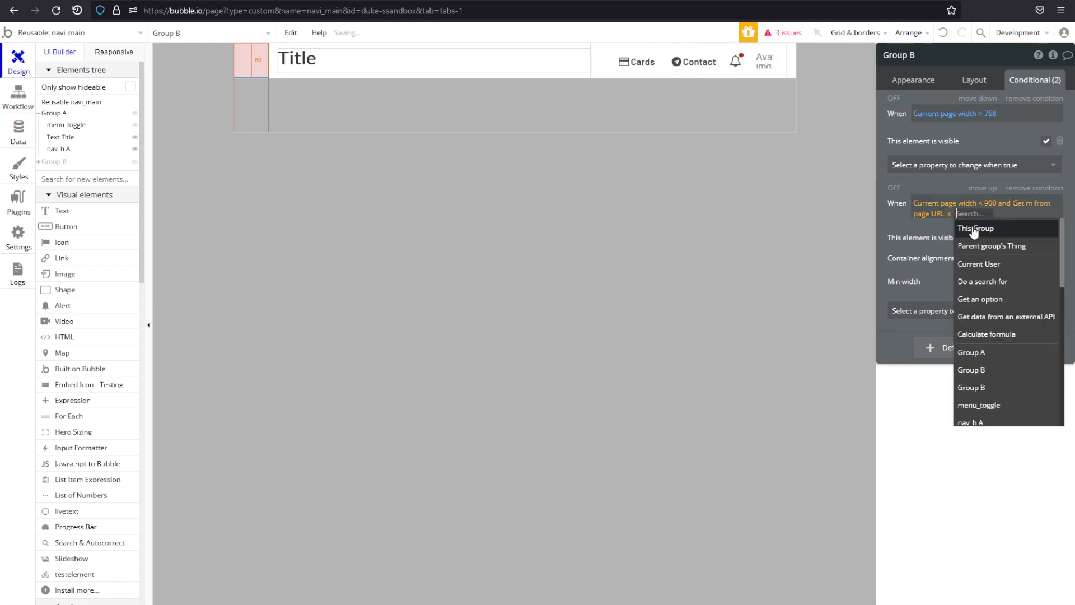
pyautogui.write('menu')
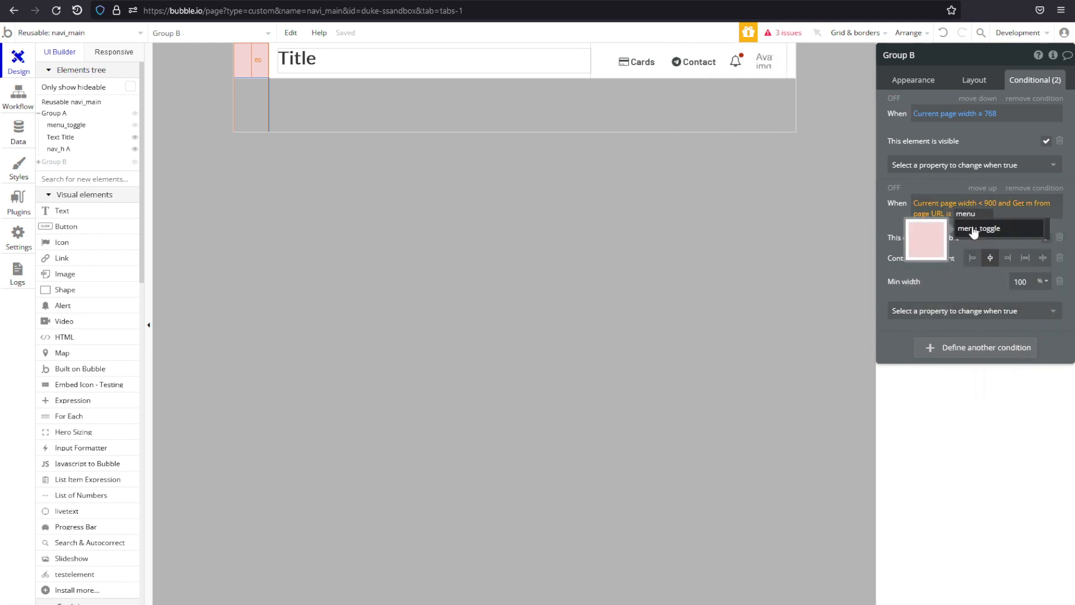
pyautogui.click(950, 242)
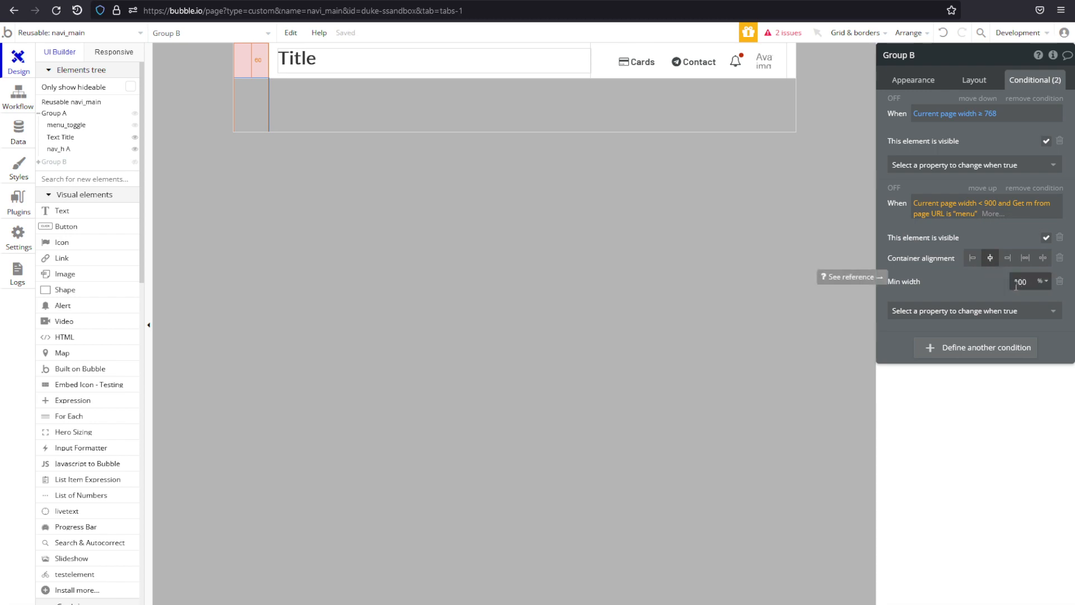
# Step: Reload the navinab preview and check the vertical menu at narrow width by toggling it several times
pyautogui.hotkey('ctrl', 'Tab')
pyautogui.press('F5')
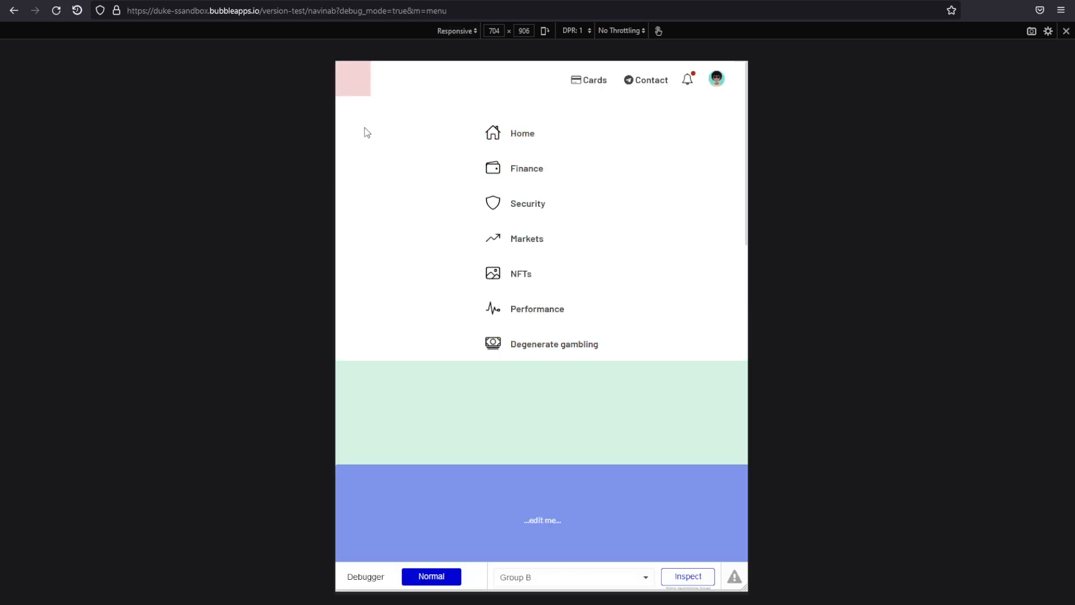
pyautogui.click(345, 90)
pyautogui.click(345, 90)
pyautogui.click(345, 90)
pyautogui.click(345, 90)
pyautogui.click(344, 89)
pyautogui.click(344, 90)
# Step: Widen the responsive preview to about 1272 px and test the menu toggle at desktop width
pyautogui.moveTo(744, 589); pyautogui.dragTo(930, 582)
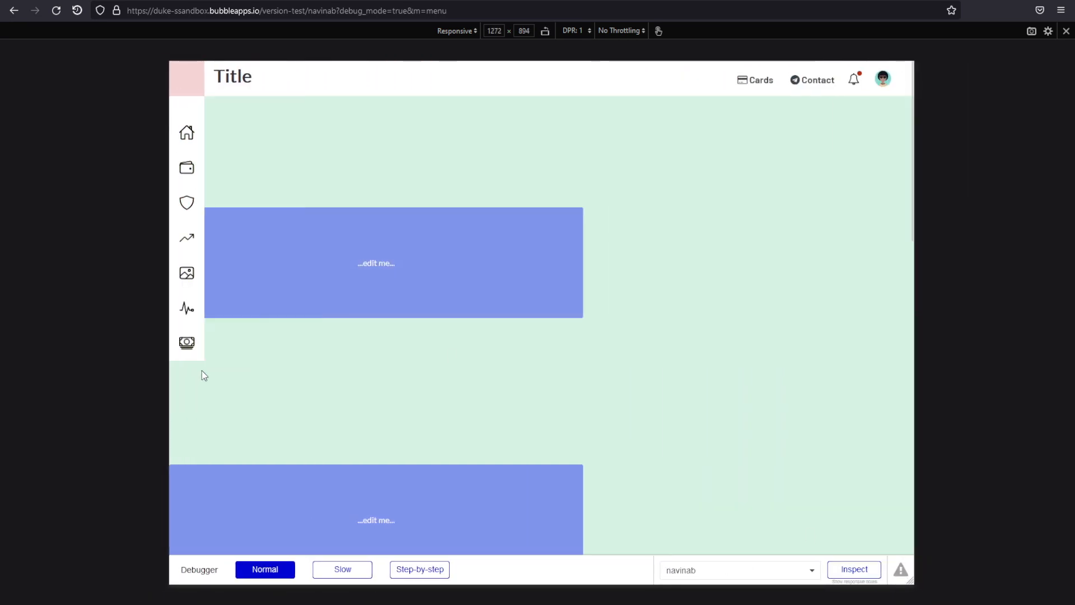
pyautogui.click(195, 79)
pyautogui.click(195, 79)
pyautogui.doubleClick(195, 79)
pyautogui.doubleClick(194, 79)
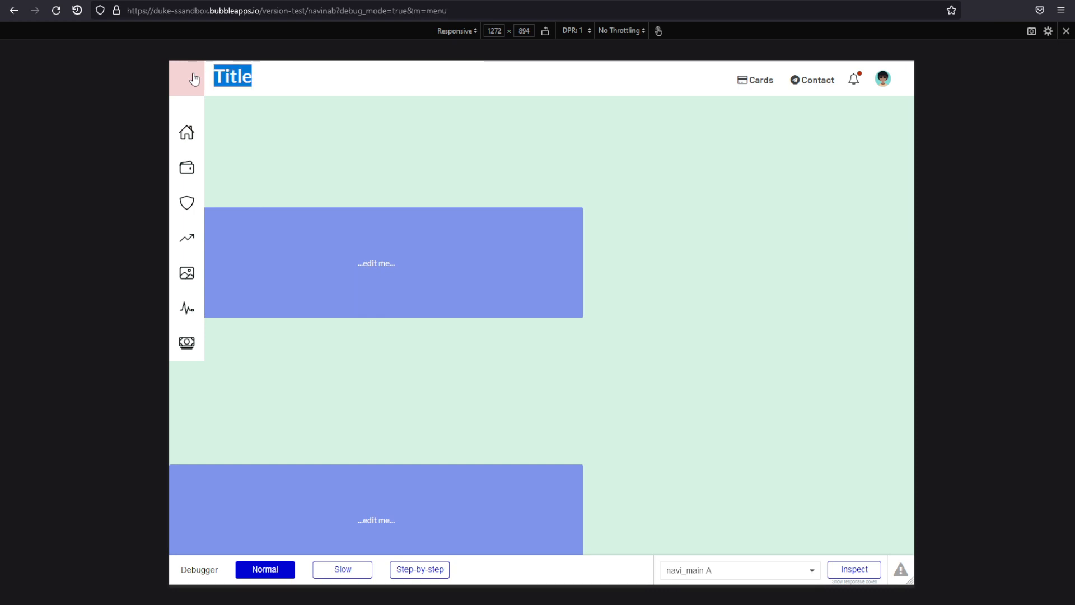
pyautogui.click(195, 79)
pyautogui.doubleClick(195, 79)
pyautogui.click(194, 79)
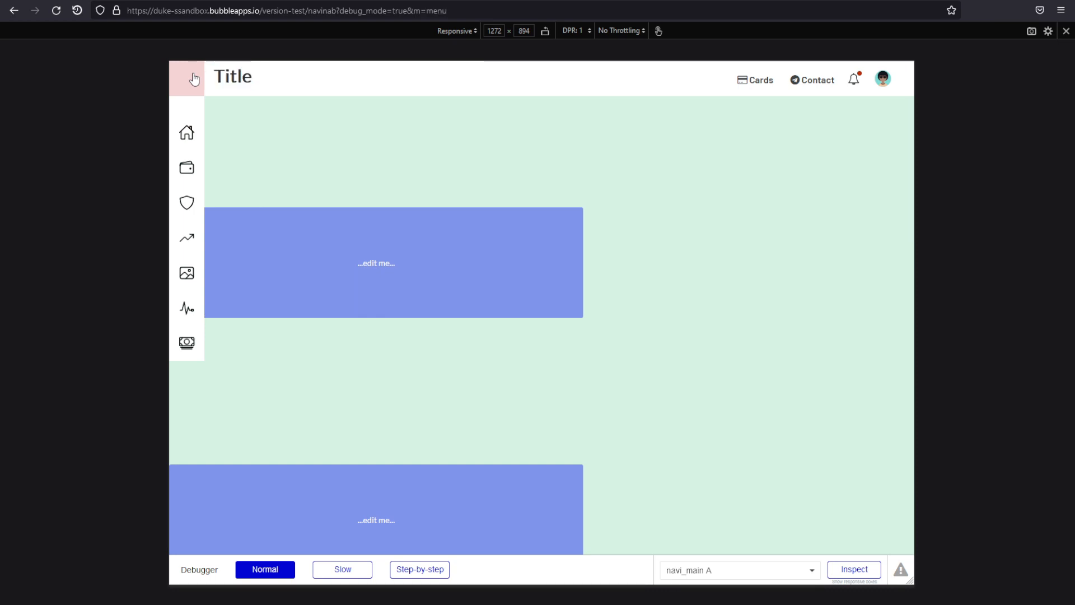
pyautogui.doubleClick(195, 79)
pyautogui.click(194, 79)
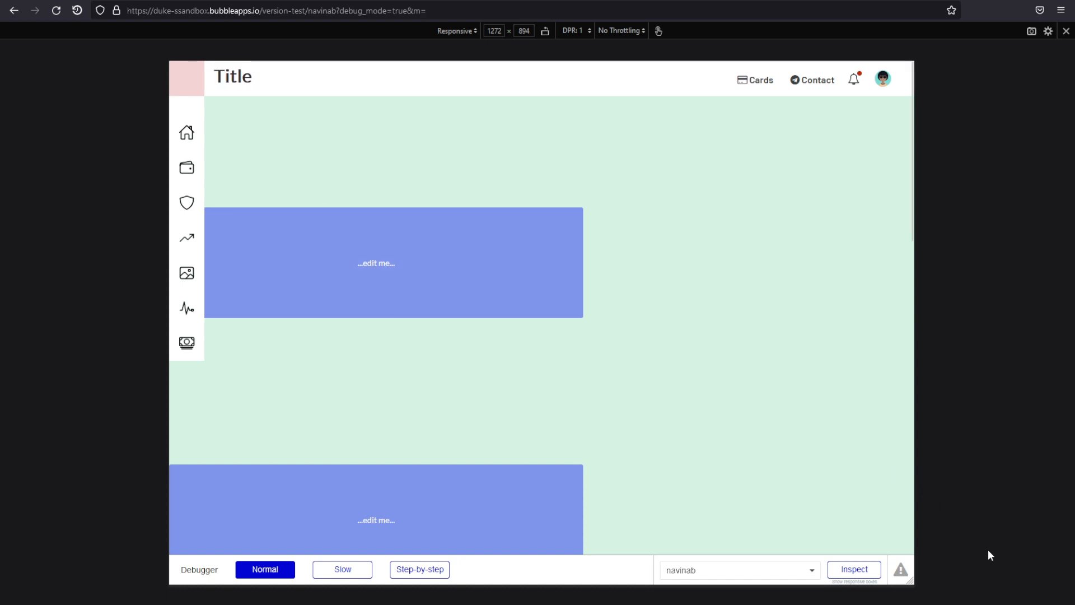
# Step: Narrow the responsive preview to about 680 px and test opening and closing the menu at that width
pyautogui.moveTo(912, 585); pyautogui.dragTo(738, 593)
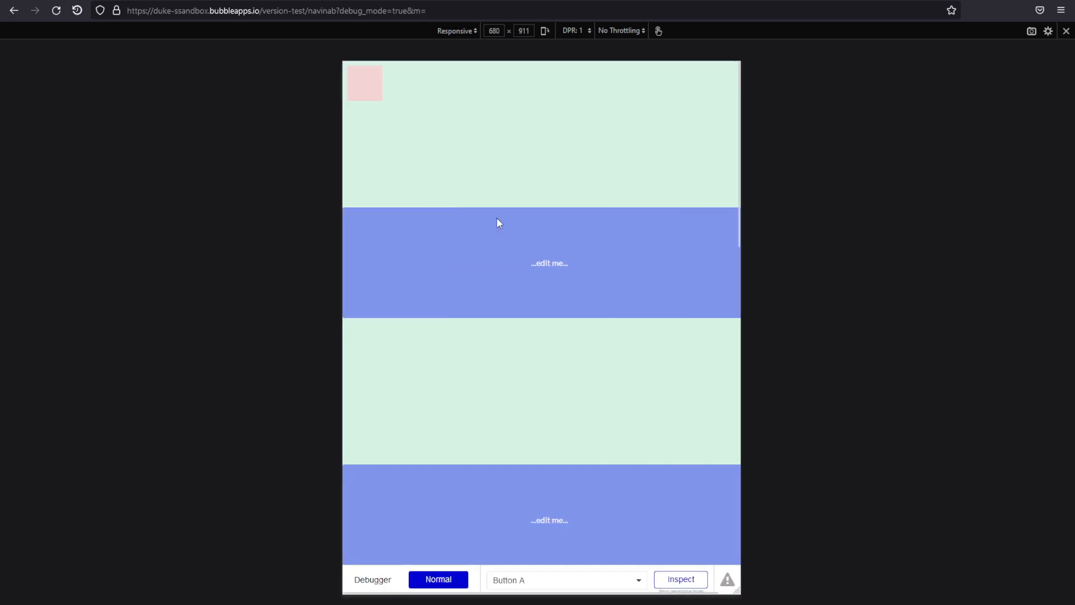
pyautogui.click(376, 94)
pyautogui.click(376, 94)
pyautogui.click(376, 93)
pyautogui.click(376, 93)
pyautogui.click(374, 92)
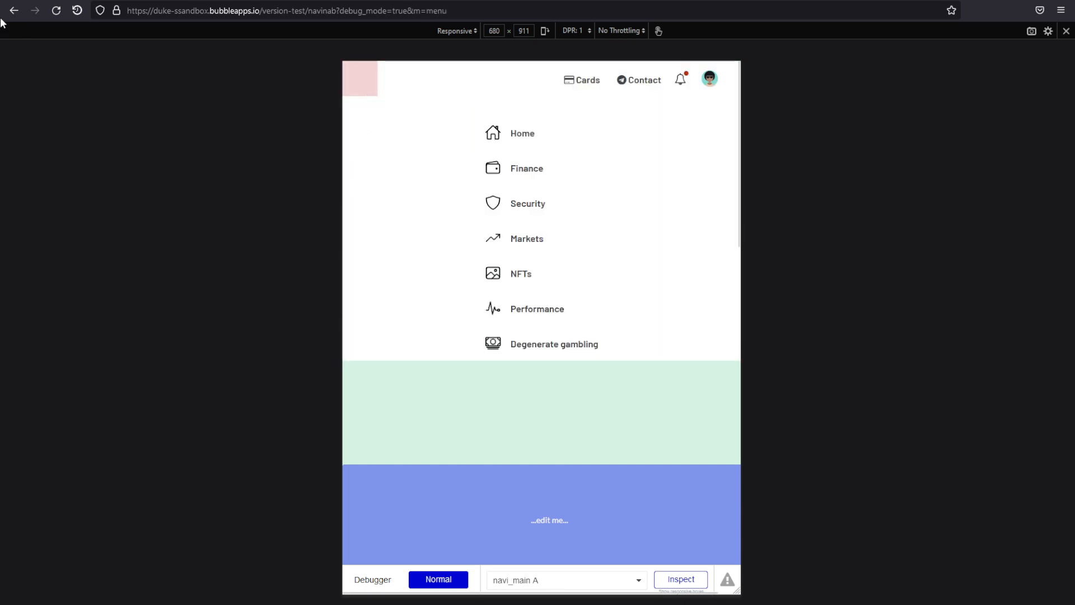